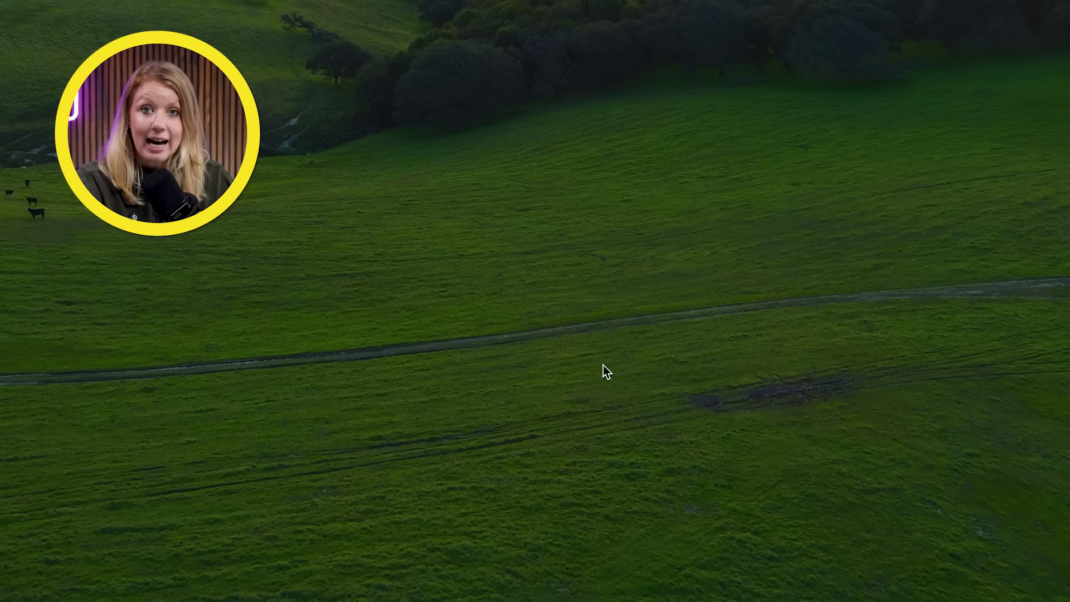
Launch Premiere Pro with its reset options and choose to clear the media cache files
mouse_move(585, 599)
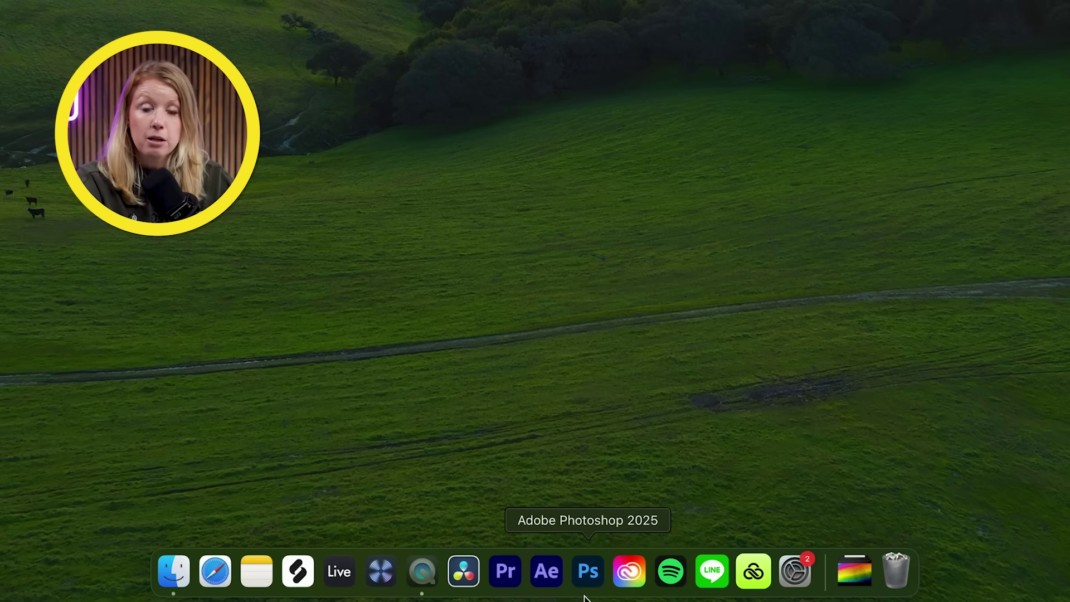
left_click(505, 571, "alt")
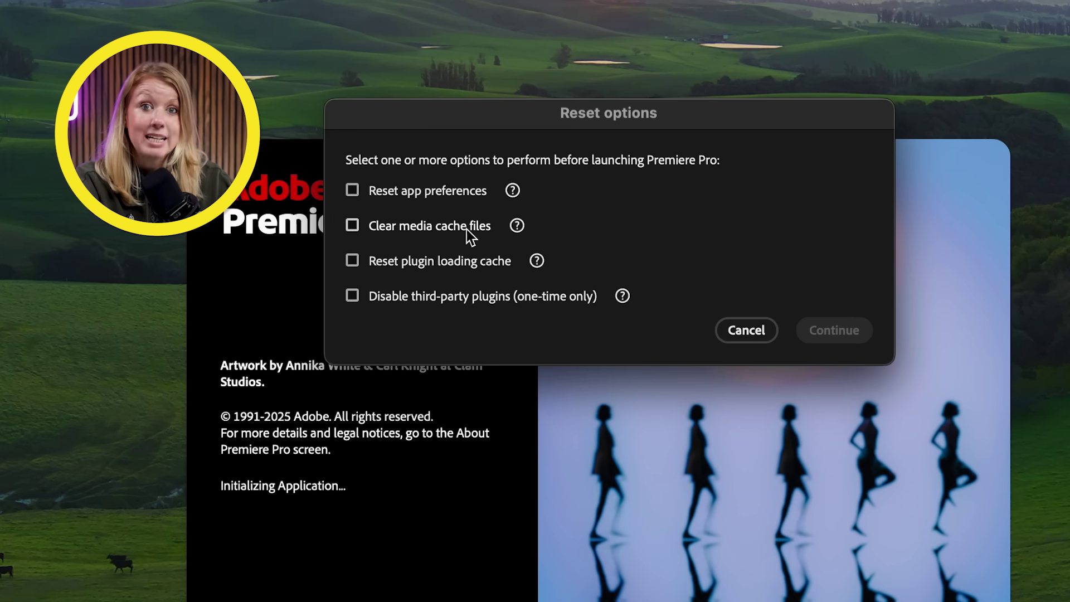
left_click(460, 229)
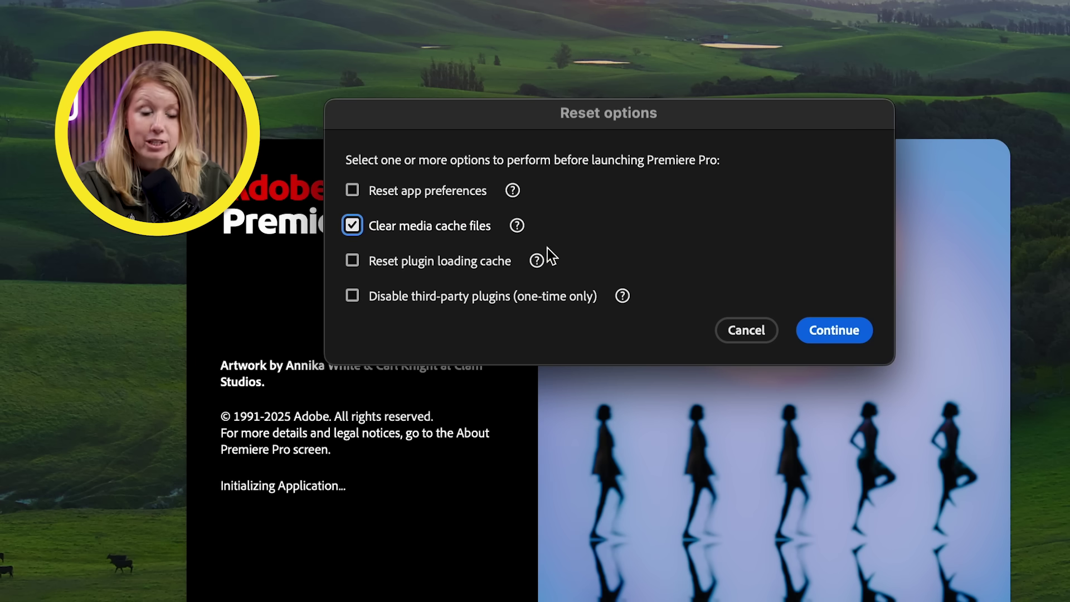
mouse_move(519, 230)
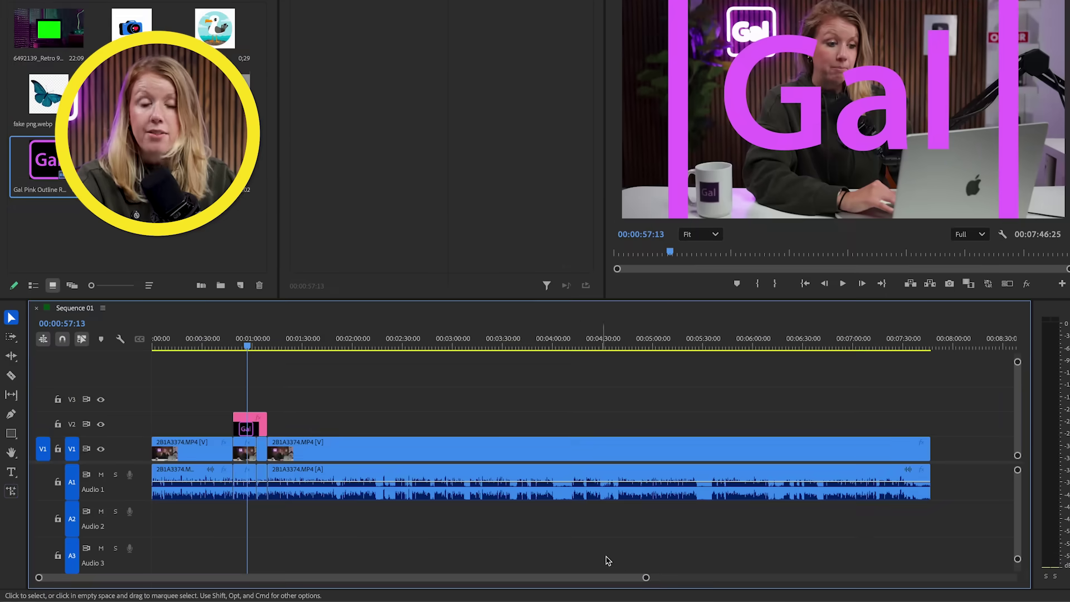
Set the scale of the pink Gal logo clip on V2 to 38
left_click_drag(645, 577, 426, 545)
left_click(584, 427)
left_click_drag(374, 34, 340, 35)
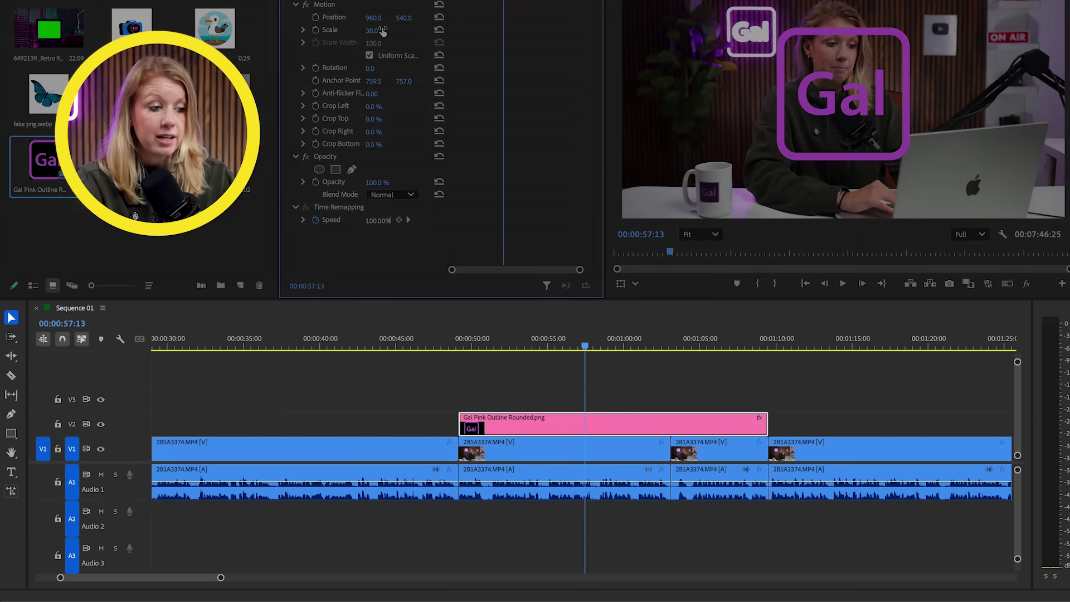
key("backslash")
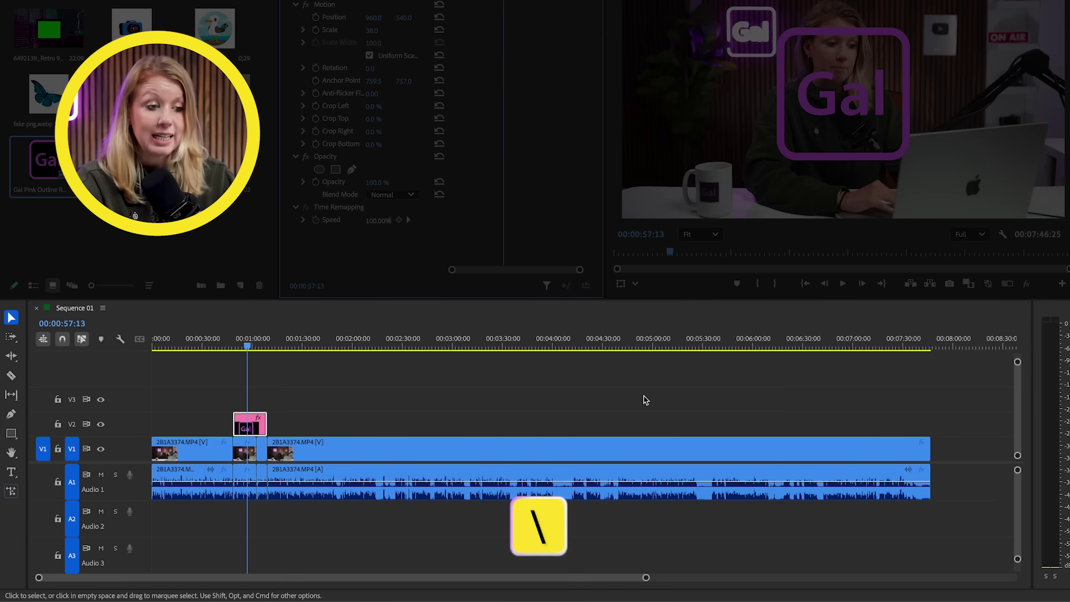
key("backslash")
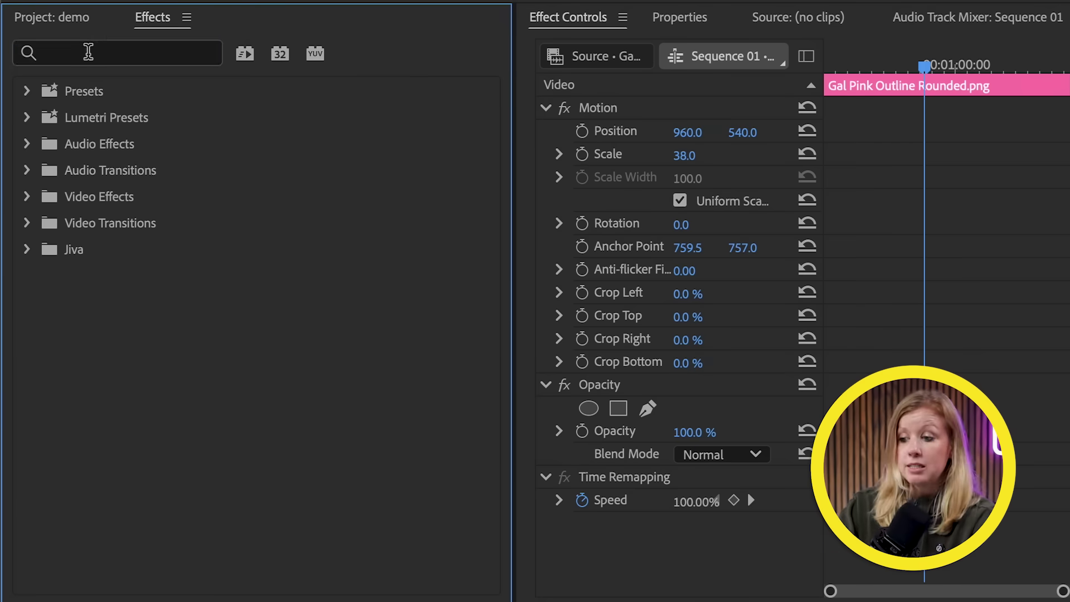
Search the effects for "FI:" and look through the Film Impact video effects
type("Fl:")
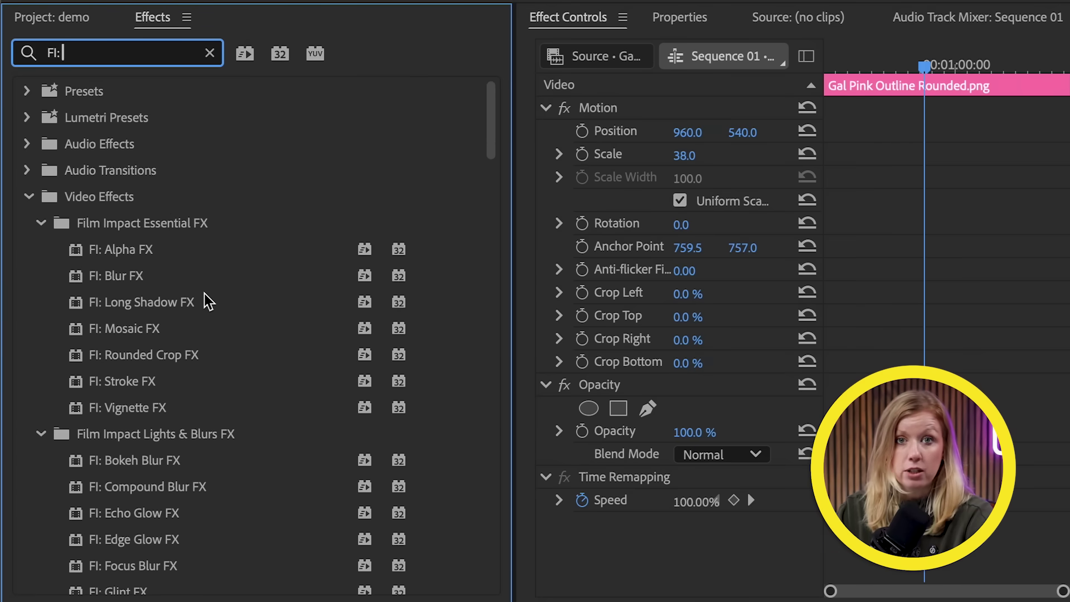
scroll(207, 302, "down", 5)
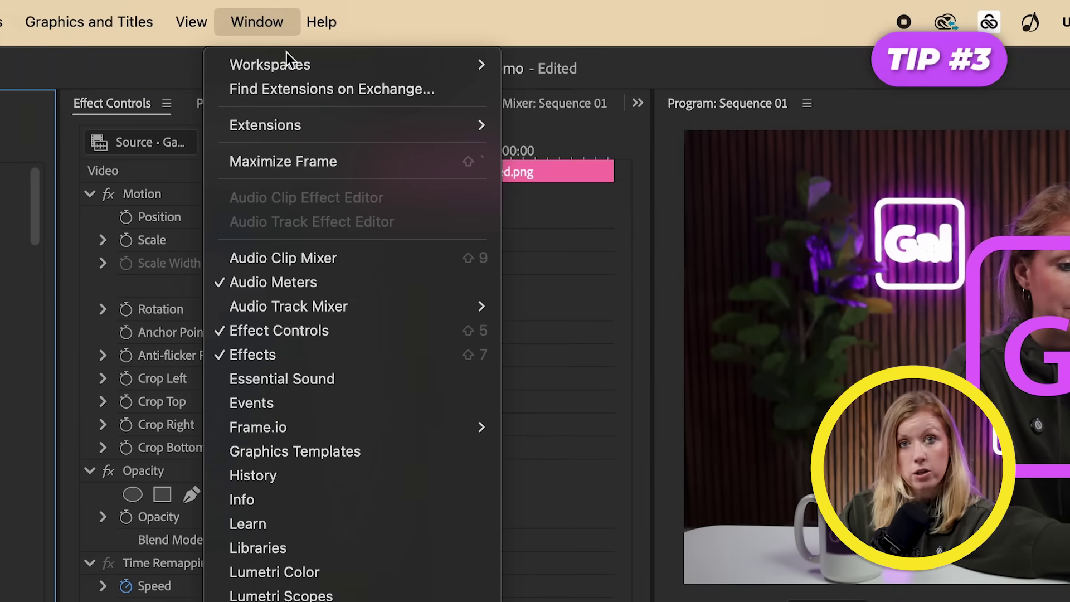
Open the Film Impact Dashboard extension and browse its Essentials and Lights & Blurs transitions
mouse_move(288, 125)
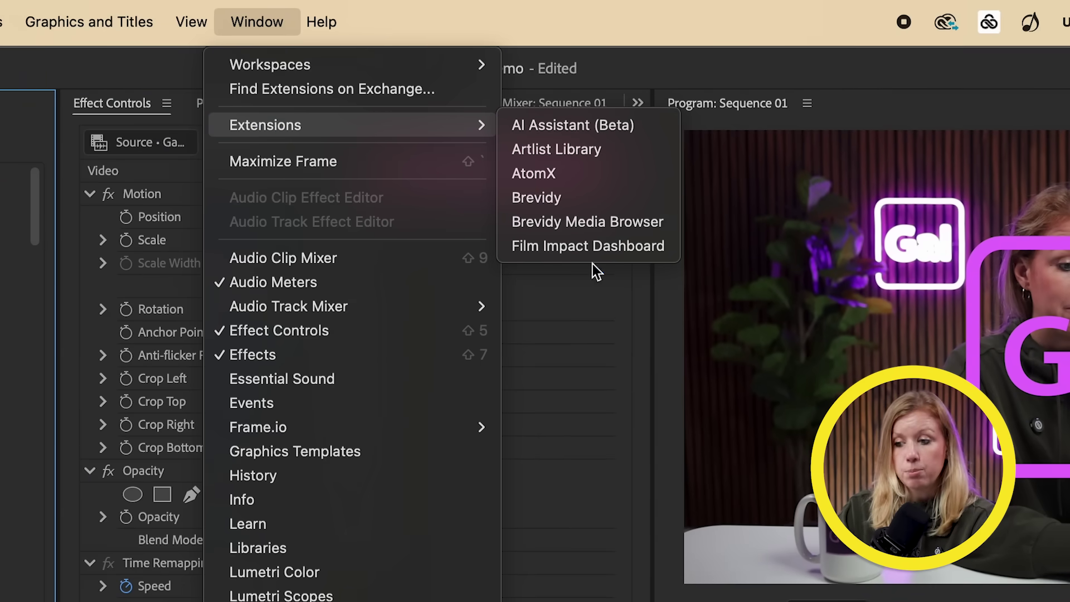
left_click(593, 249)
left_click(62, 323)
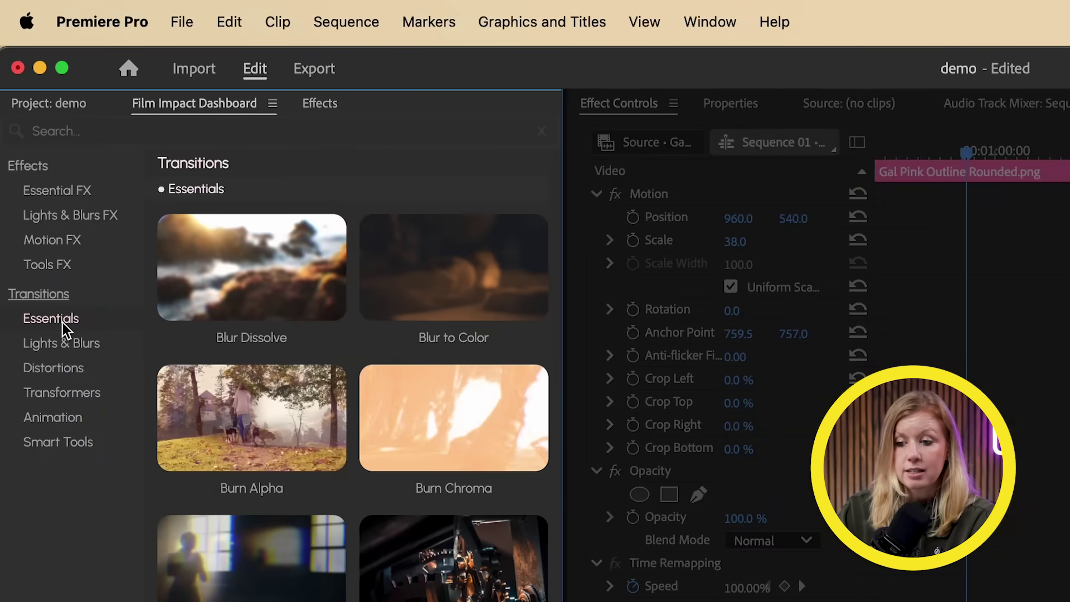
left_click(64, 343)
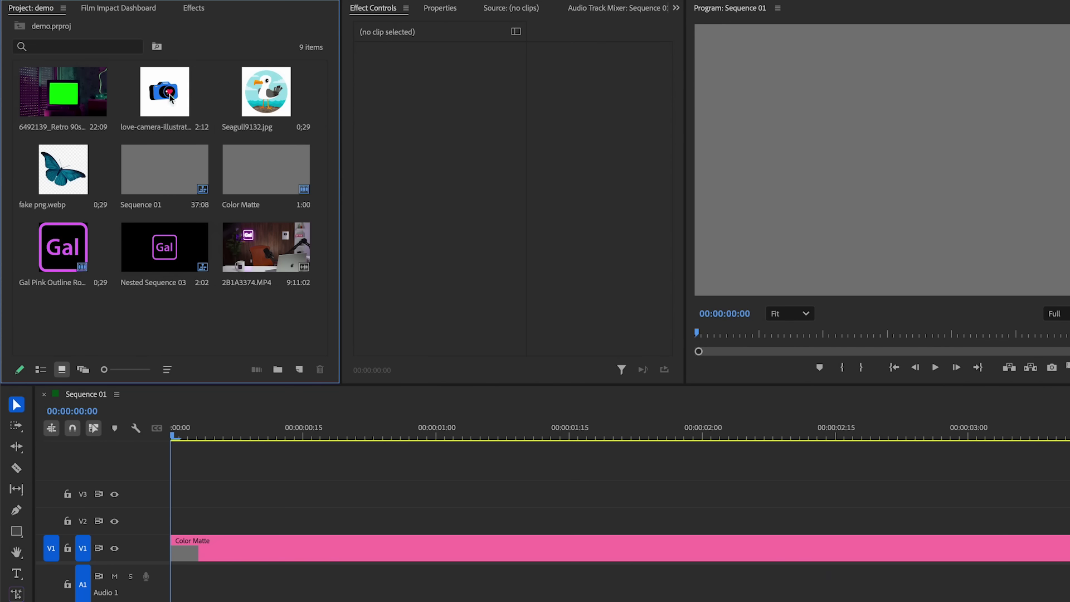
Place the love-camera illustration clip on V2 at the start of the sequence, above the Color Matte, and select it
left_click_drag(170, 96, 166, 522)
left_click_drag(216, 432, 172, 434)
left_click(335, 520)
Apply Alpha FX from the Film Impact Dashboard's Essential FX to the camera clip
left_click(143, 9)
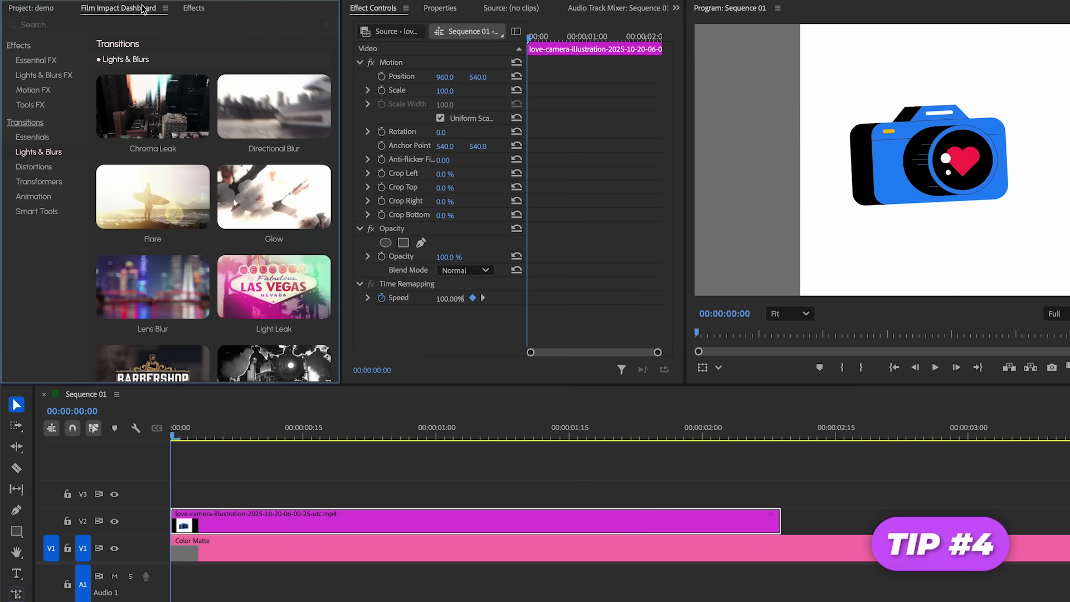
left_click(62, 59)
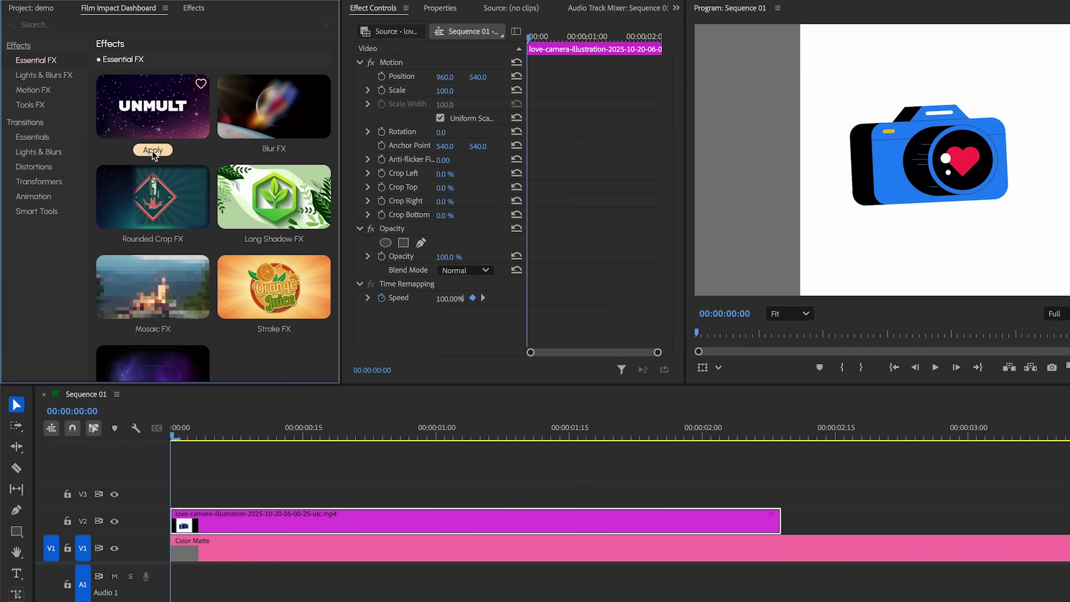
left_click(152, 150)
left_click_drag(334, 436, 146, 435)
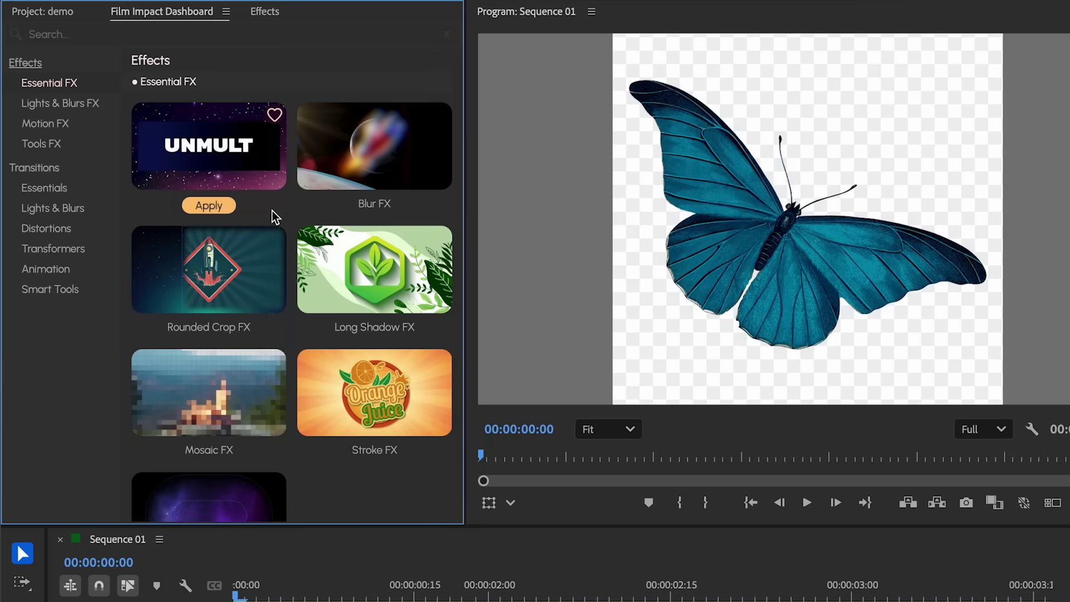
Apply Alpha FX to the butterfly image, with Auto Detect set to Manual and the mode set to Unmult Light
left_click(216, 207)
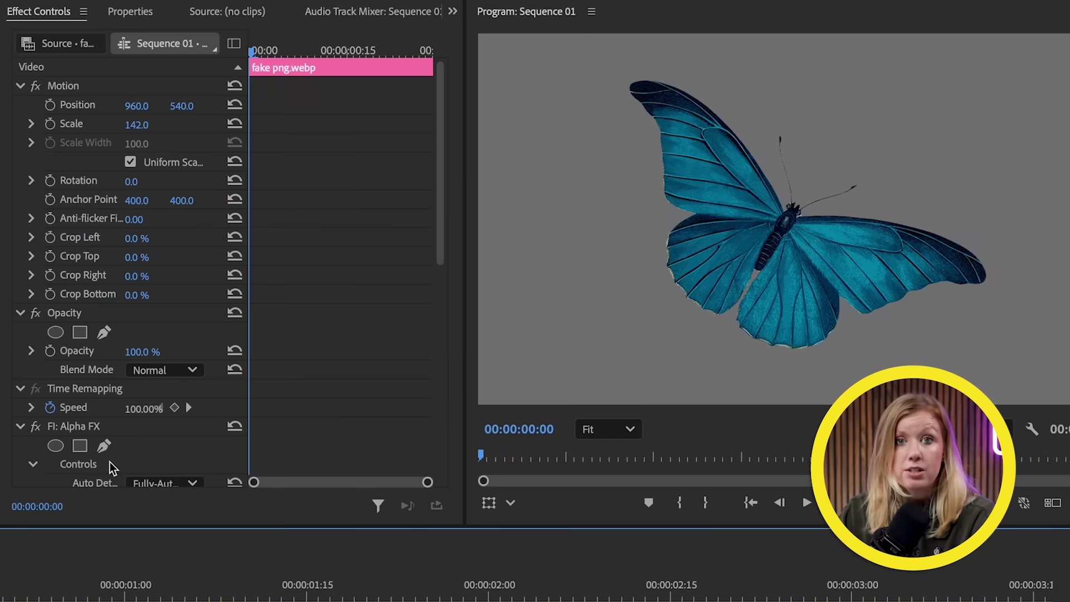
scroll(107, 462, "down", 6)
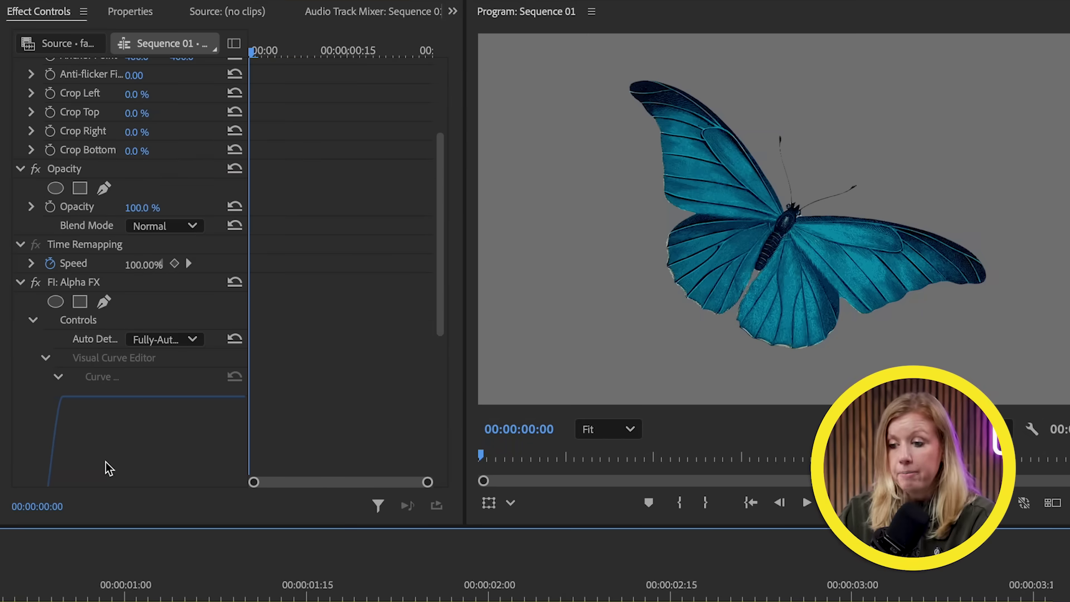
left_click(190, 249)
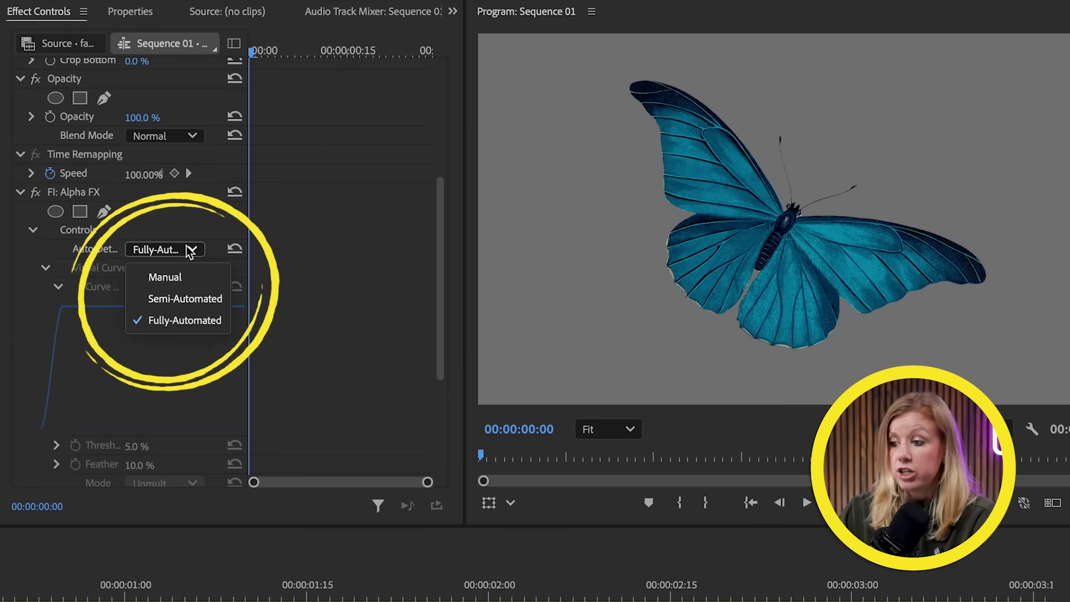
left_click(180, 279)
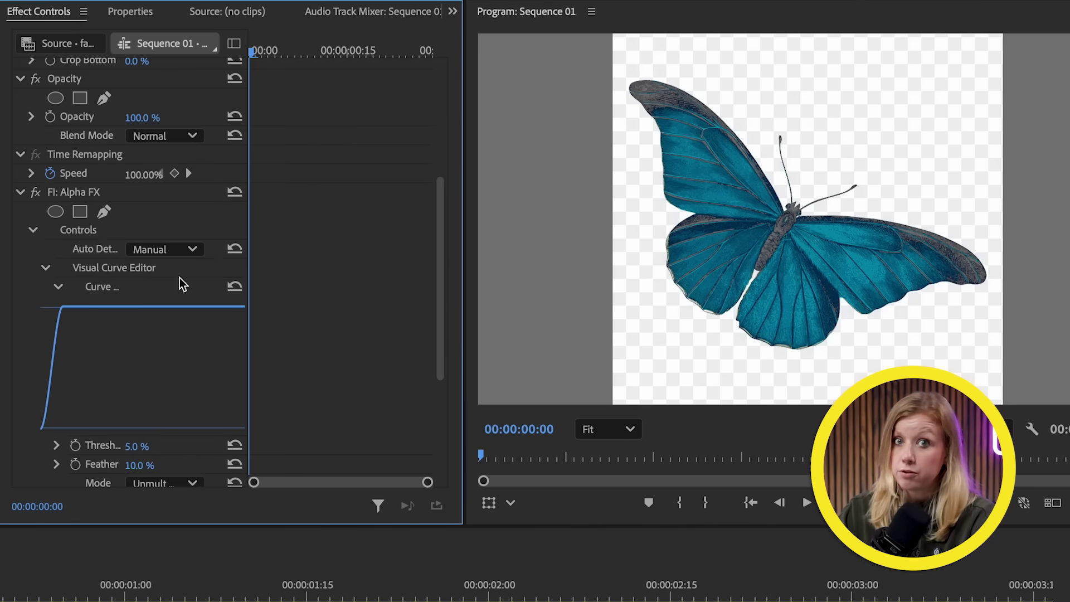
scroll(183, 286, "down", 3)
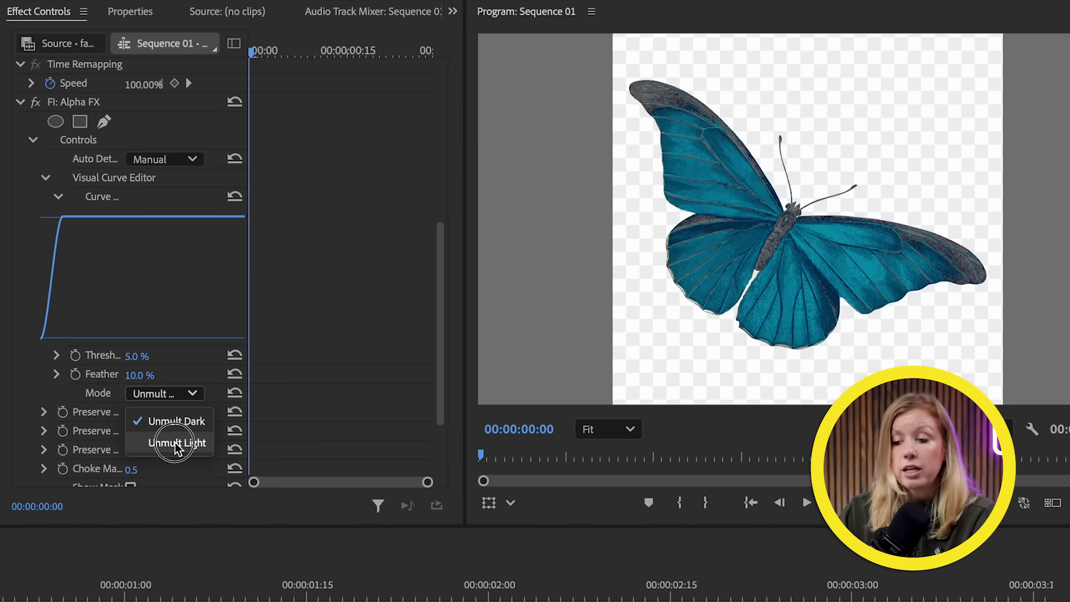
left_click(177, 443)
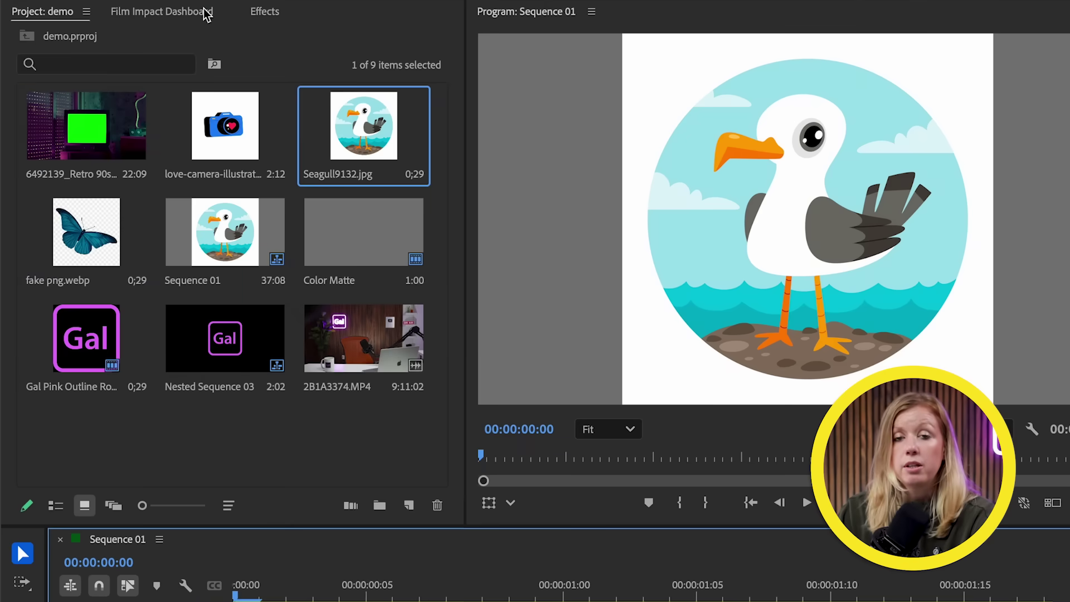
Apply Alpha FX from the Film Impact Dashboard to the seagull image
left_click(207, 13)
mouse_move(209, 146)
left_click(210, 206)
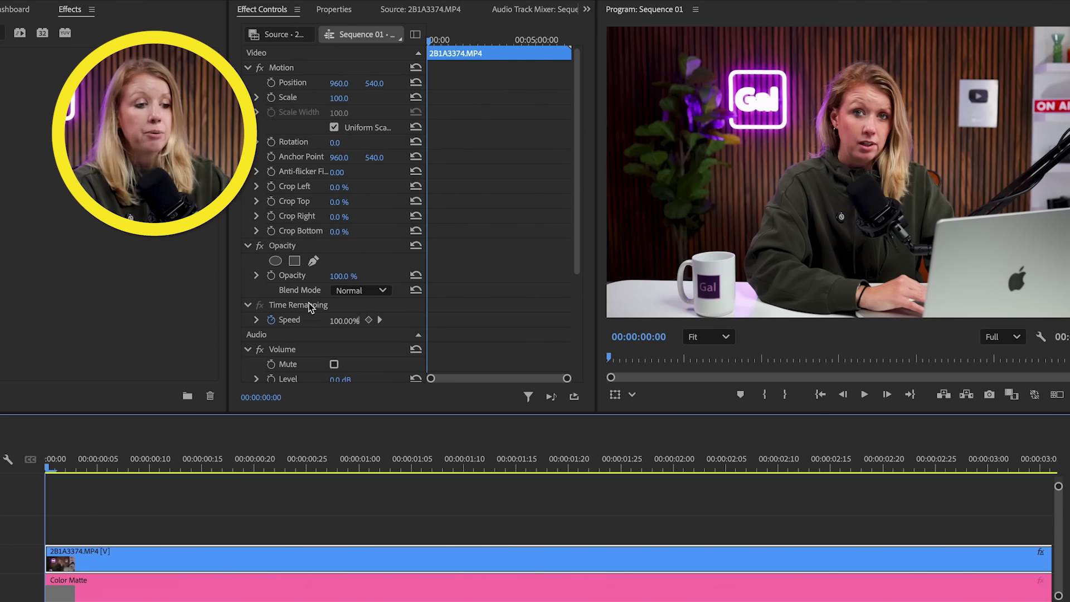
Add a rectangular opacity mask to the 2B1A3374.MP4 clip and expand it by about 142 to round its corners
left_click(294, 261)
left_click_drag(936, 139, 1025, 141)
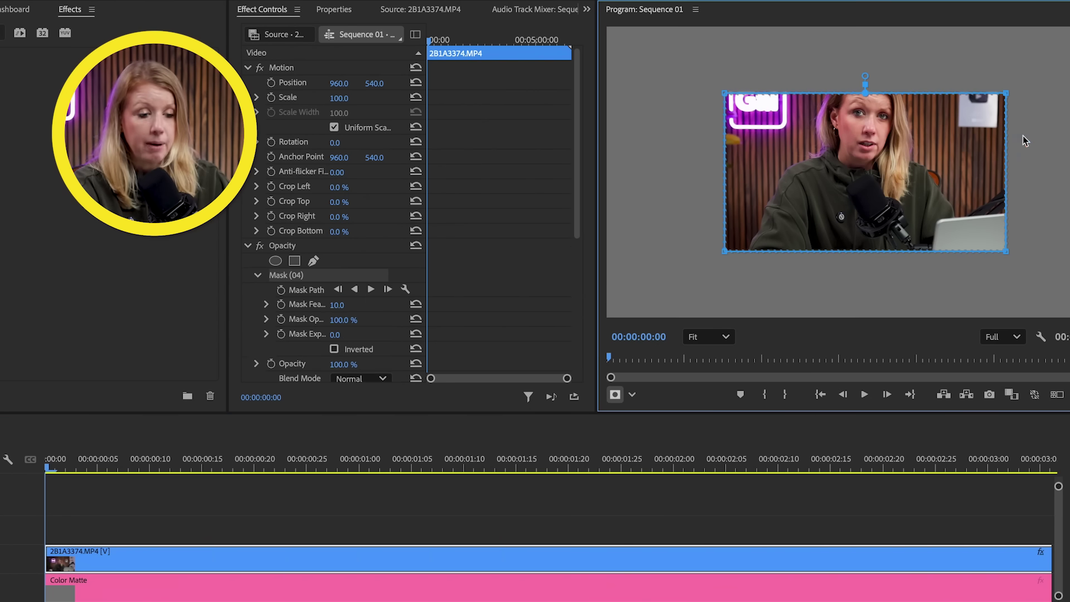
left_click_drag(864, 84, 865, 36)
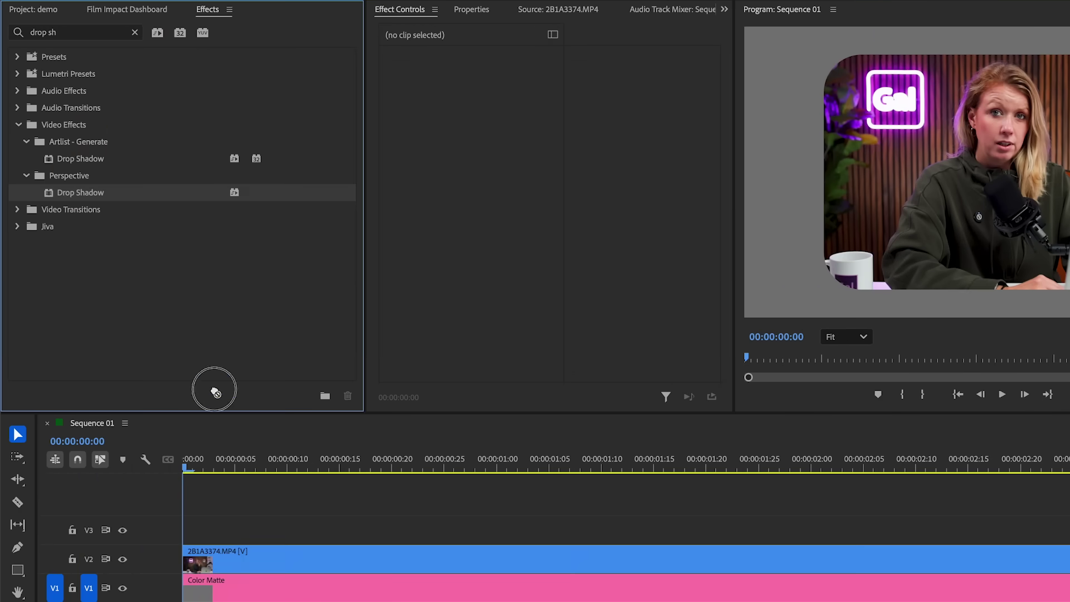
Apply the Perspective Drop Shadow effect to the masked 2B1A3374.MP4 clip on V2
left_click_drag(214, 390, 269, 560)
scroll(597, 298, "down", 3)
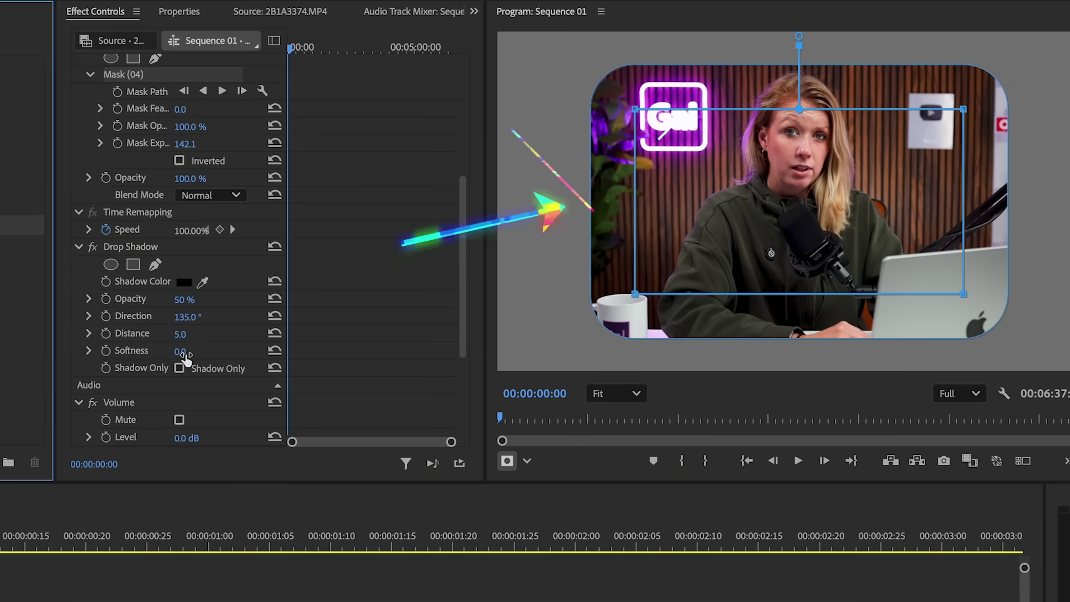
scroll(195, 351, "down", 3)
Nest the selected clips and switch the nest's Drop Shadow effect back on
right_click(82, 352)
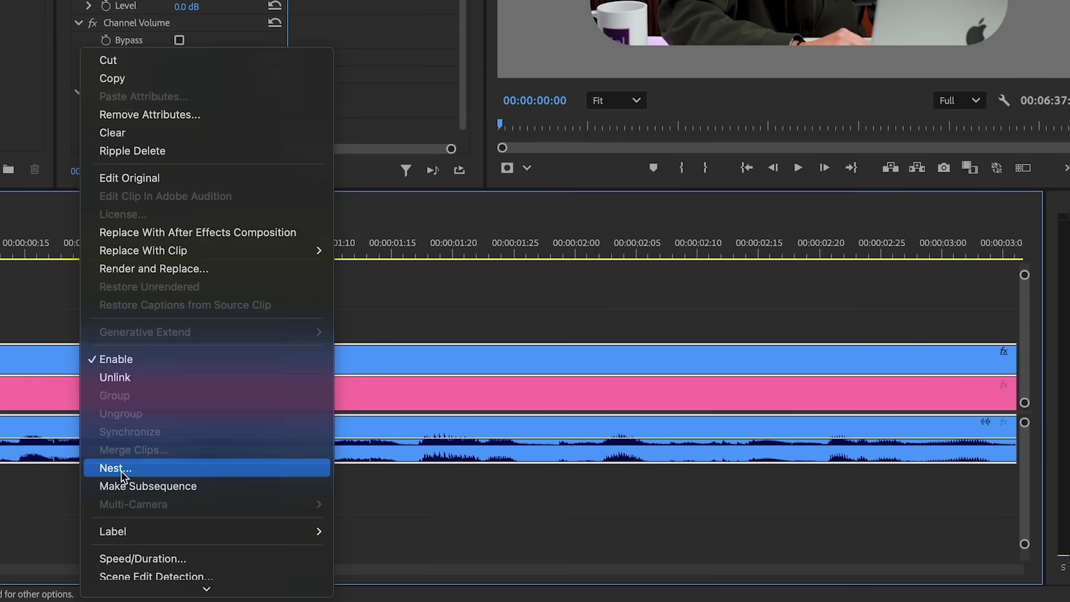
left_click(121, 471)
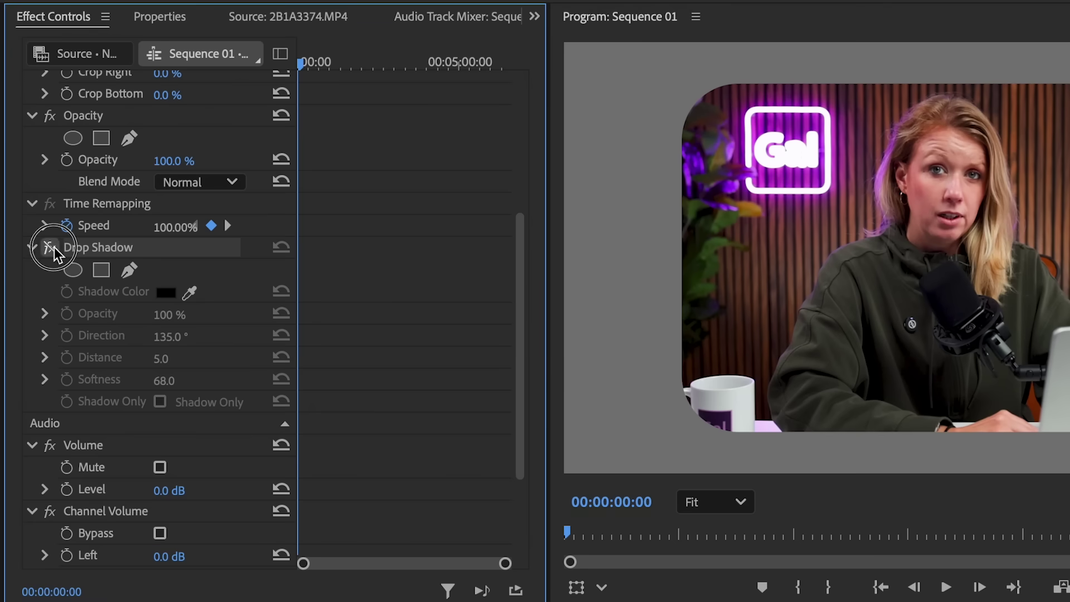
left_click(55, 246)
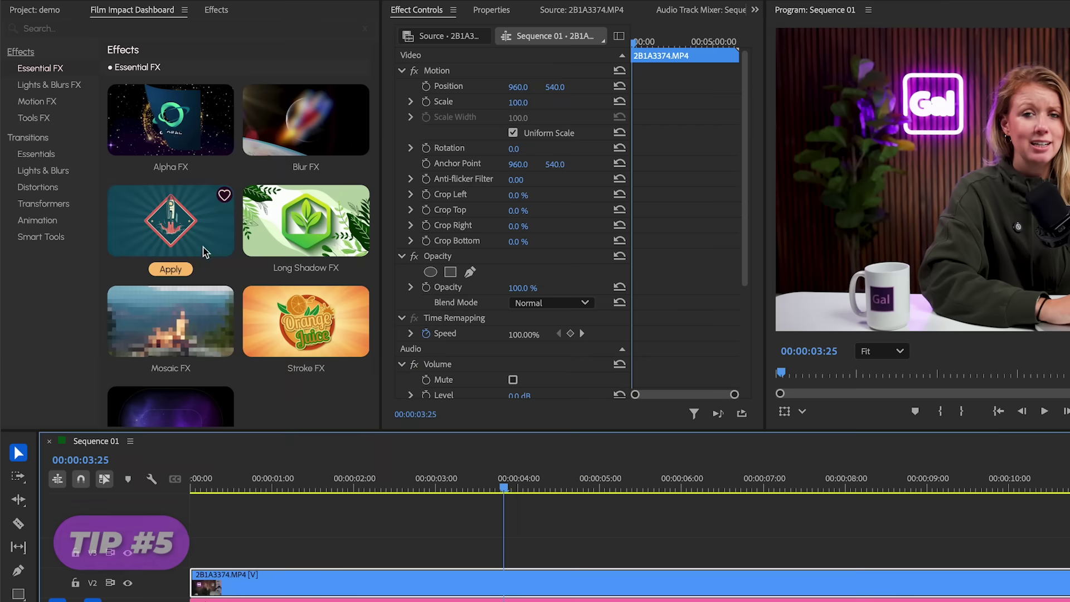
Apply Rounded Crop FX to the 2B1A3374.MP4 clip with left and right at 15%, top and bottom at 10%, and roundness at 52%
left_click(177, 275)
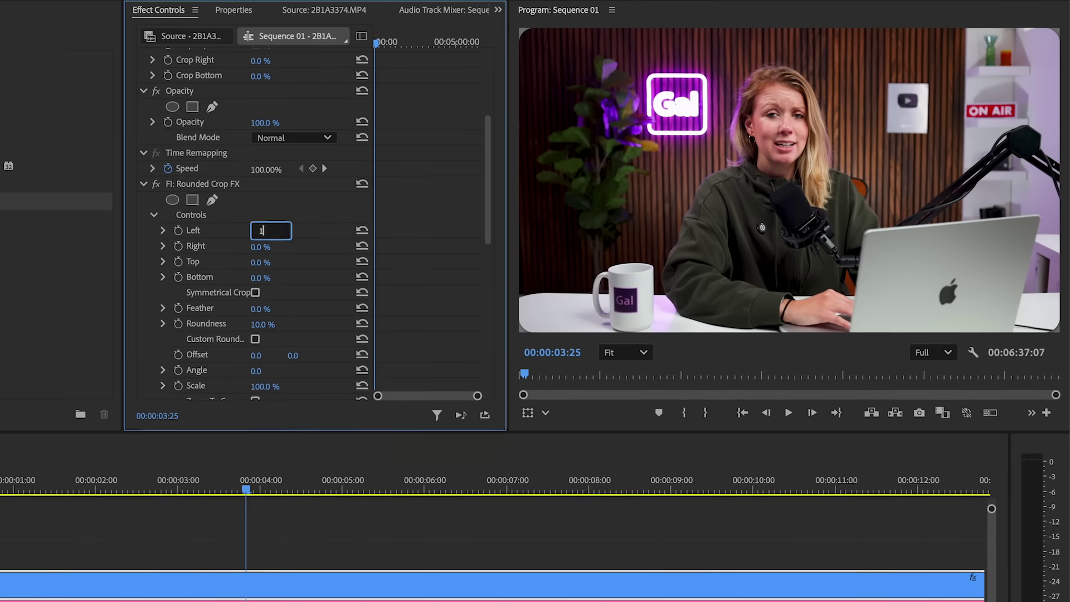
type("15")
key("Tab")
type("15")
key("Tab")
type("10")
key("Tab")
type("10")
key("Return")
left_click_drag(219, 341, 245, 341)
Keyframe the rounded crop's Offset at the clip start, shift it vertically above the frame, and play the slide-in animation
left_click(102, 385)
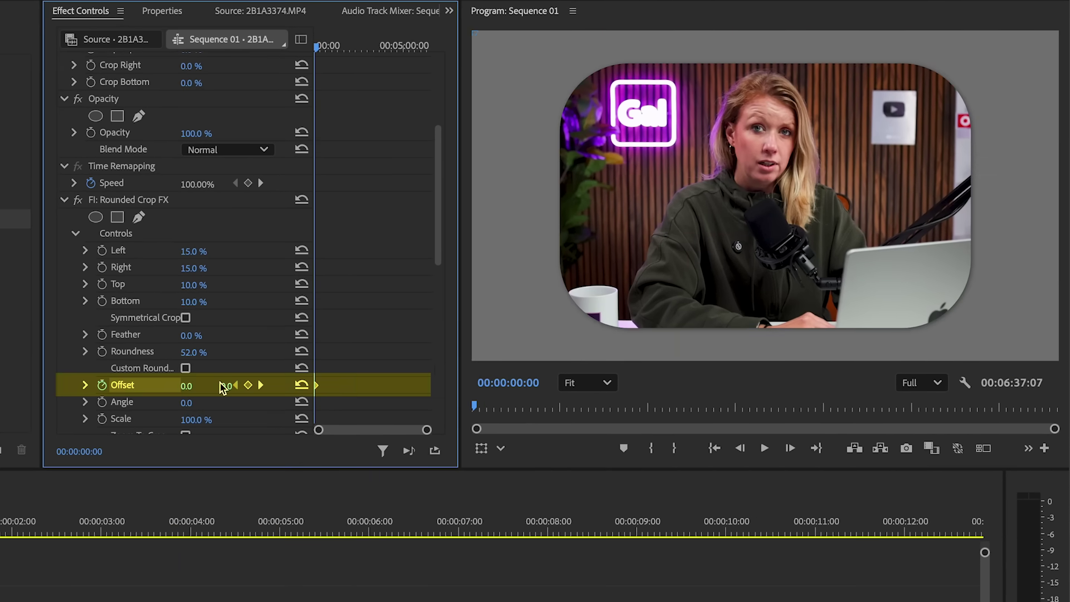
left_click_drag(225, 386, 202, 596)
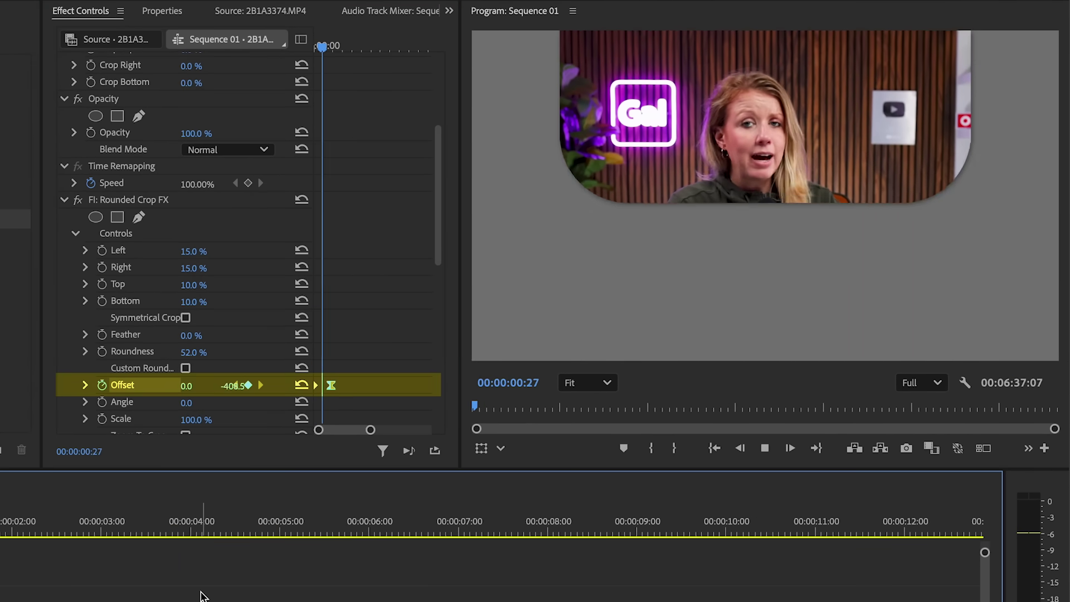
key("space")
Try the Invert option on the rounded crop
scroll(225, 434, "down", 5)
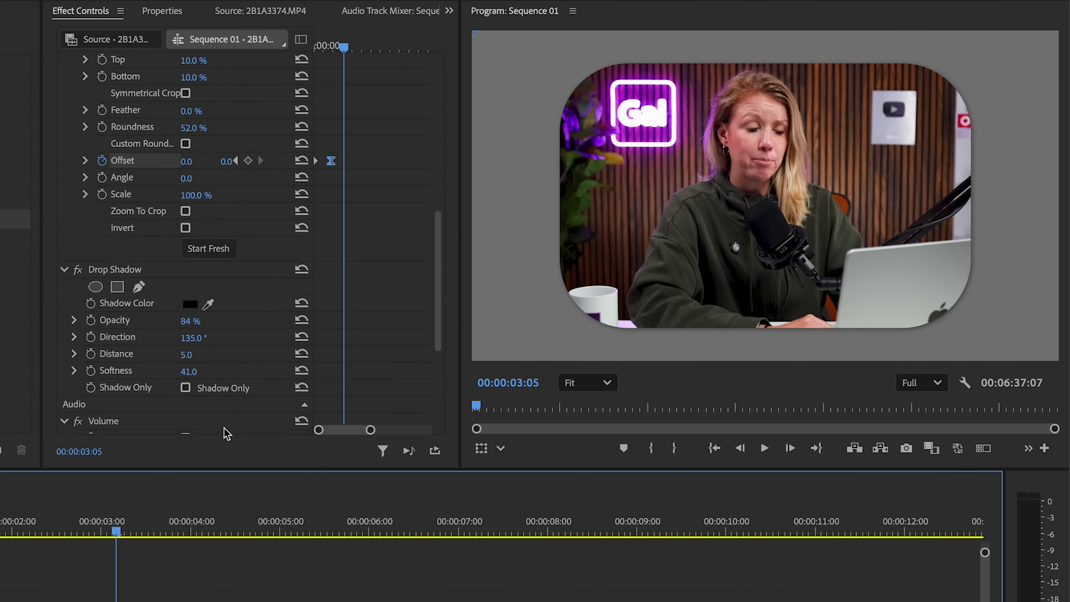
left_click(185, 229)
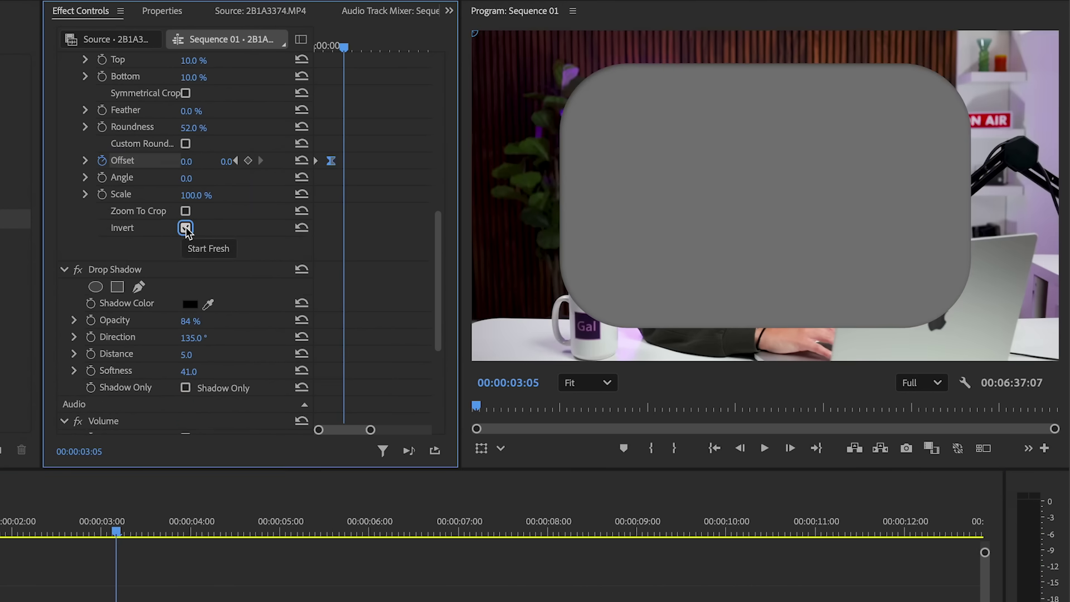
left_click(186, 229)
Turn on Zoom To Crop for the Rounded Crop FX and adjust the crop amount
left_click(185, 212)
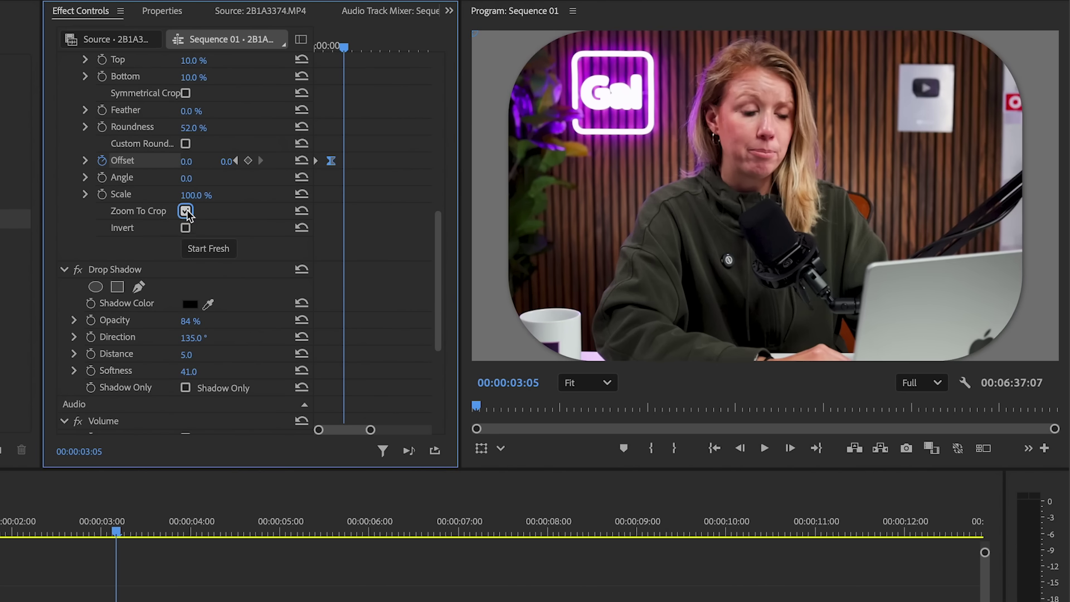
scroll(189, 201, "up", 3)
left_click_drag(195, 176, 215, 155)
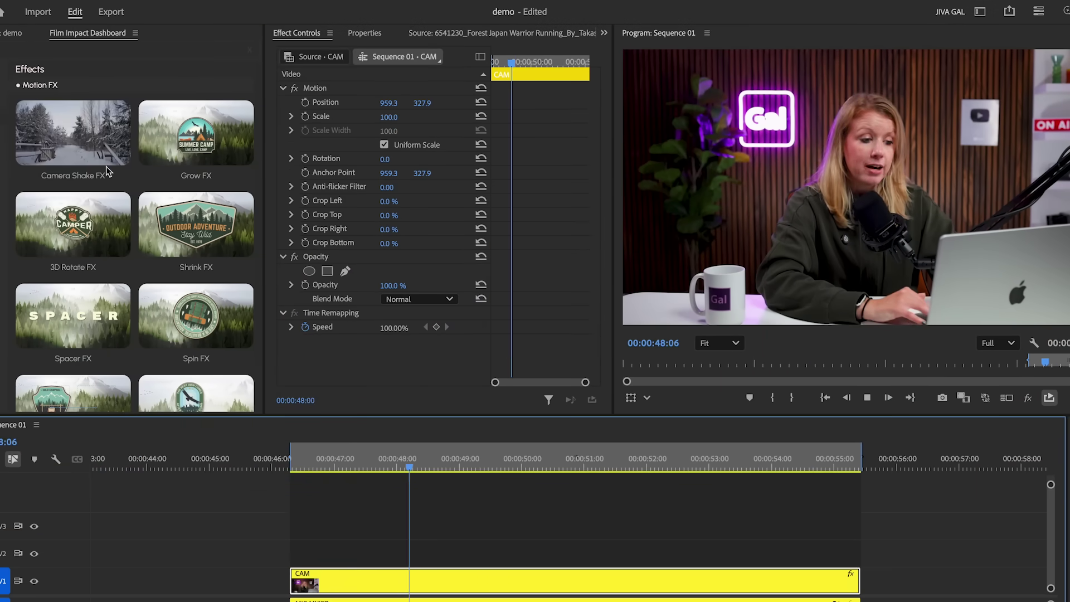
Apply Camera Shake FX to the CAM clip and adjust its stride amount in the motion controls
mouse_move(75, 178)
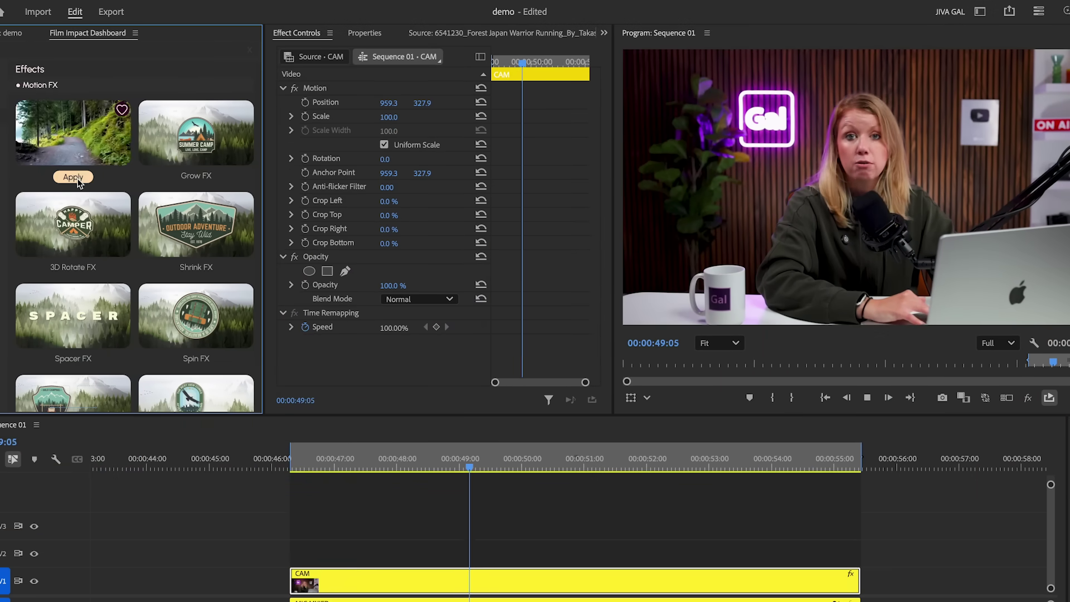
scroll(412, 281, "down", 4)
left_click_drag(391, 237, 440, 236)
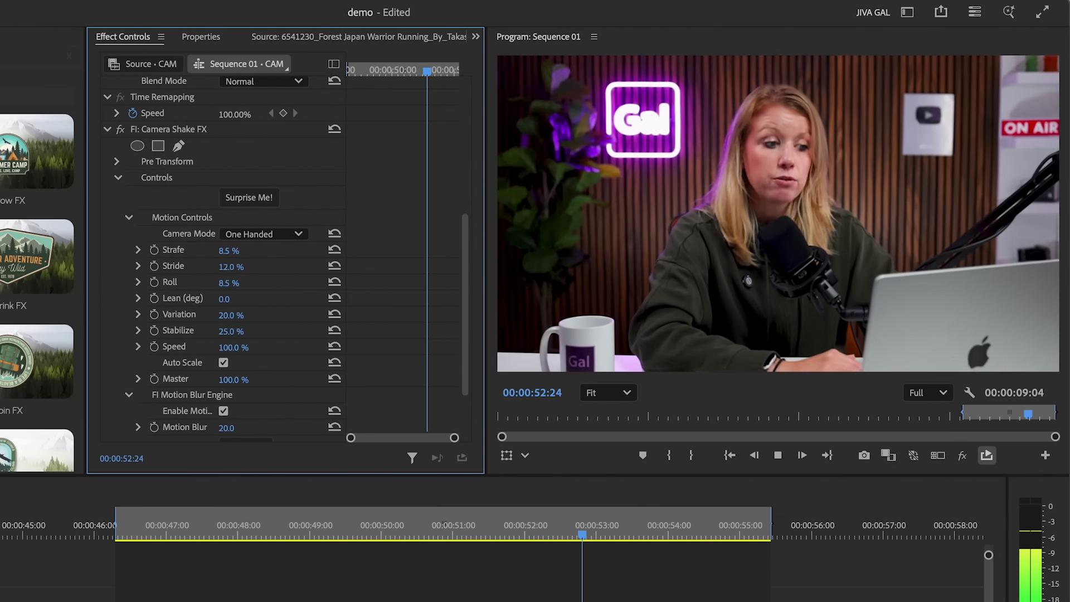
left_click_drag(279, 267, 240, 268)
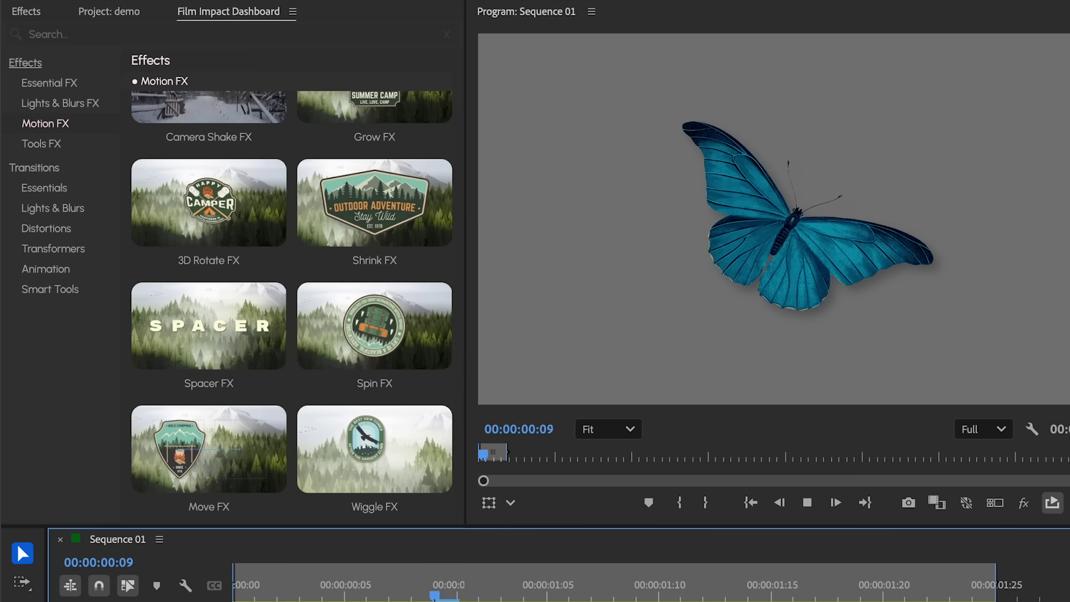
Apply Wiggle FX to the butterfly clip
mouse_move(383, 447)
left_click(375, 508)
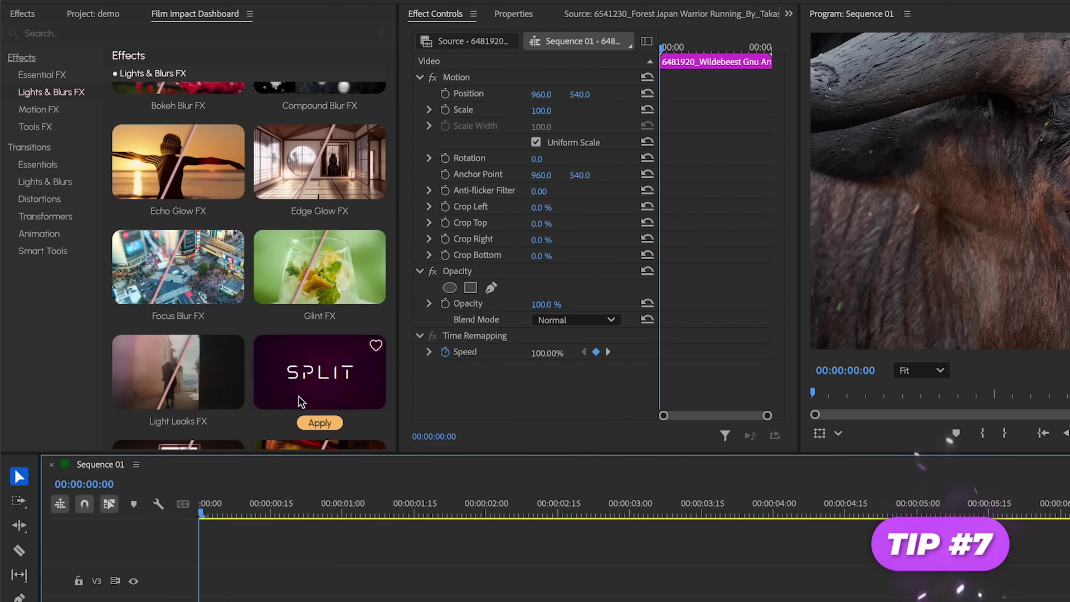
Apply Focus Blur FX to the wildebeest clip, show its focus area around the eye, and adjust the blur amount
mouse_move(195, 271)
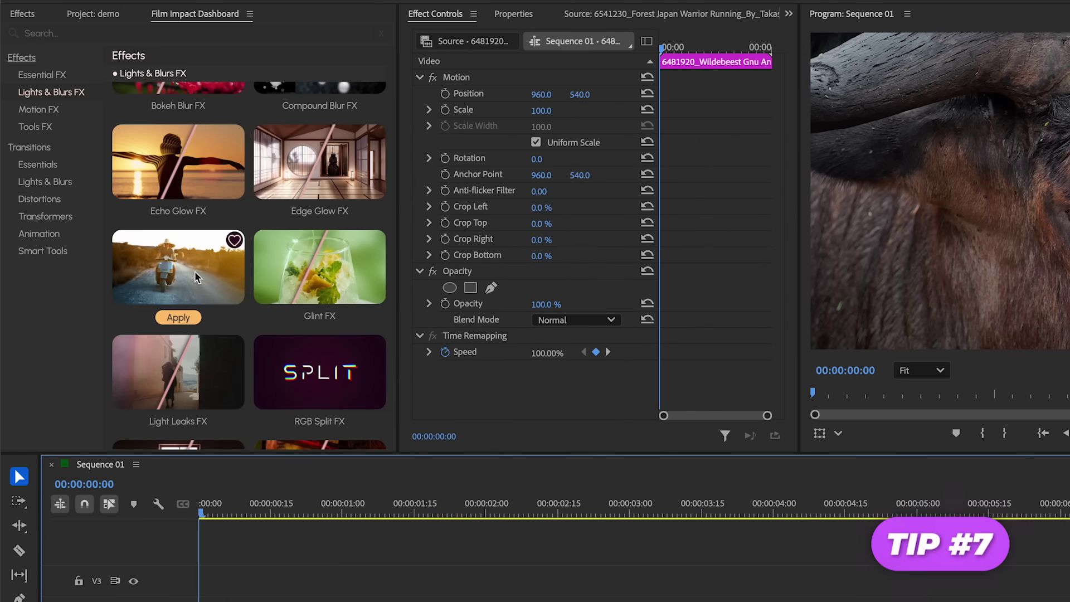
left_click(180, 315)
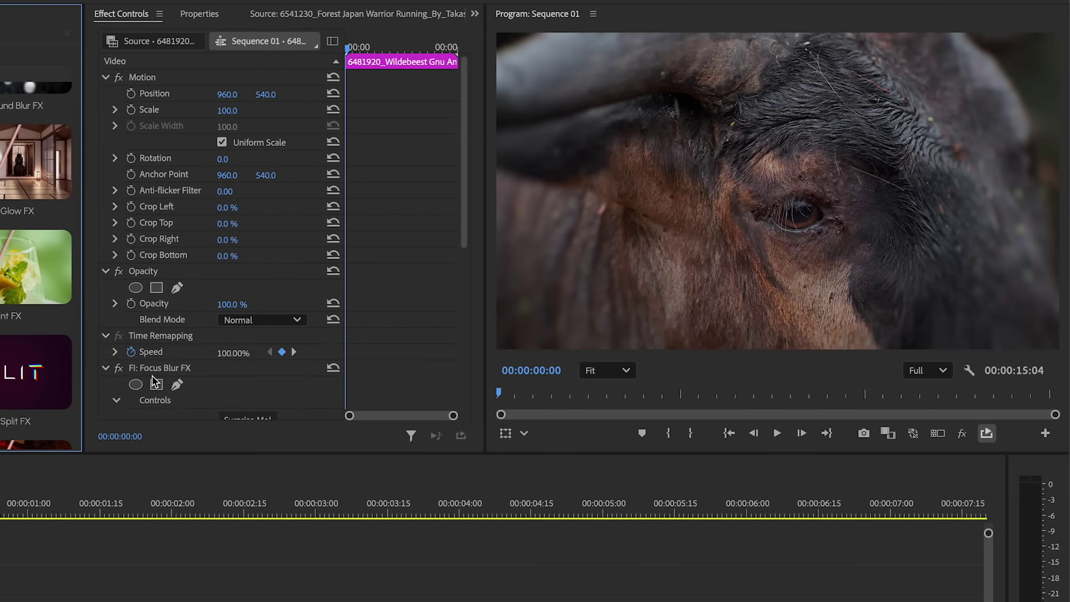
left_click(223, 369)
scroll(223, 369, "down", 5)
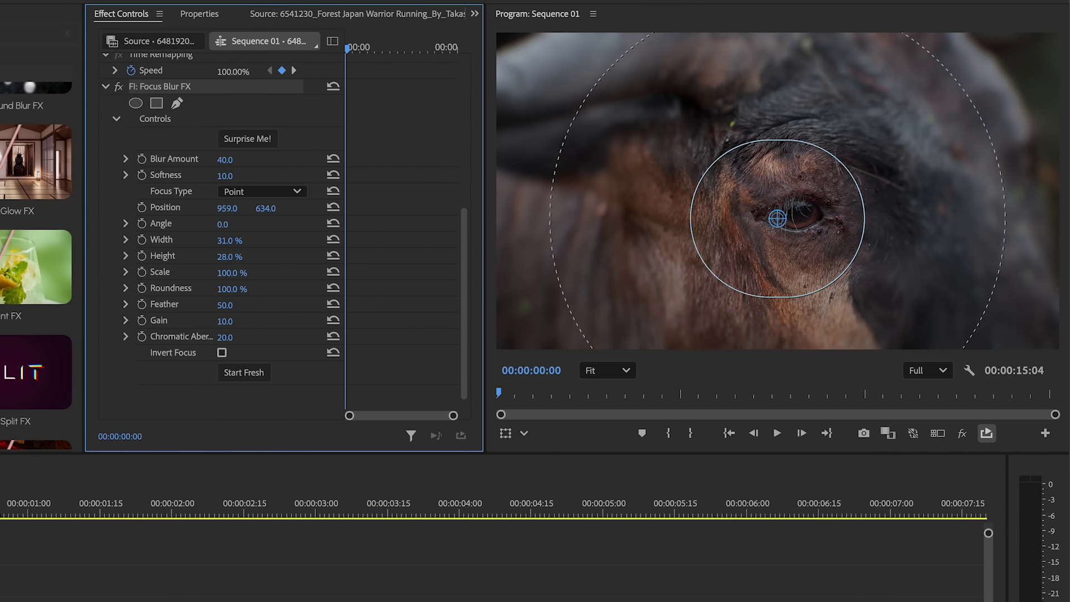
left_click_drag(225, 159, 226, 160)
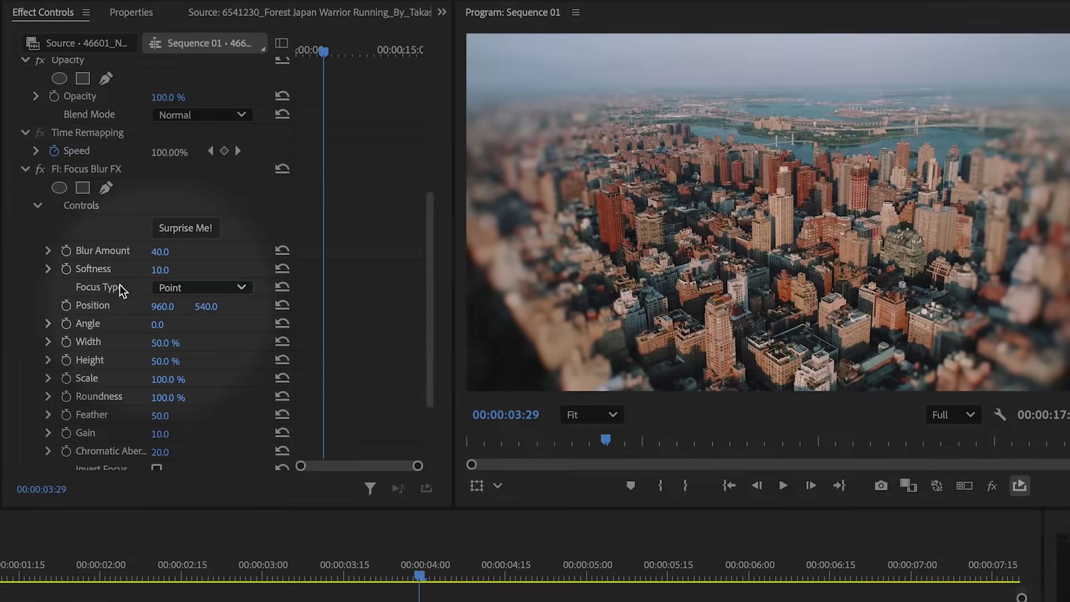
Set the New York clip's Focus Blur to Tilt Shift with blur amount 51, softness 24, height 13% and feather 63, and play it
left_click(162, 287)
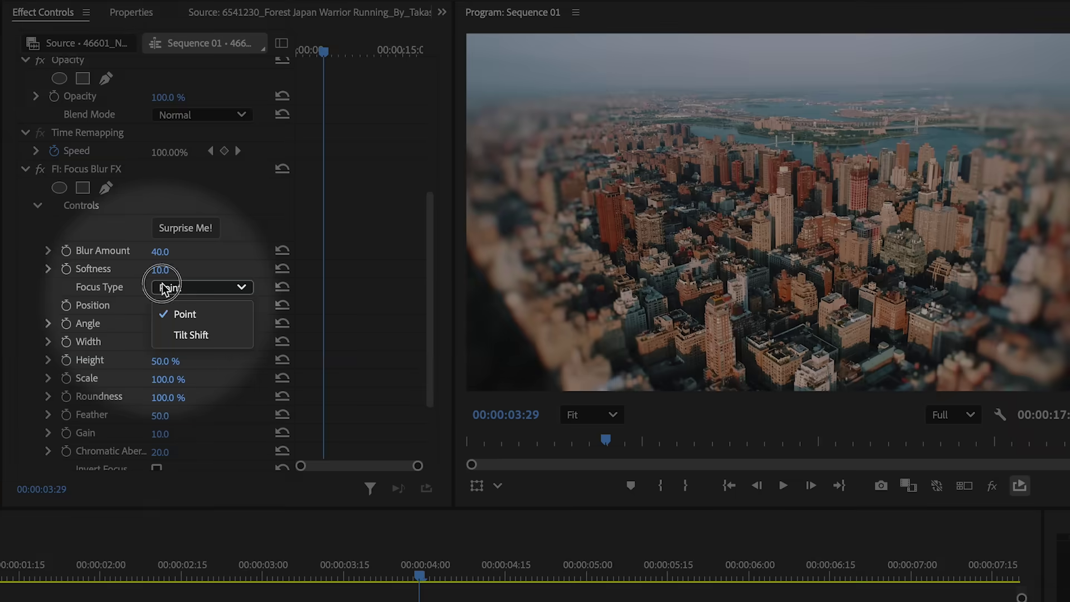
left_click(188, 337)
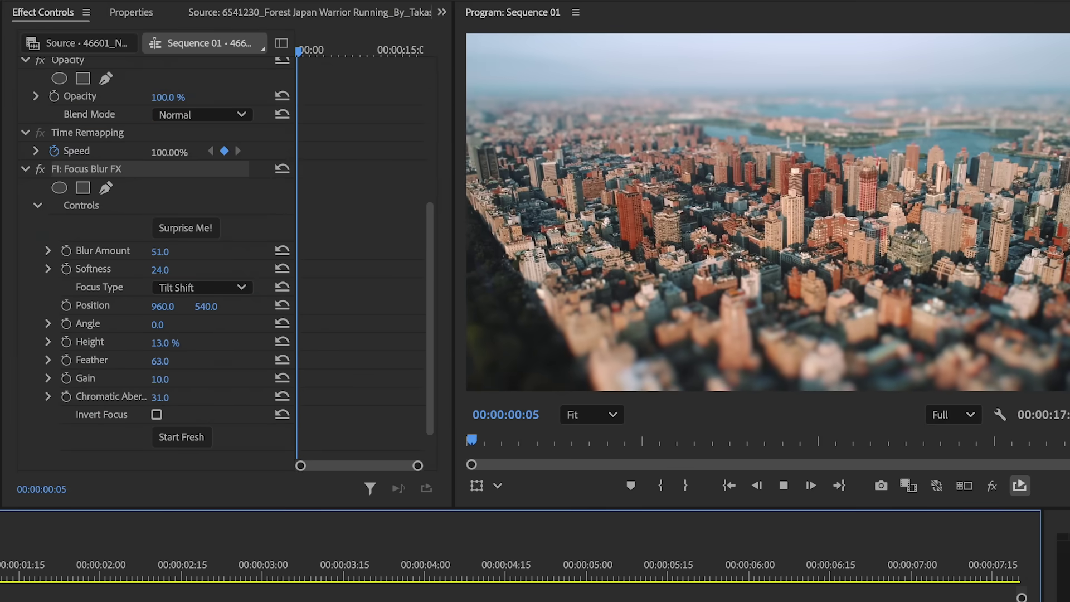
key("space")
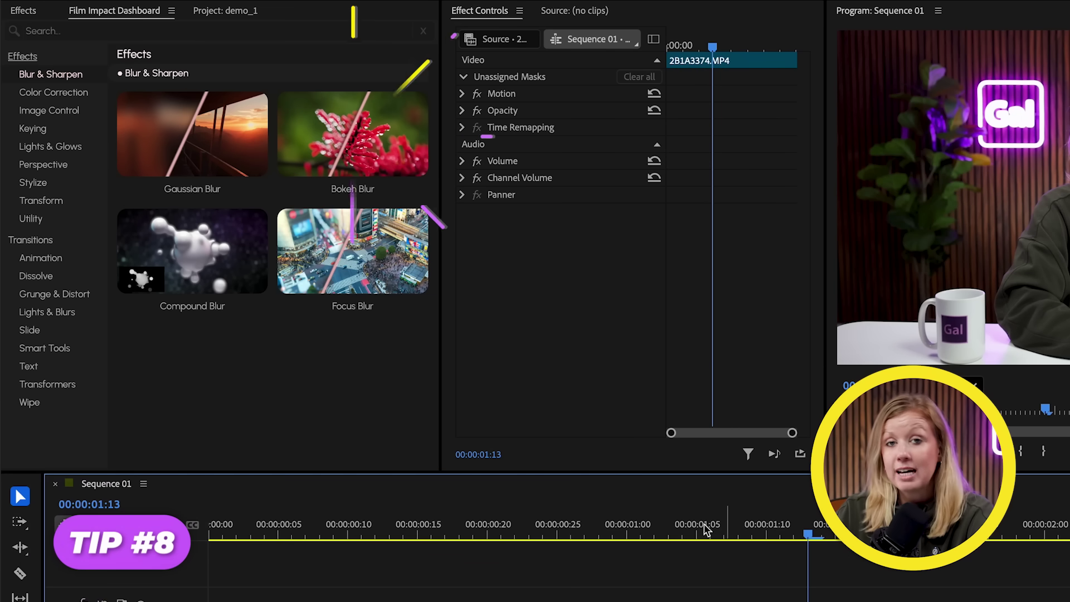
Apply Bokeh Blur to the full 2B1A3374.MP4 clip and adjust its blur amount
mouse_move(370, 142)
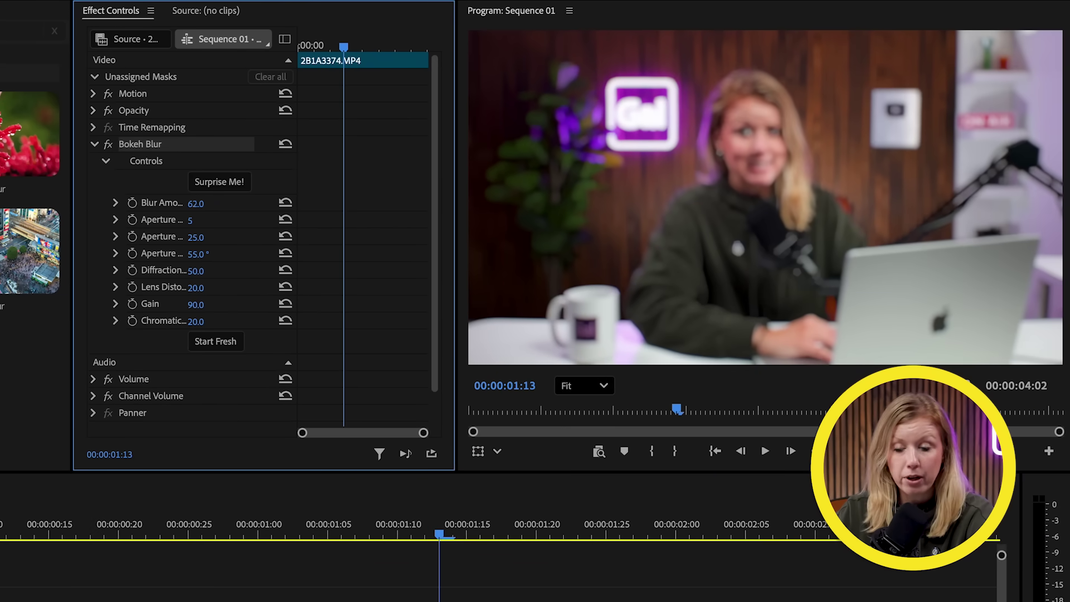
left_click_drag(196, 203, 212, 203)
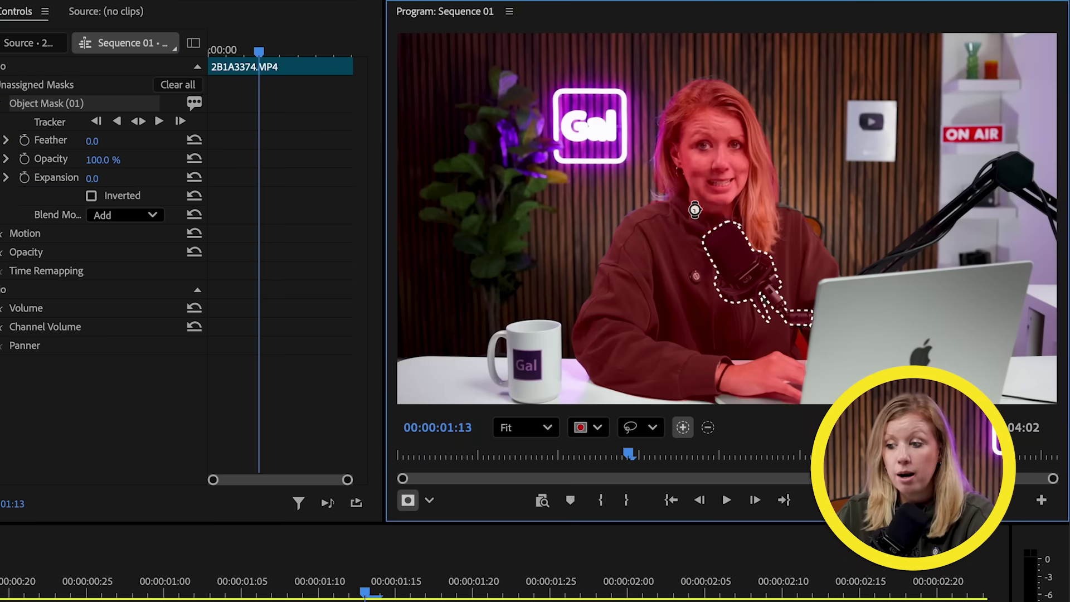
Mask the woman and her microphone with an object mask, and apply Bokeh Blur to the lower copy of the clip
left_click(694, 210)
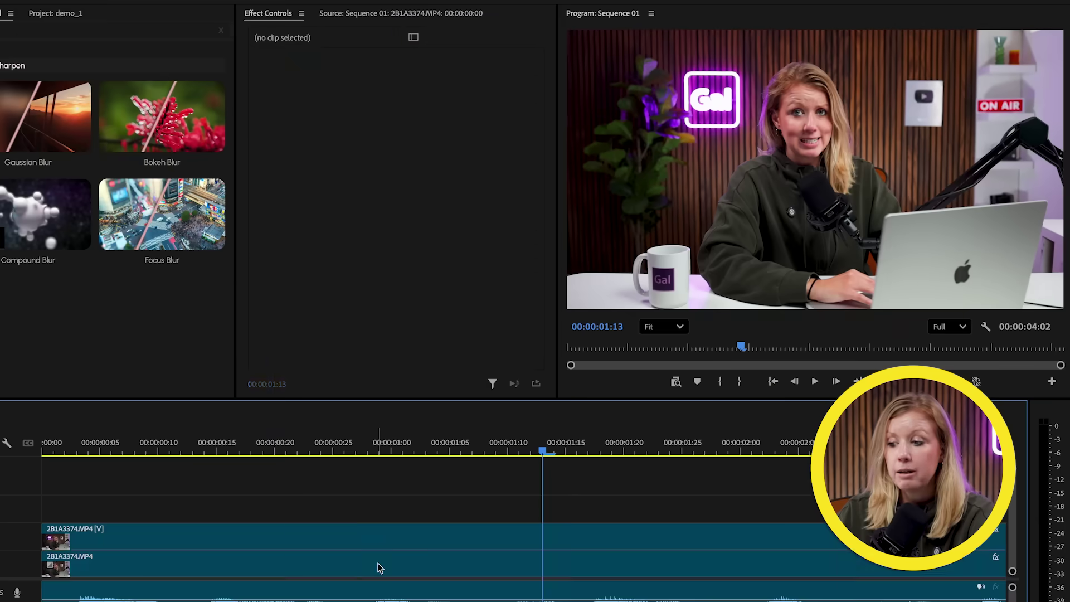
left_click(377, 566)
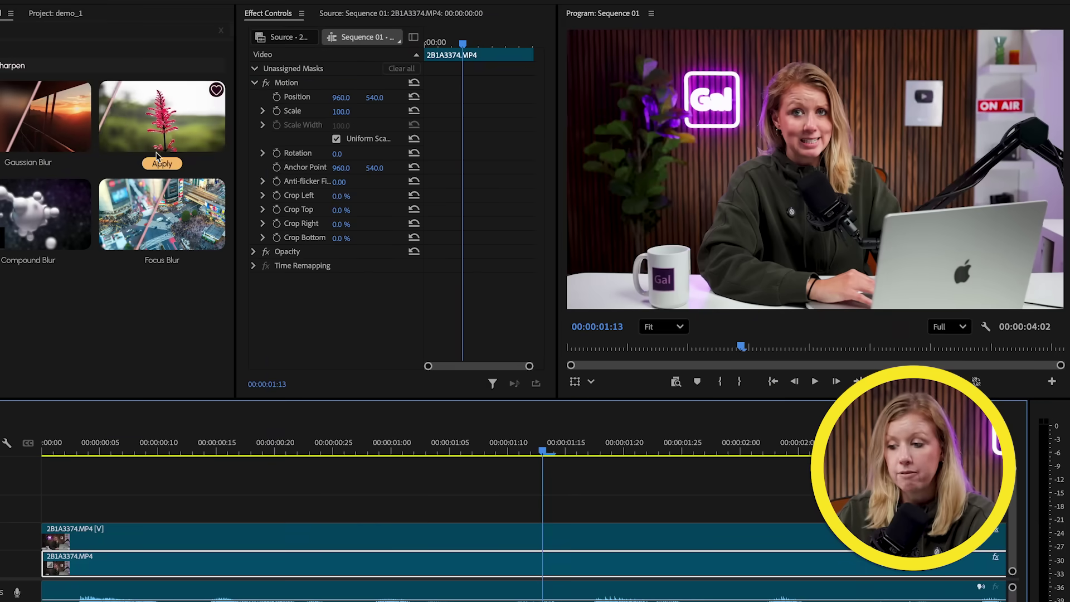
left_click(159, 166)
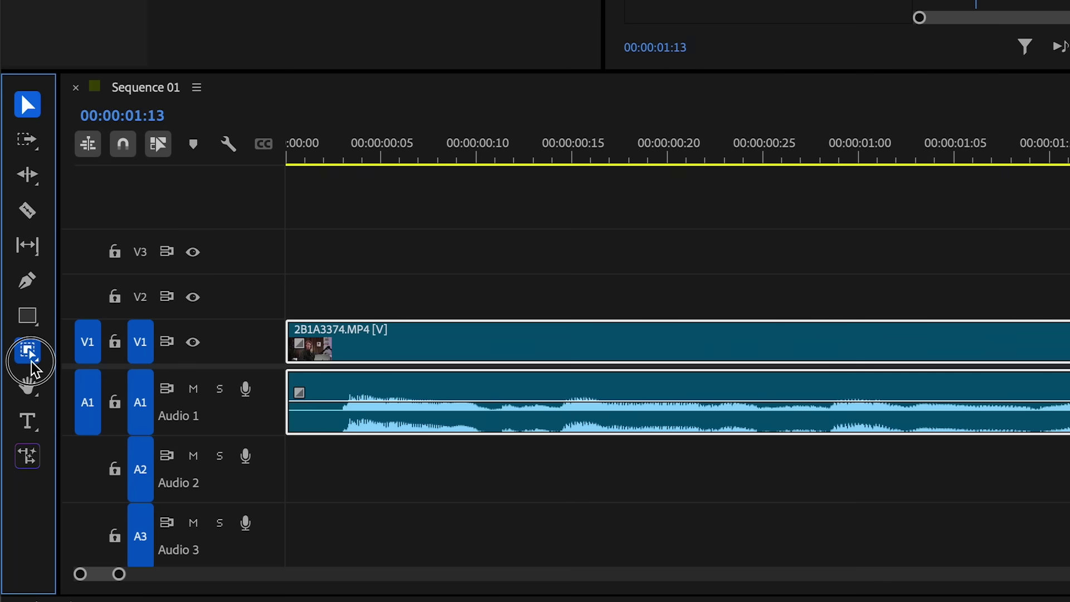
Lasso the woman's face with the Object Mask tool, and draw a subtracting lasso around the side of her head
left_click(32, 361)
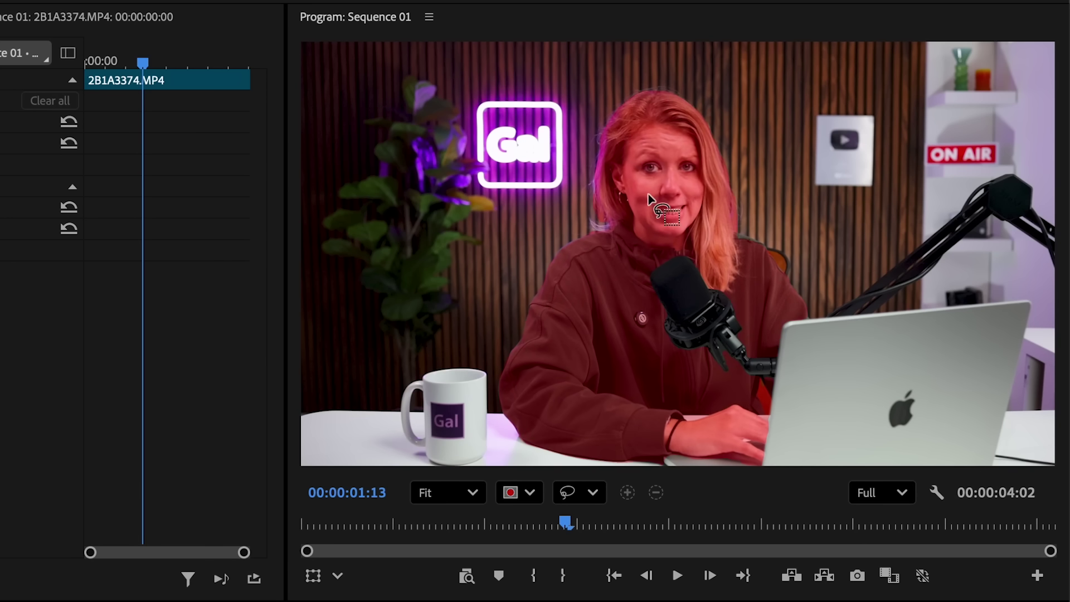
left_click(641, 152)
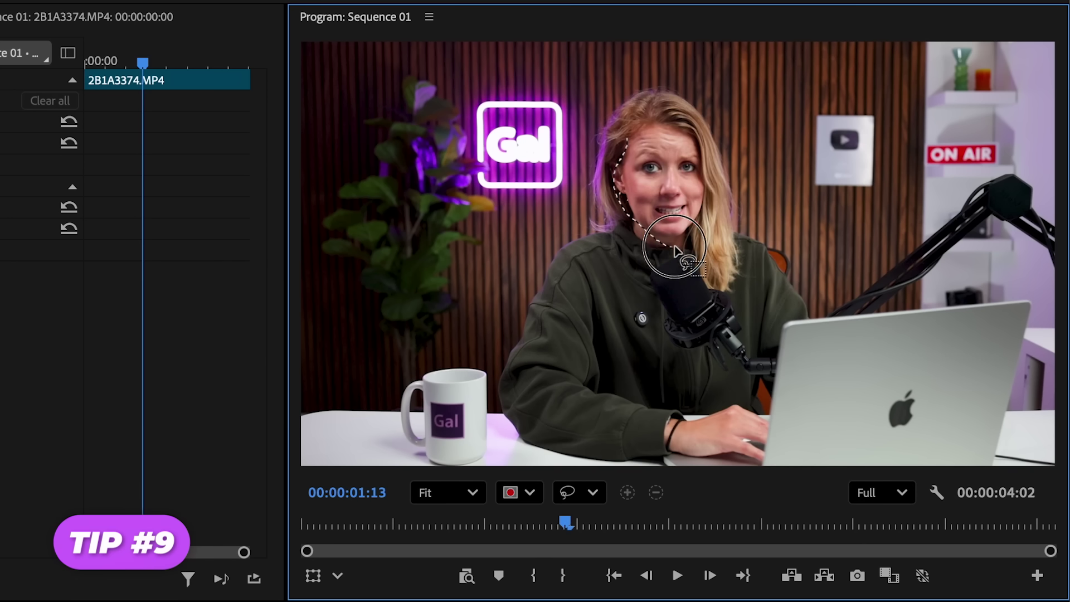
left_click_drag(693, 133, 649, 148)
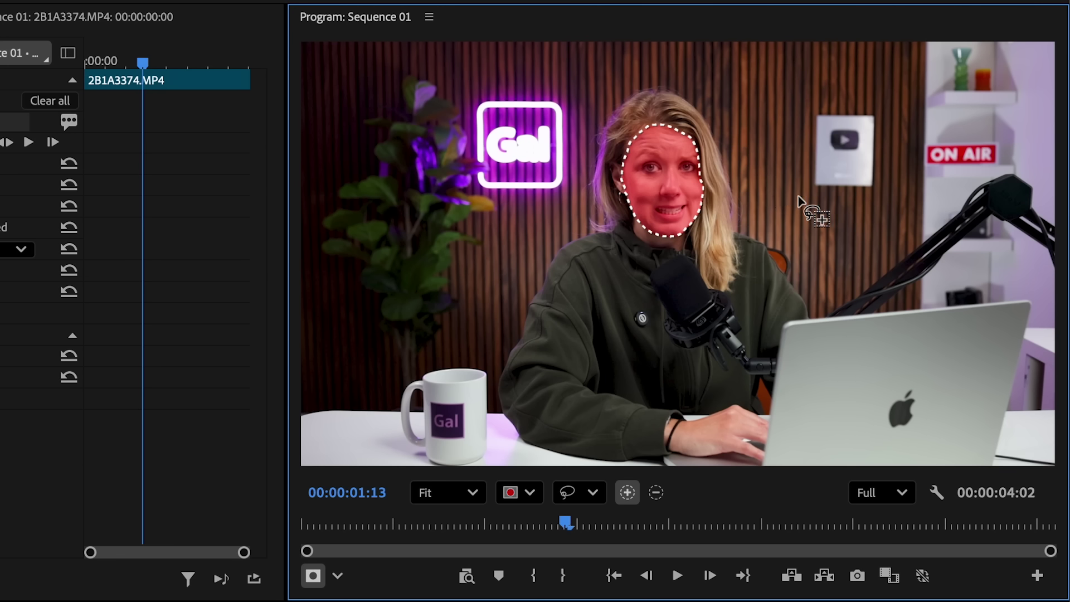
key("alt")
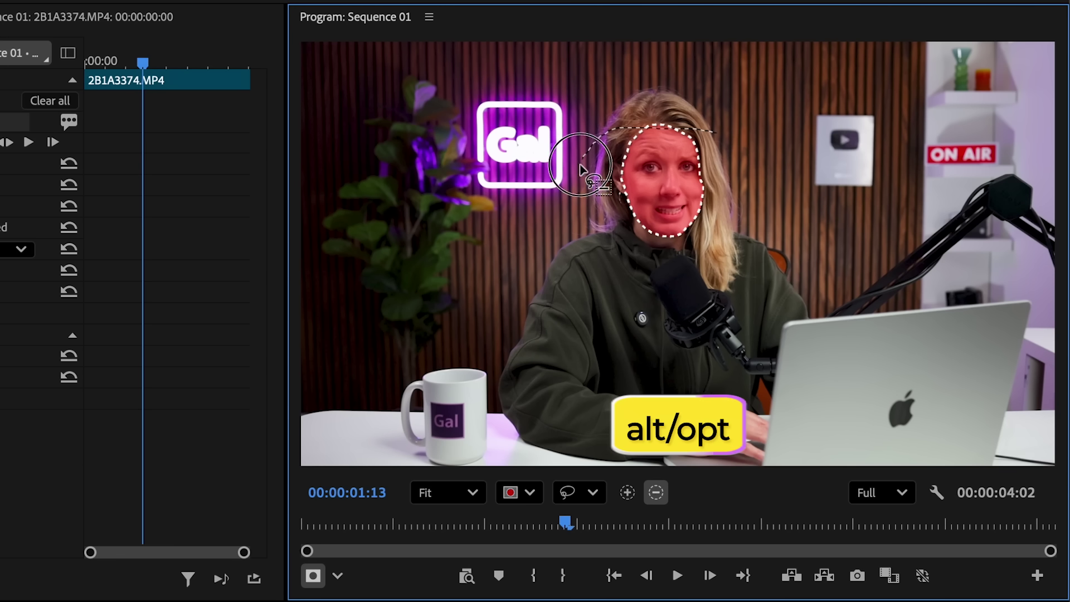
left_click_drag(614, 103, 613, 104)
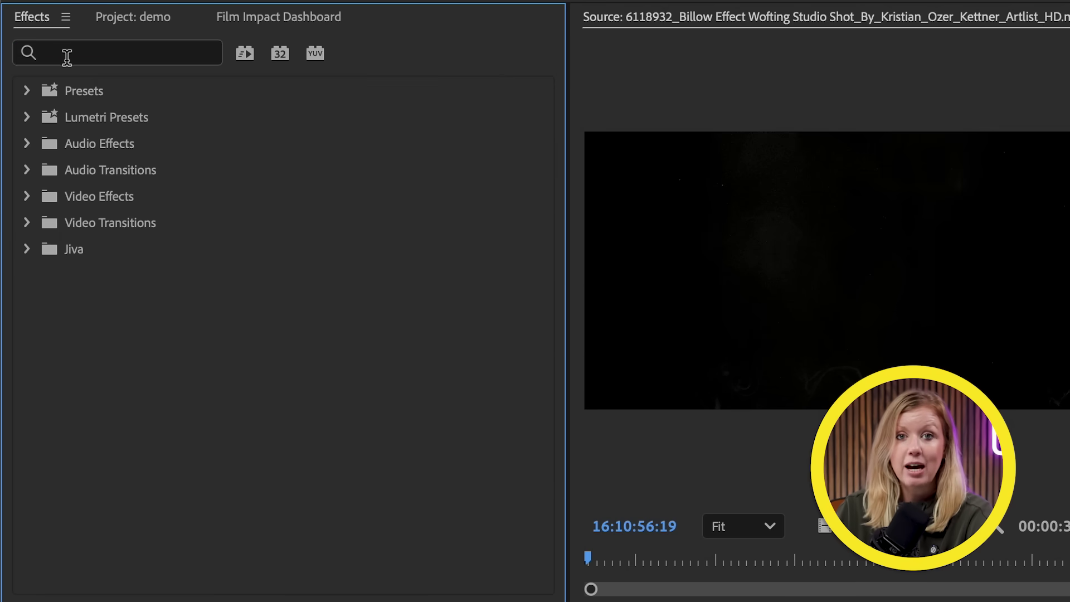
Search the effects for "mosai" and apply FI: Mosaic FX to the overhead clip of the woman
left_click(67, 57)
type("mosai")
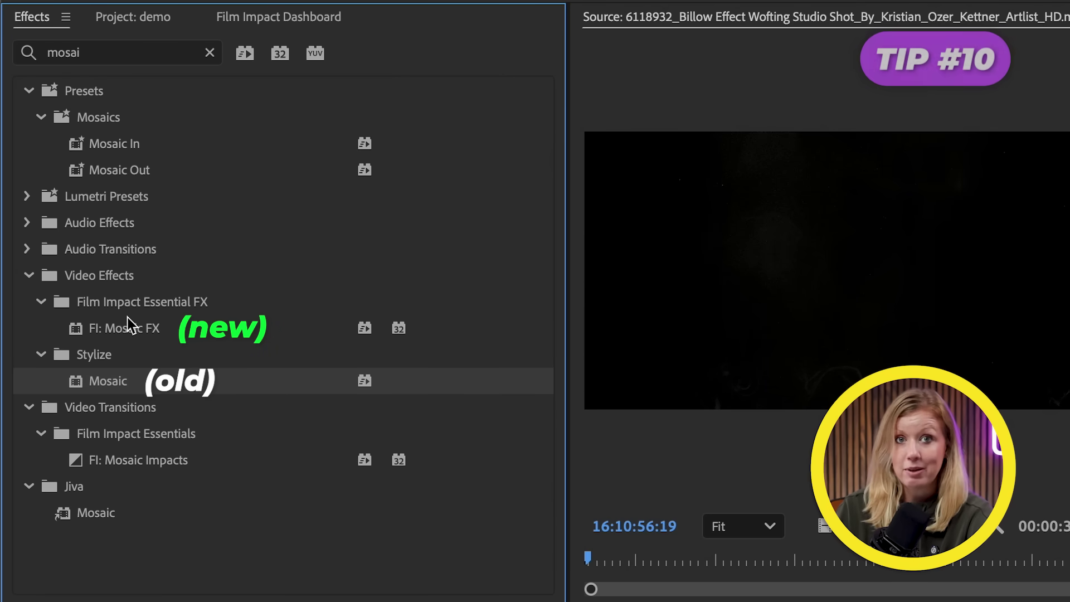
left_click(127, 333)
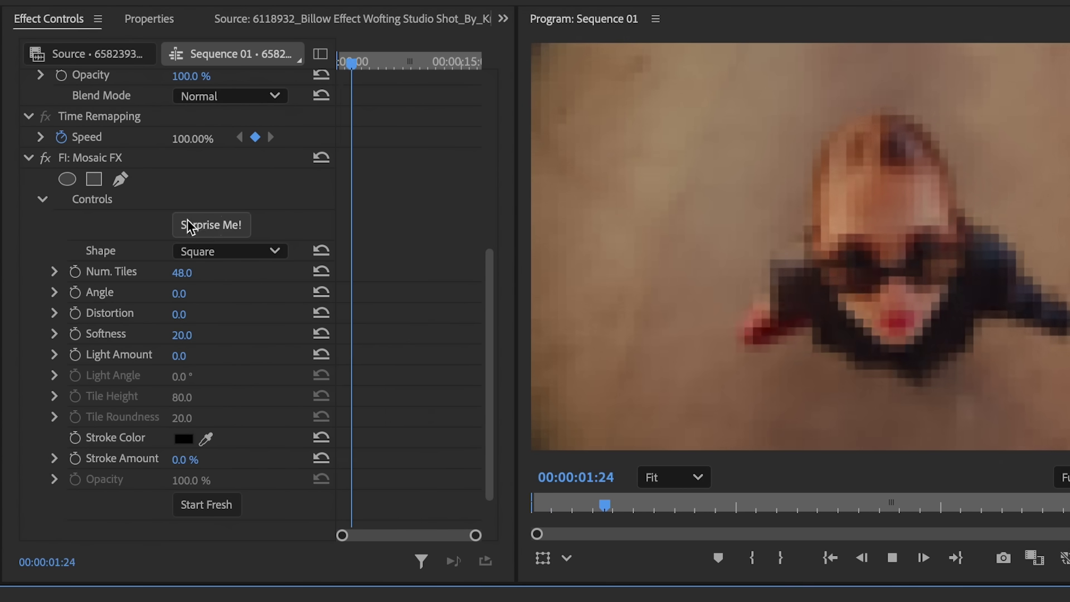
Randomize the Mosaic FX settings repeatedly with Surprise Me to try different tile looks
left_click(210, 224)
left_click(211, 225)
left_click(211, 225)
left_click(199, 226)
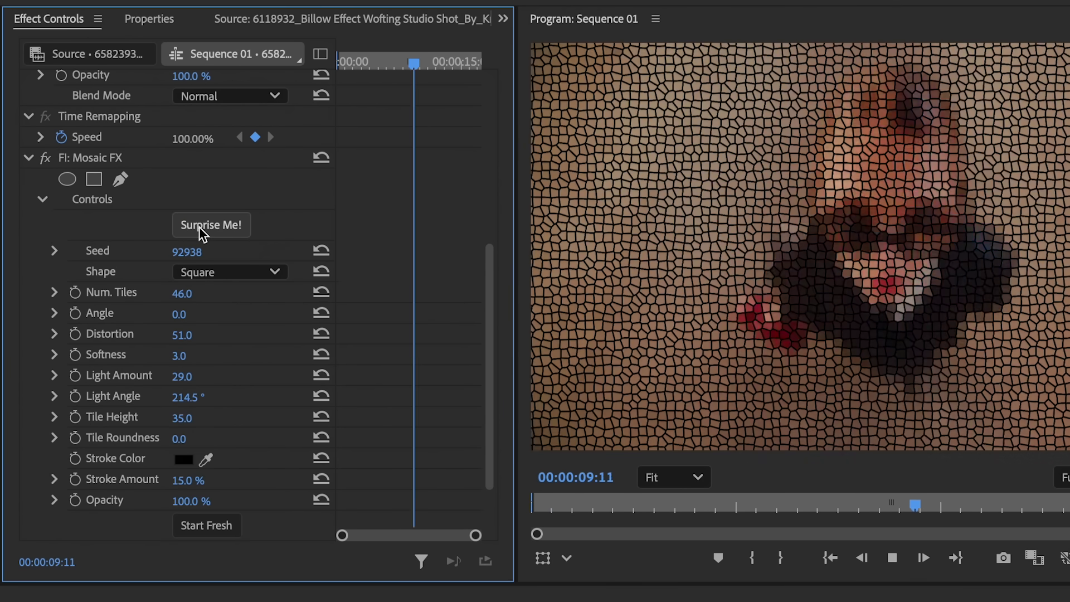
left_click(199, 227)
left_click(199, 226)
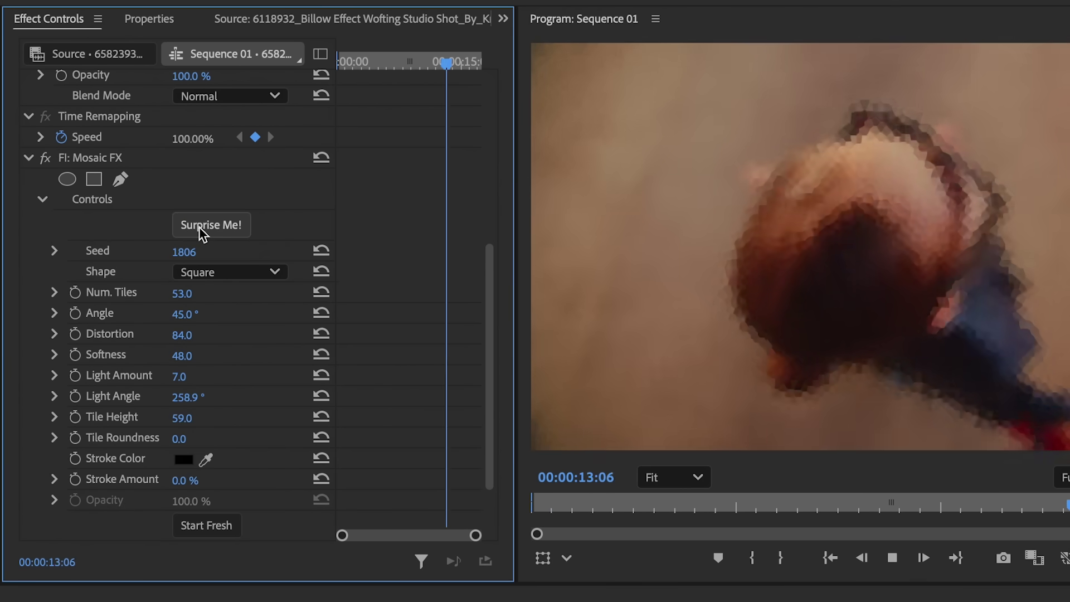
left_click(199, 227)
left_click(199, 226)
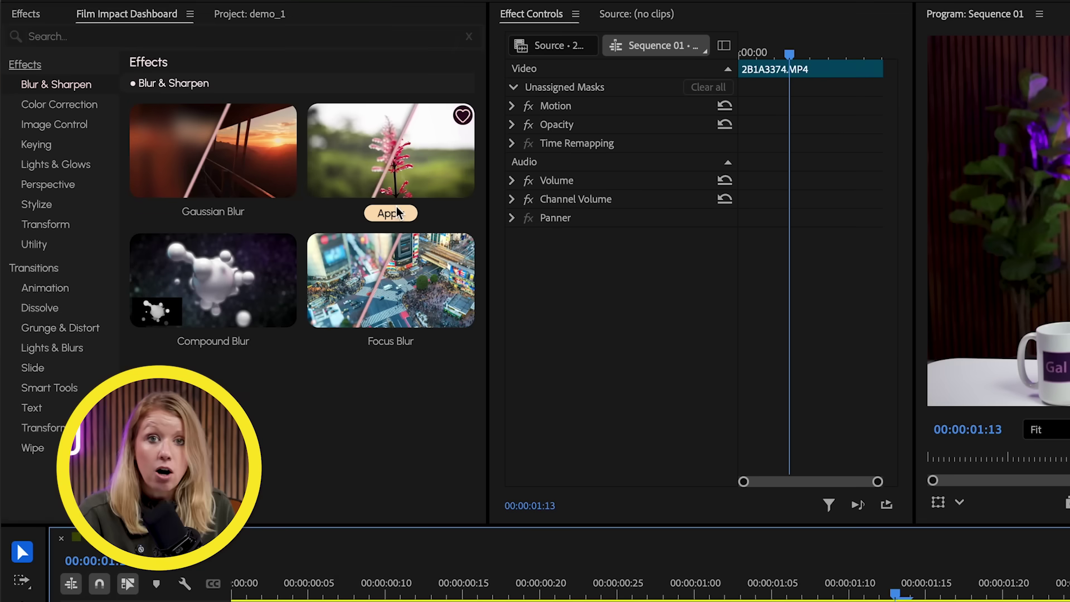
Apply Bokeh Blur to the 2B1A3374.MP4 clip from the effects dashboard
left_click(397, 211)
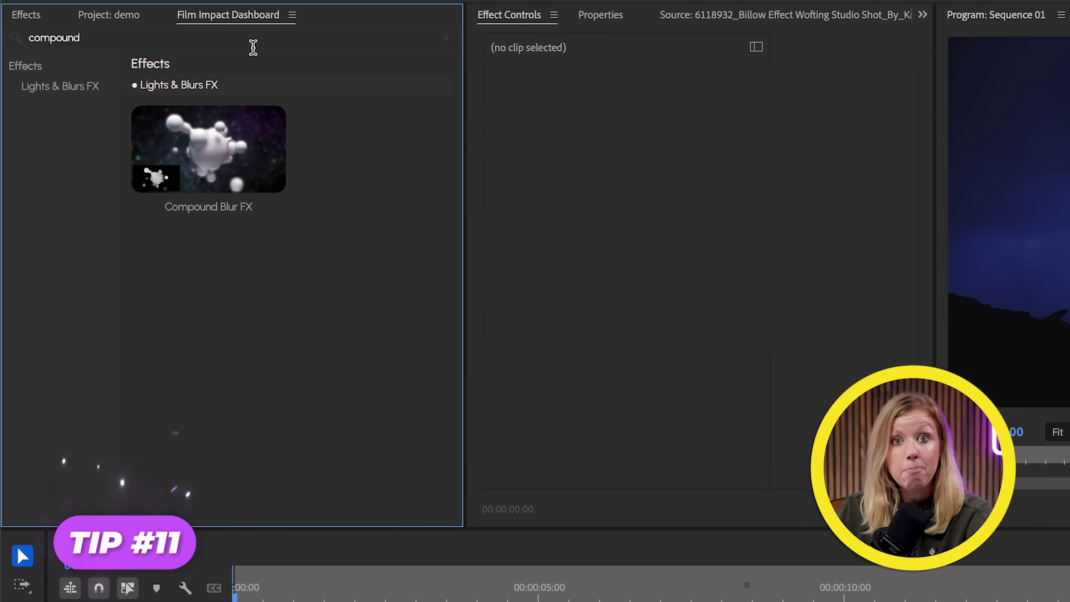
Preview the 6118932_Billow Effect smoke clip from the demo project and place it on V1 beneath the hiker clip
mouse_move(235, 166)
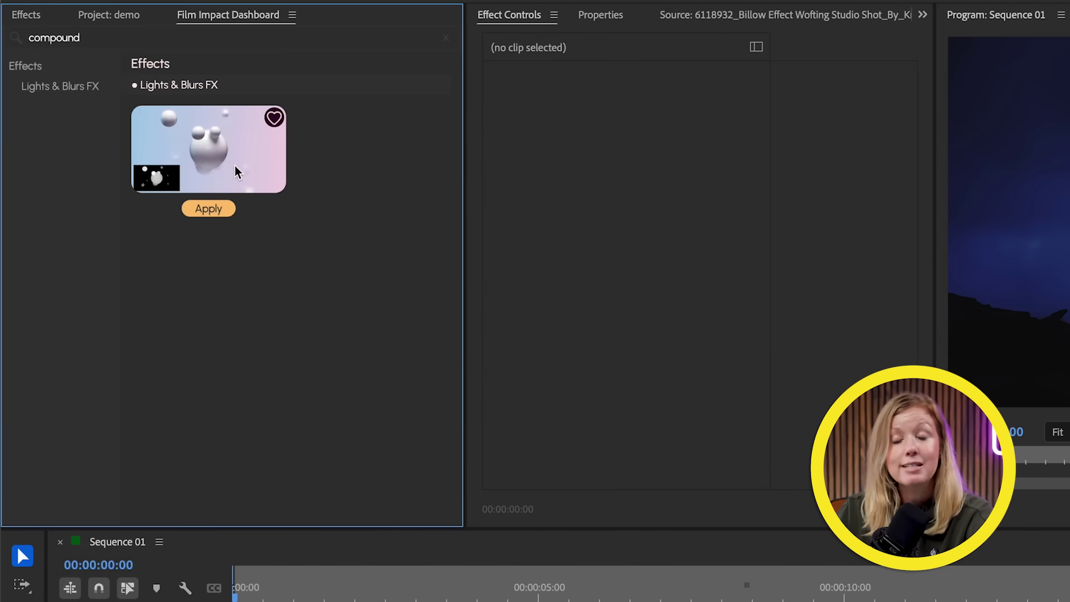
left_click(126, 18)
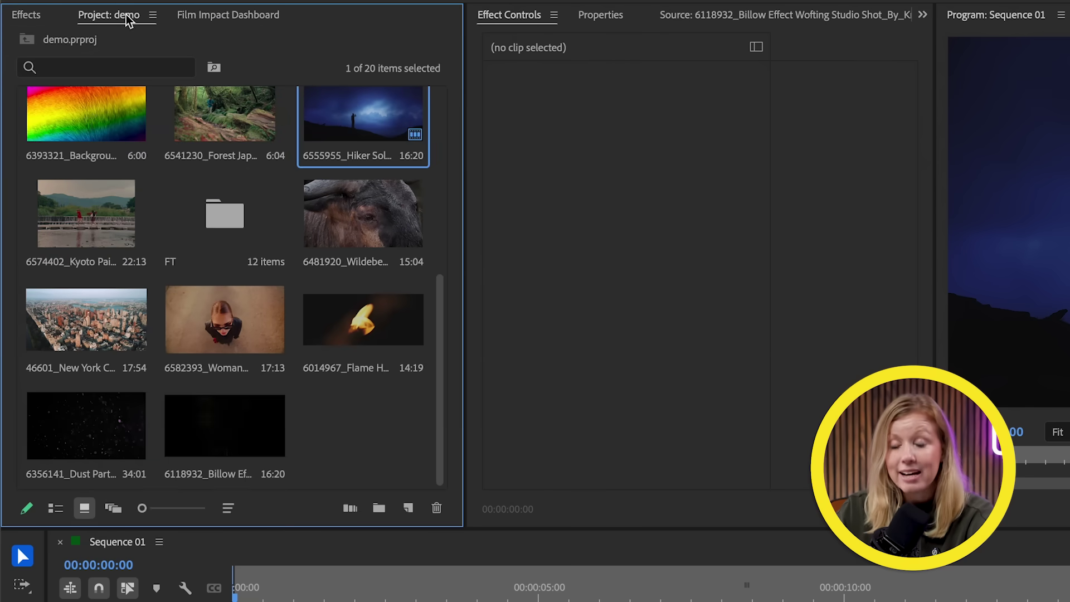
double_click(232, 461)
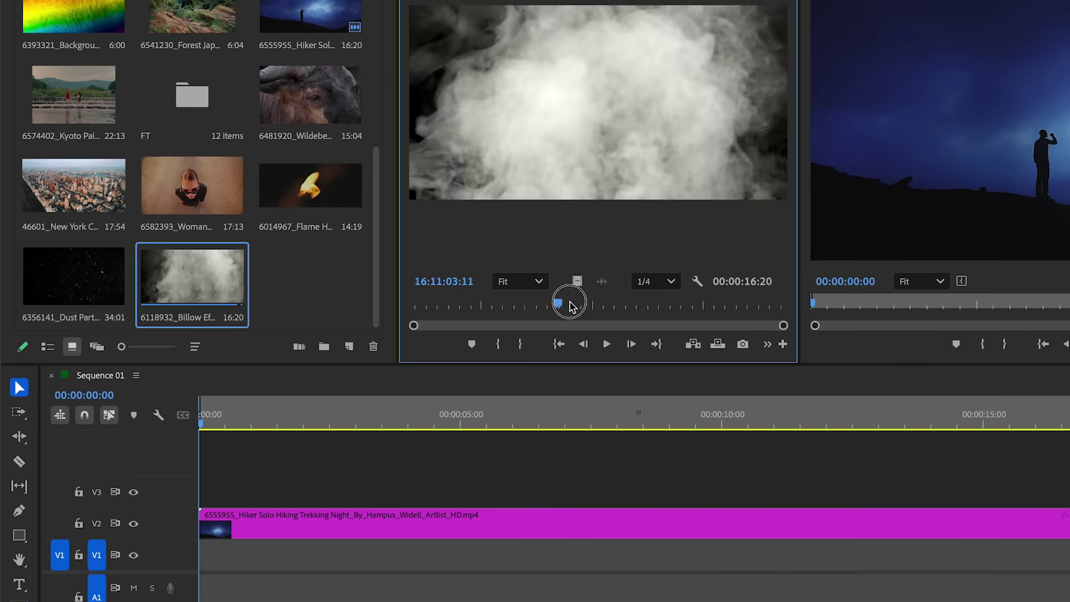
left_click_drag(661, 453, 721, 456)
left_click_drag(619, 304, 557, 301)
left_click_drag(508, 352, 195, 556)
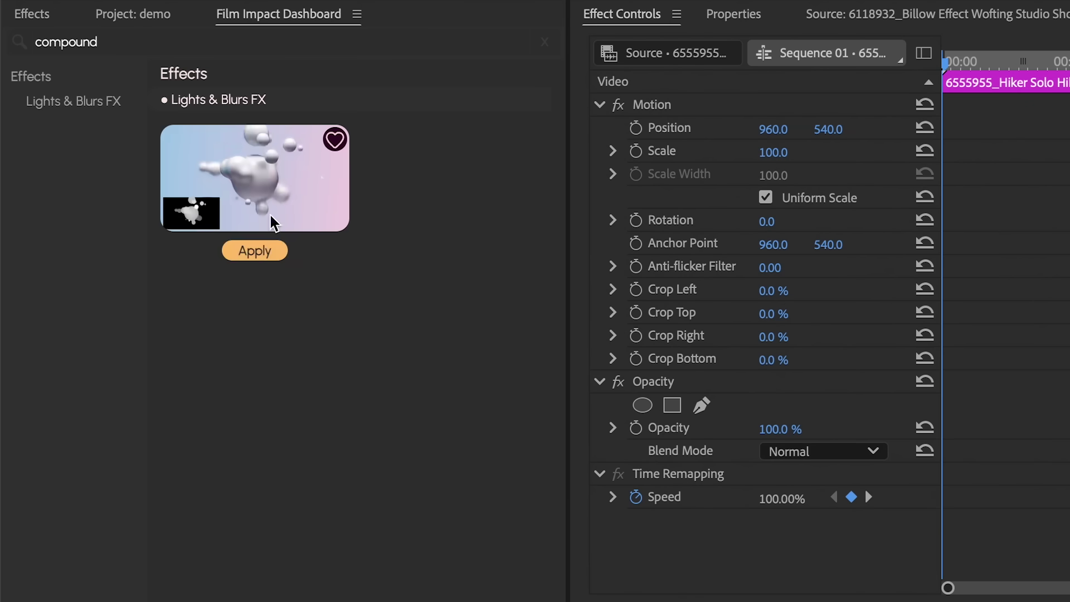
Apply Compound Blur FX to the hiker clip and choose Video 1 as its blur layer
left_click(256, 249)
left_click(514, 171)
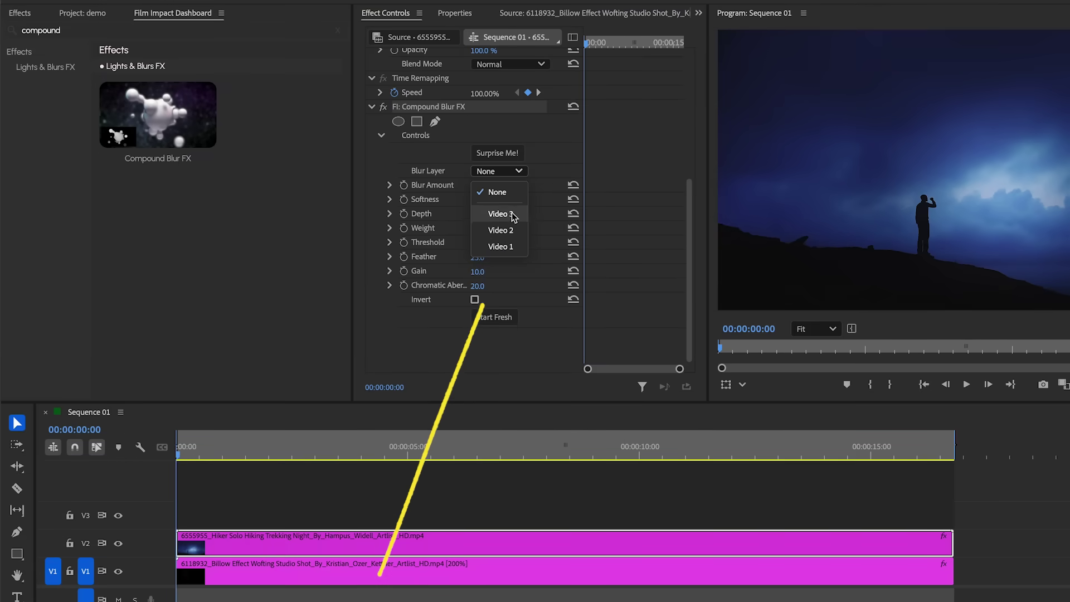
left_click(513, 247)
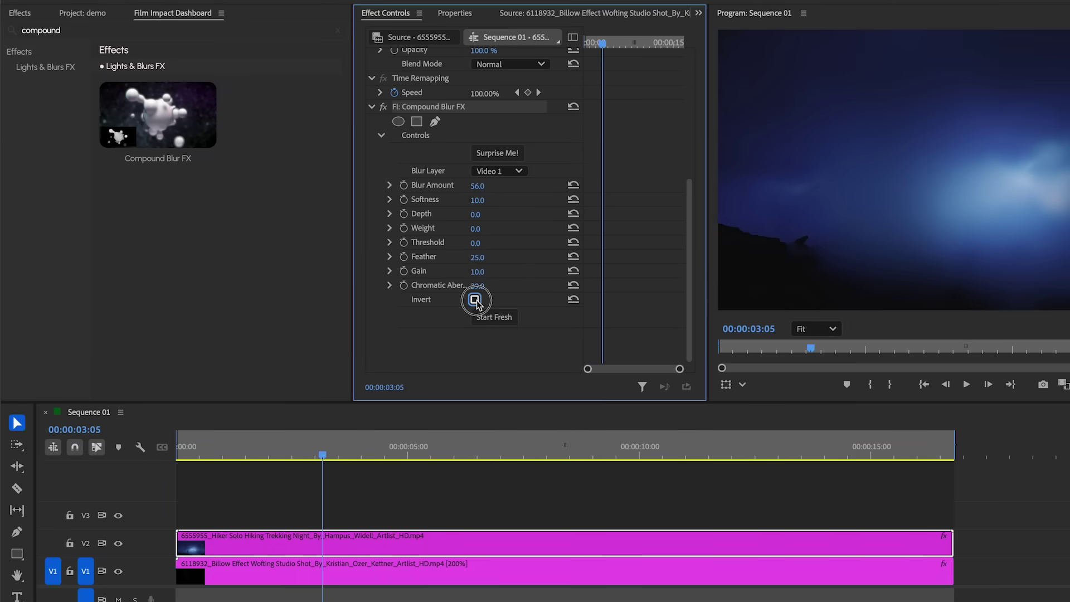
Invert the hiker clip's compound blur, set the blur amount to 30, adjust the chromatic aberration, and play the result
left_click(475, 300)
left_click_drag(477, 186, 462, 185)
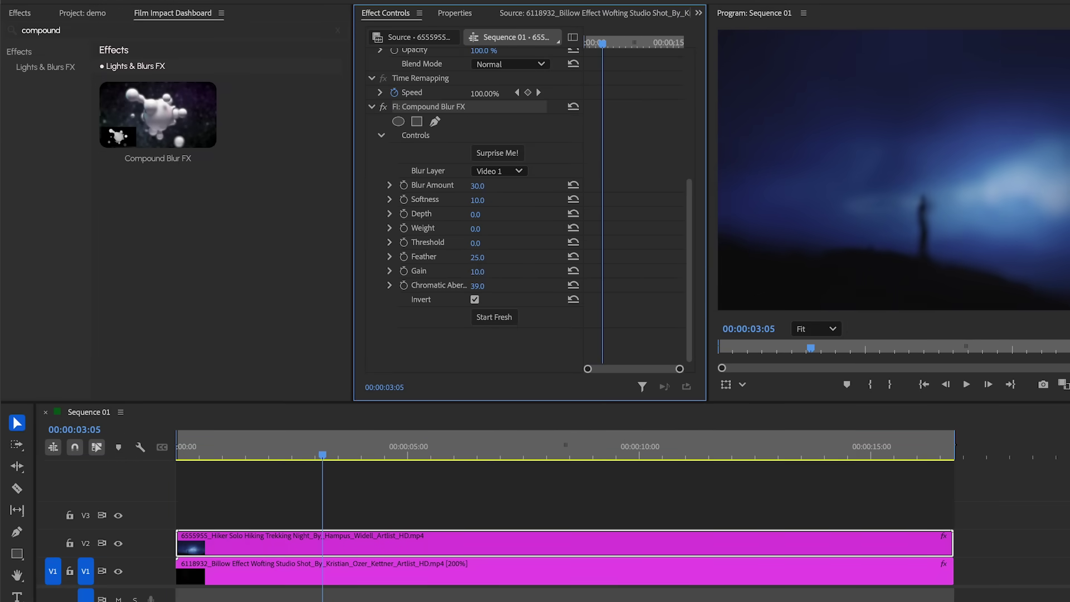
left_click_drag(478, 285, 485, 287)
key("space")
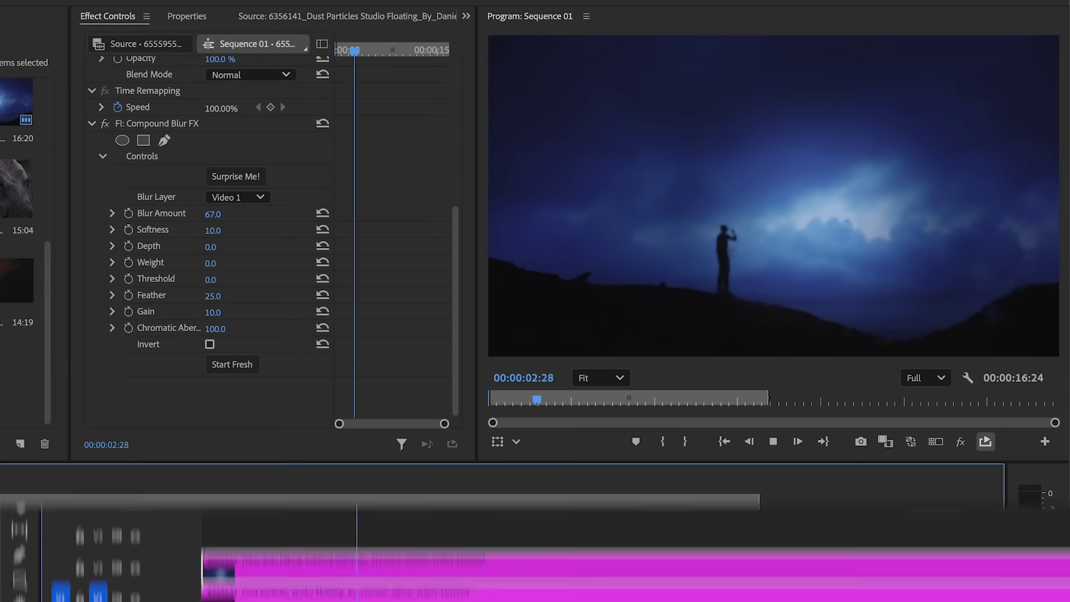
left_click(135, 524)
left_click(135, 524)
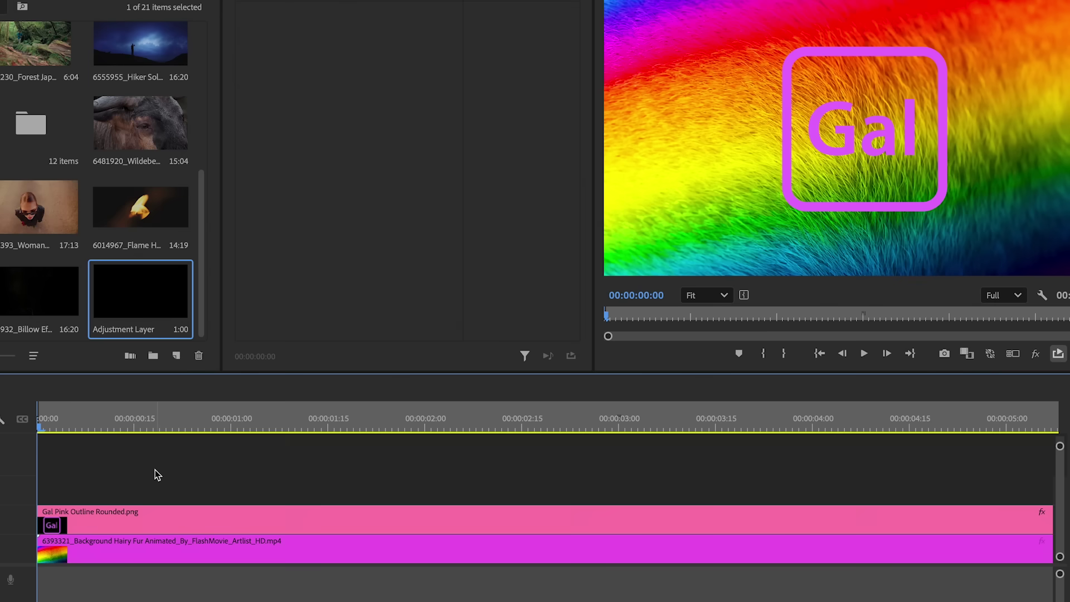
Move the pink outline logo PNG up to V3, place the adjustment layer beneath it on V2, and extend it along the fur clip
left_click(155, 527)
left_click(156, 556)
left_click(153, 519)
left_click_drag(162, 521, 172, 493)
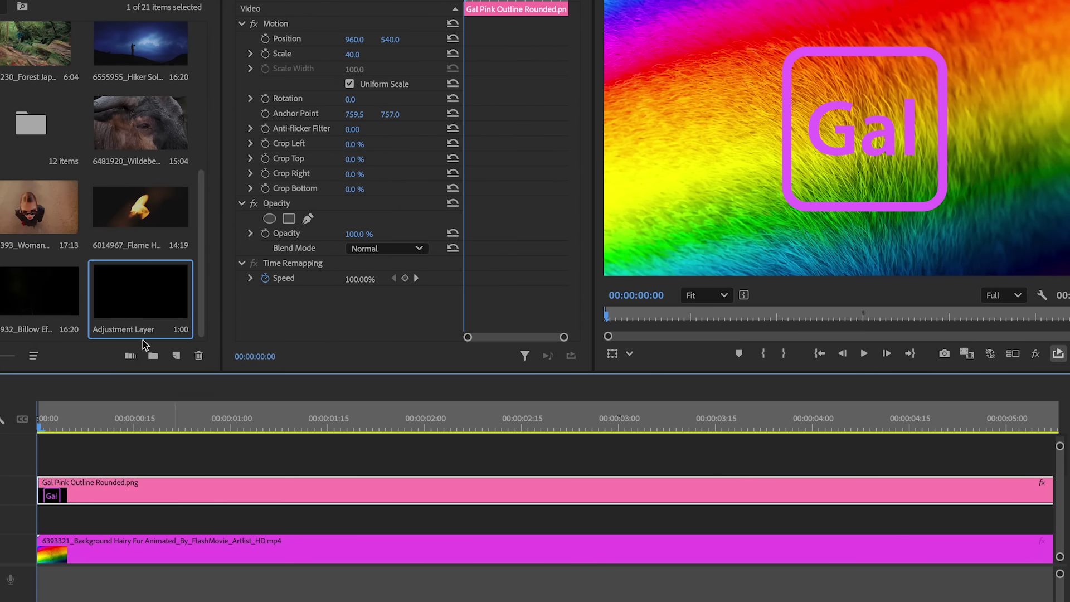
left_click_drag(130, 356, 39, 524)
left_click_drag(228, 520, 940, 520)
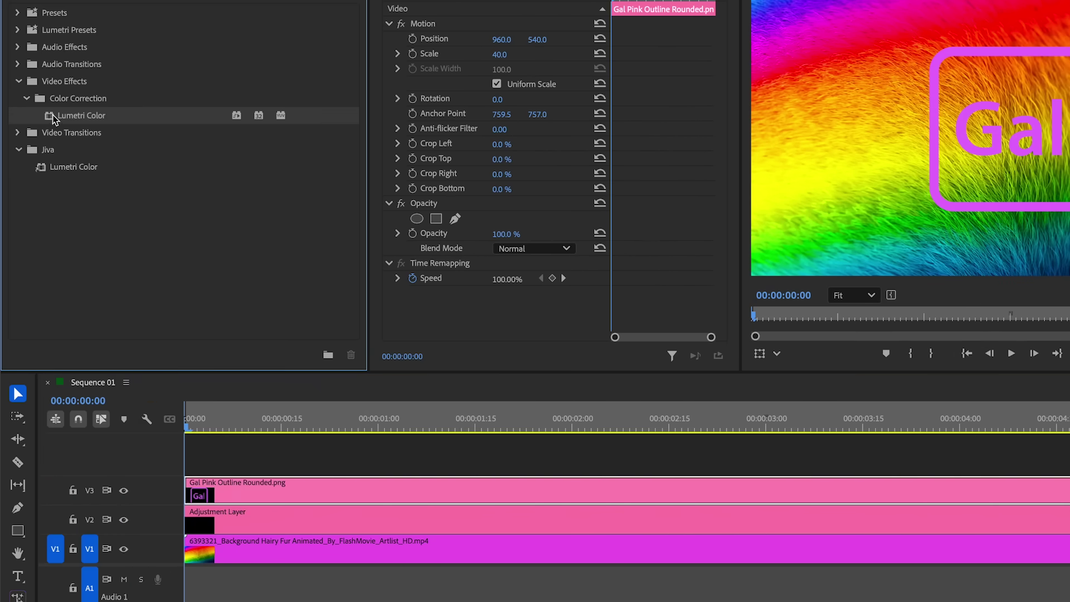
Apply Lumetri Color to the adjustment layer and set its saturation to 0
left_click_drag(204, 305, 256, 518)
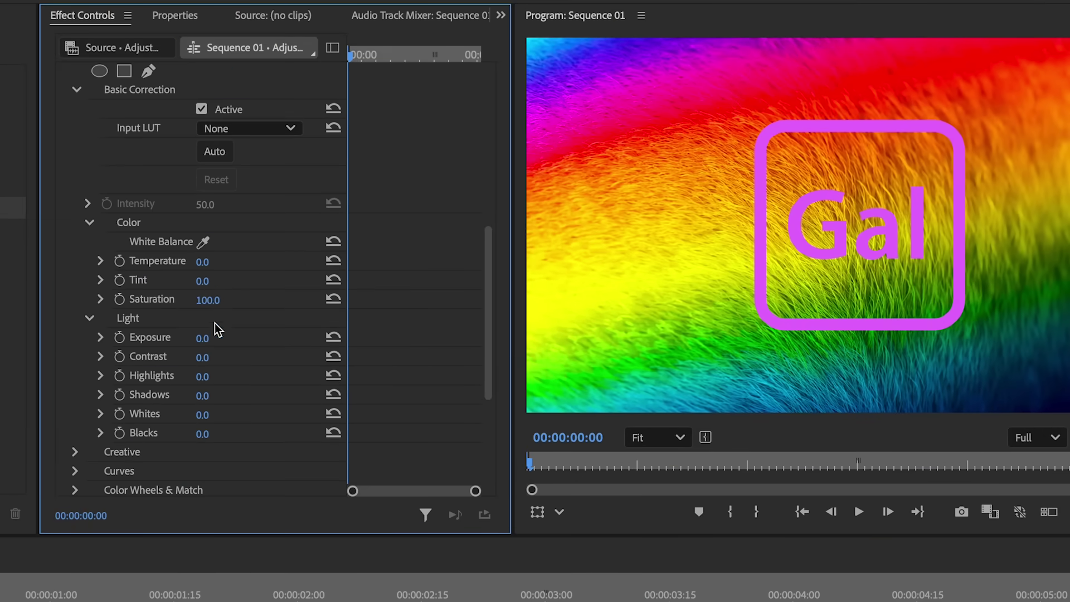
left_click_drag(208, 300, 139, 300)
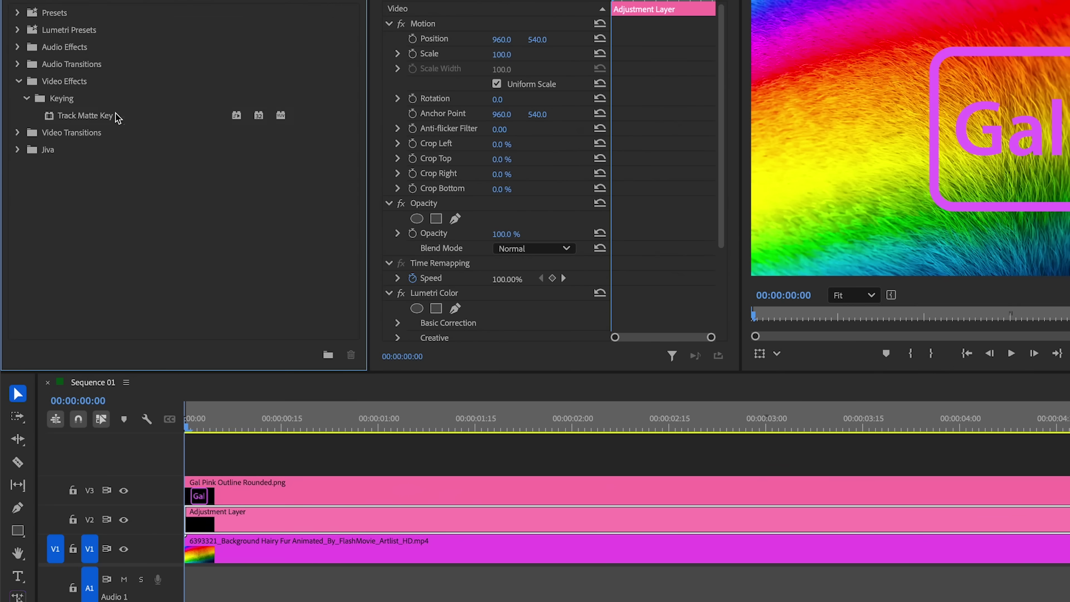
Apply Track Matte Key to the adjustment layer and choose Video 3 as its matte
left_click(301, 507)
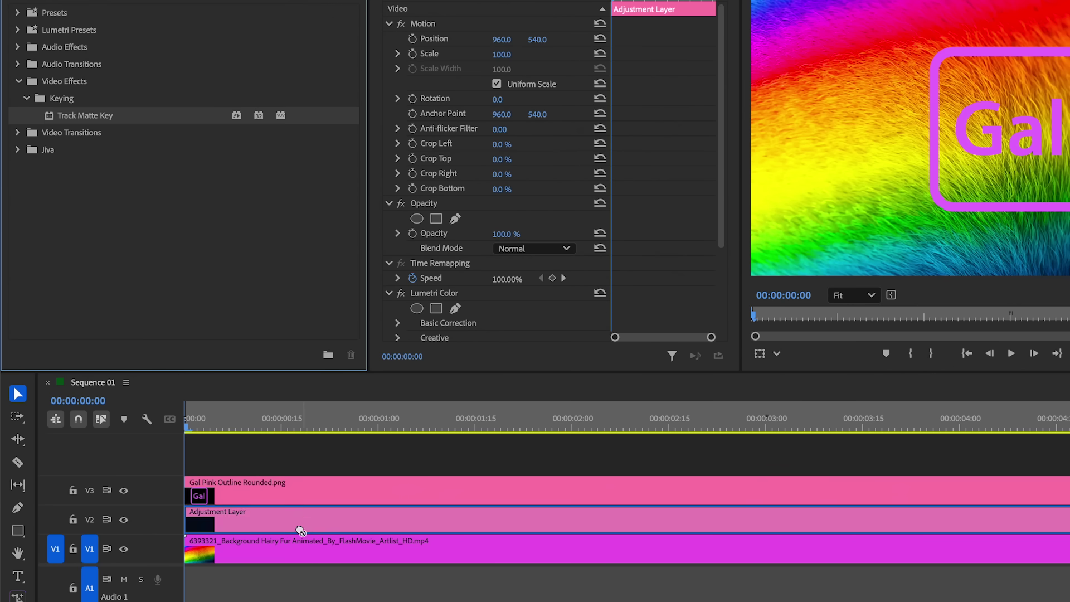
left_click_drag(85, 115, 301, 532)
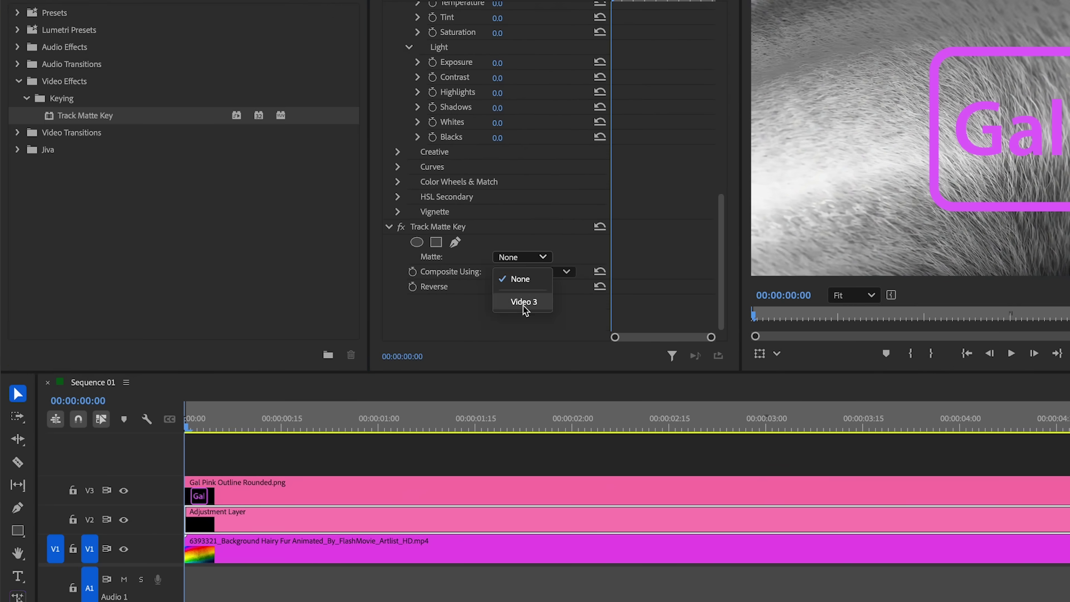
left_click(524, 301)
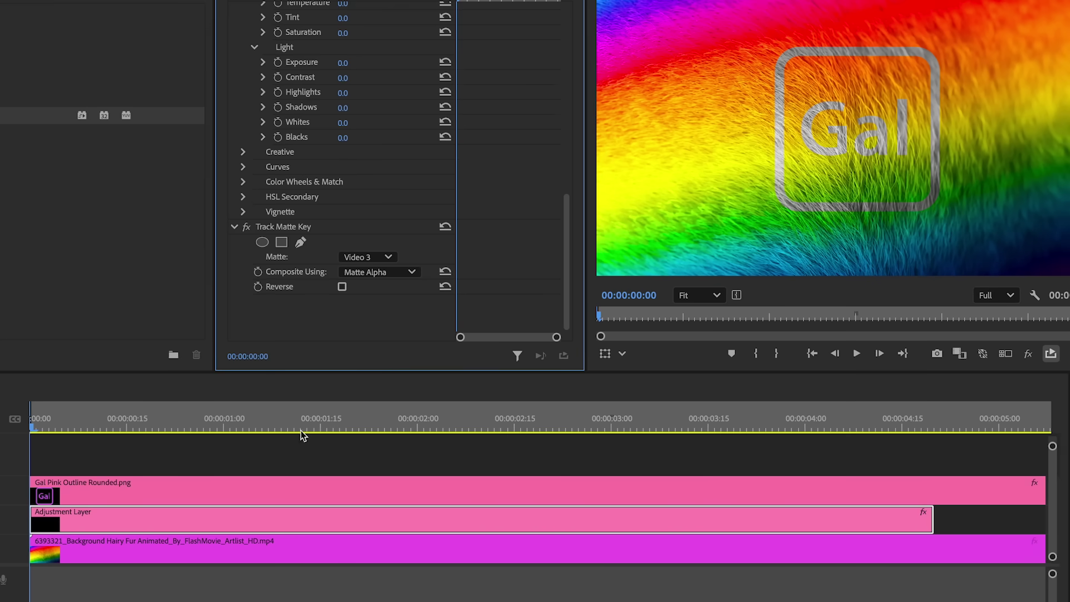
left_click(269, 493)
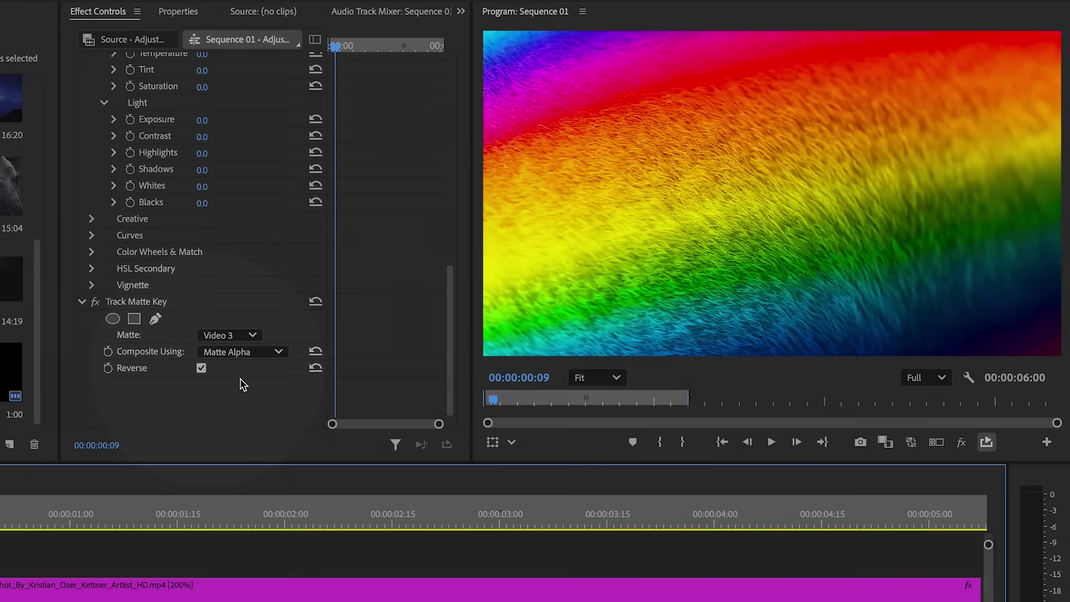
Set the adjustment layer's Track Matte Key to composite using Matte Luma with Reverse enabled
left_click(233, 354)
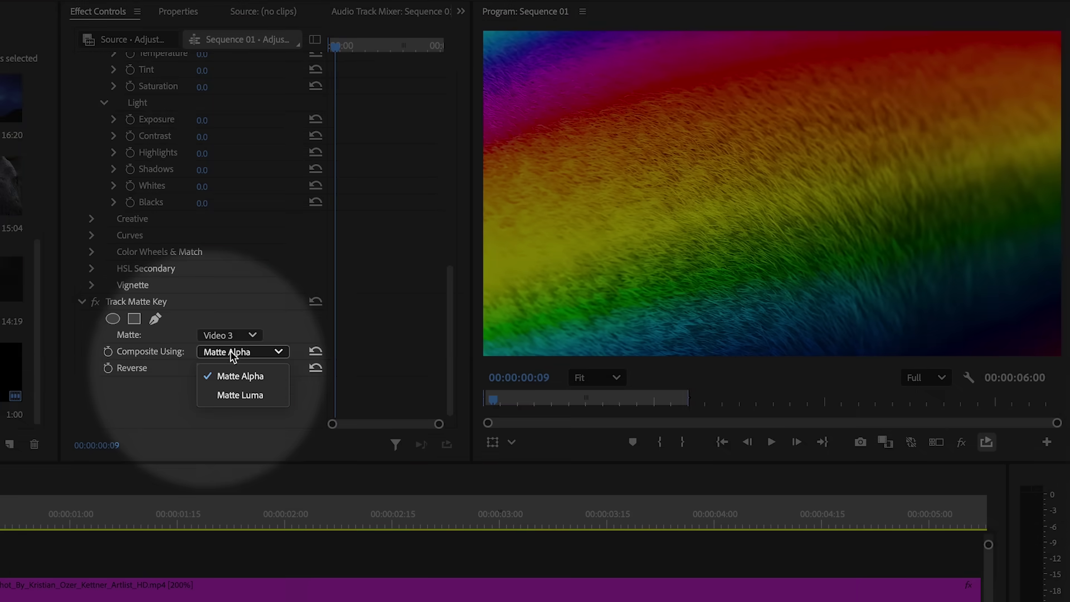
left_click(231, 395)
left_click(201, 368)
Preview the 6118932_Billow Effect smoke clip from the project and play the sequence to check the luma matte reveal
left_click_drag(279, 521, 270, 557)
double_click(0, 372)
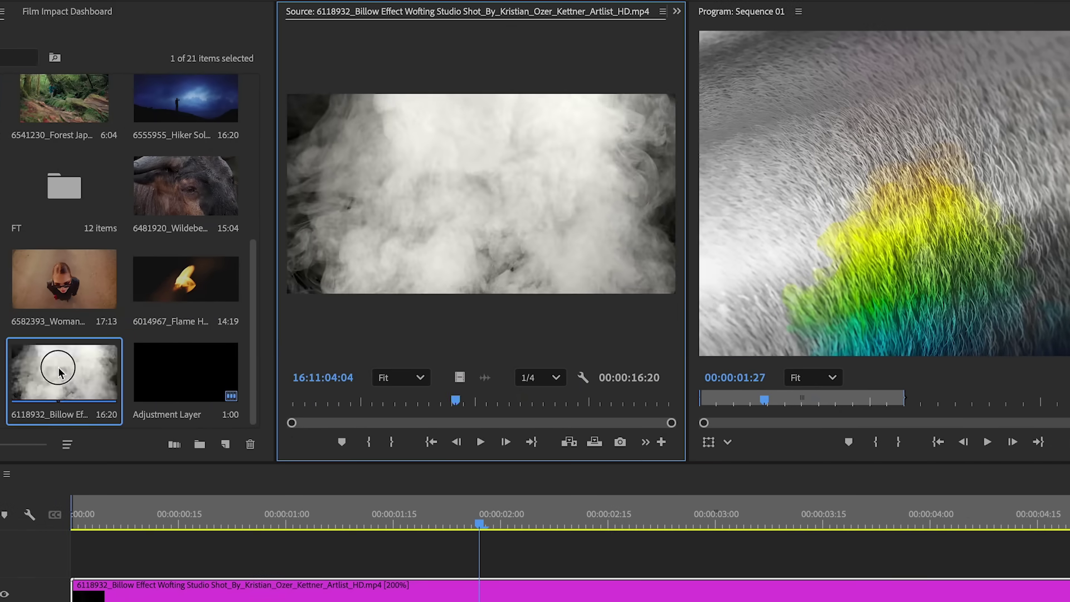
left_click_drag(456, 398, 401, 399)
left_click_drag(420, 520, 242, 526)
key("space")
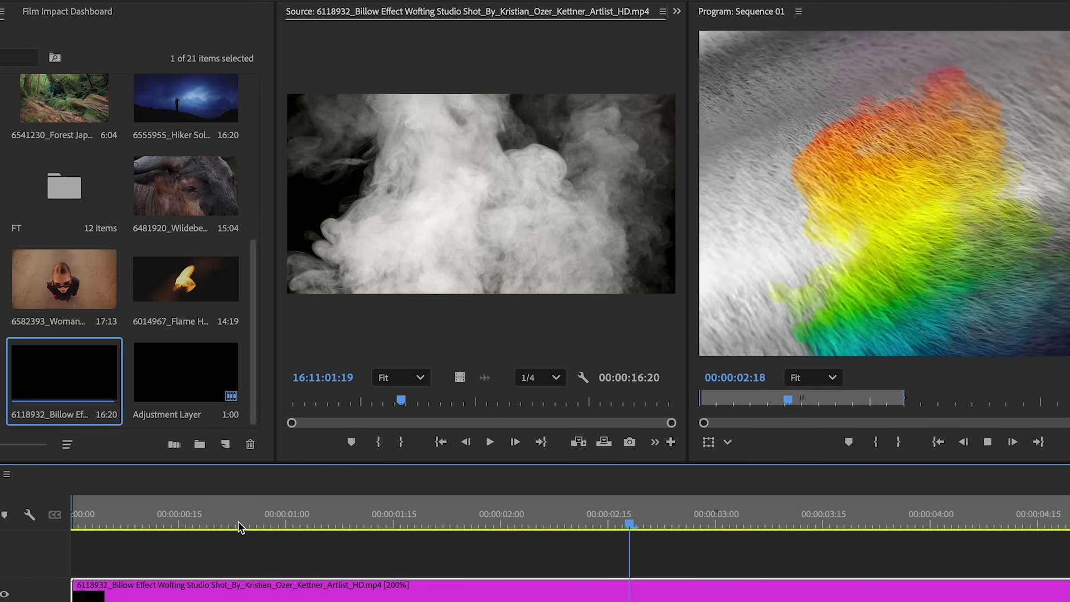
Replace the smoke clip on V3 with a wide ellipse drawn in the middle of the fur frame at 00:00:01:19
left_click(424, 520)
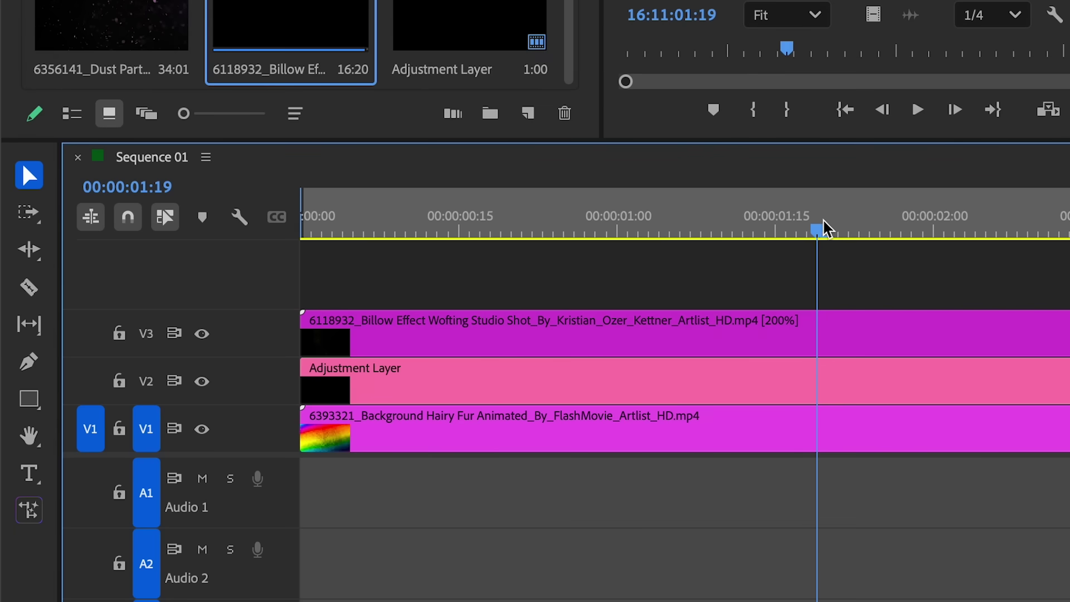
left_click(834, 327)
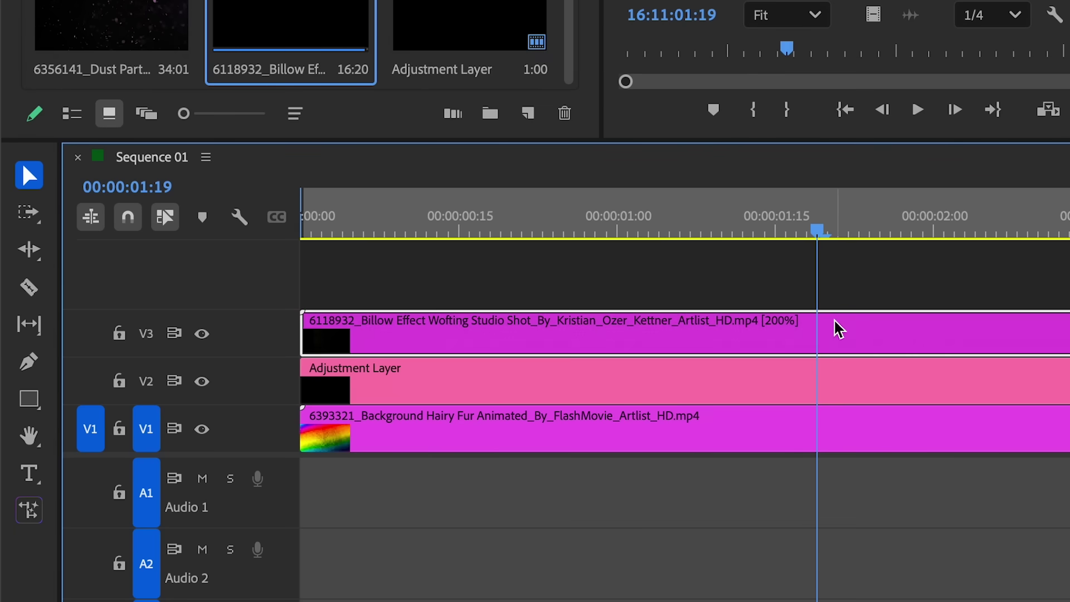
key("Delete")
left_click(34, 399)
left_click(97, 424)
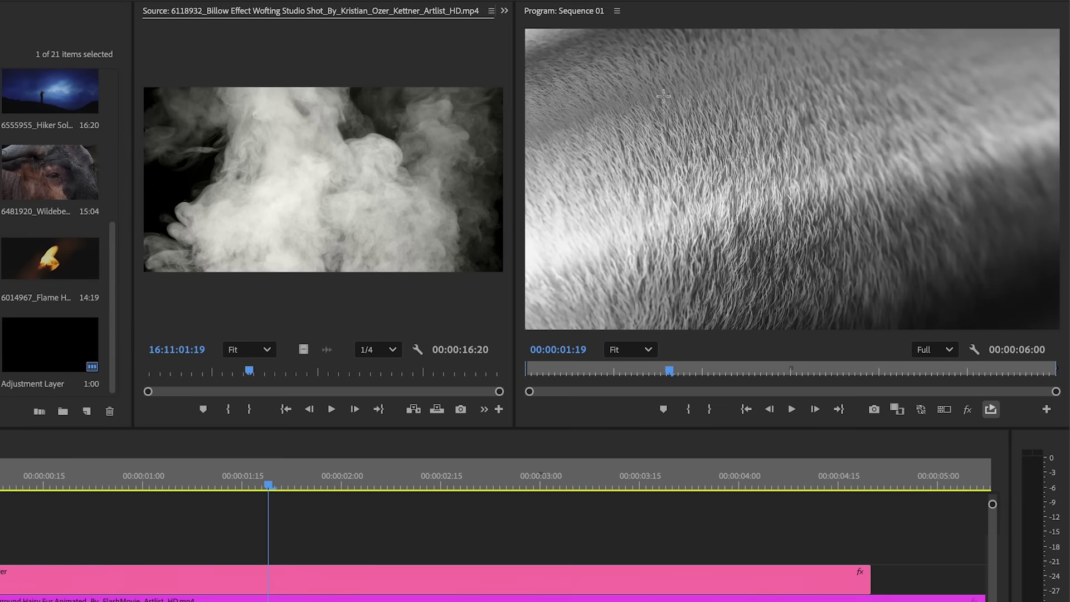
left_click_drag(663, 96, 897, 249)
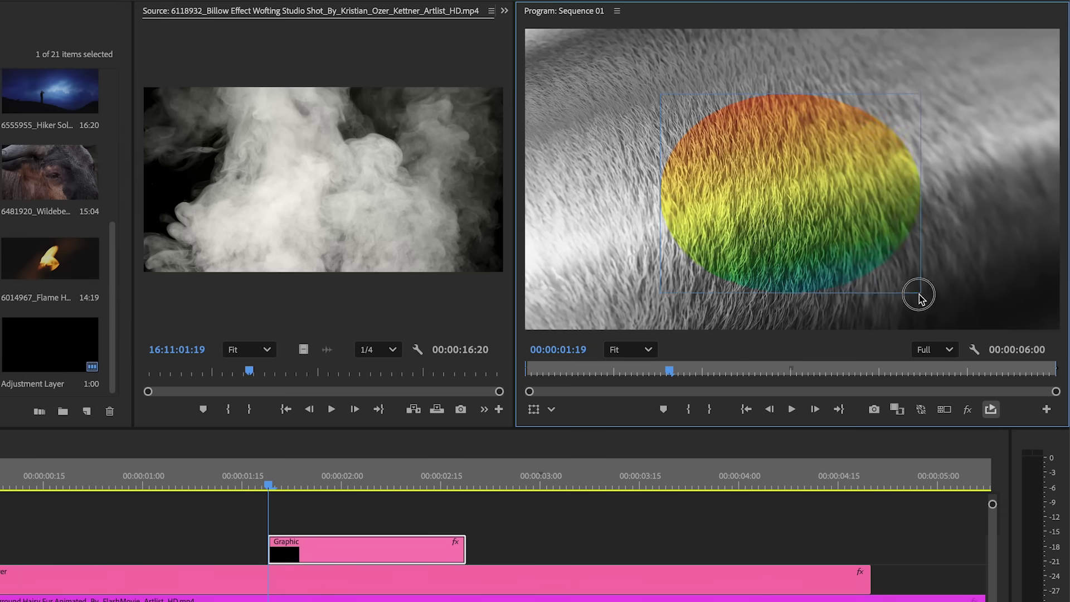
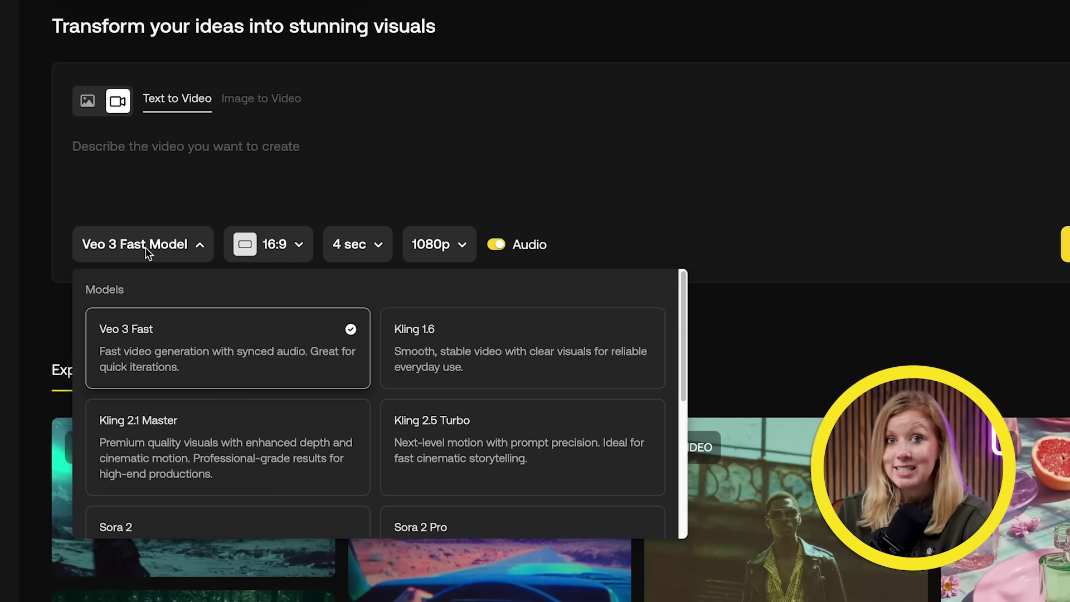
In Artlist, choose the Veo 3.1 Fast model and generate a video from a prompt about a cat saying "it's meow time"
scroll(429, 451, "down", 3)
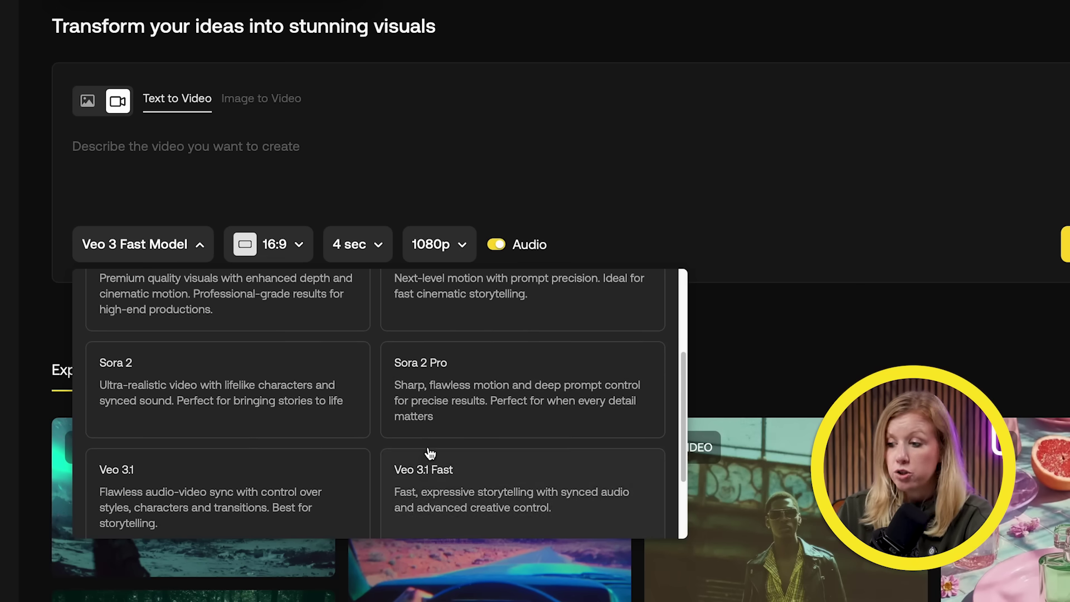
scroll(444, 447, "down", 1)
left_click(436, 446)
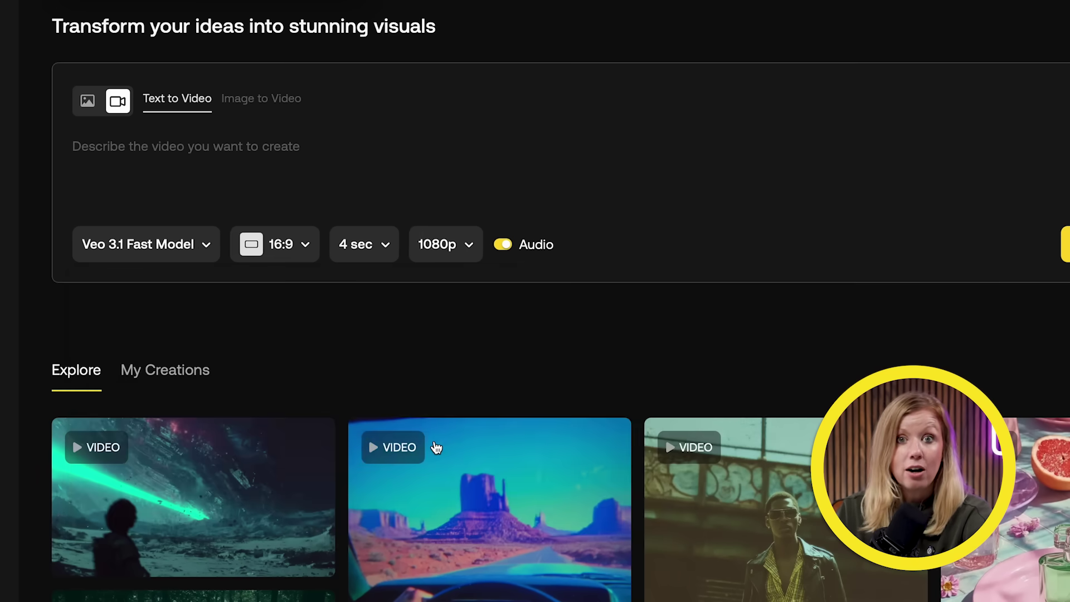
type("cat")
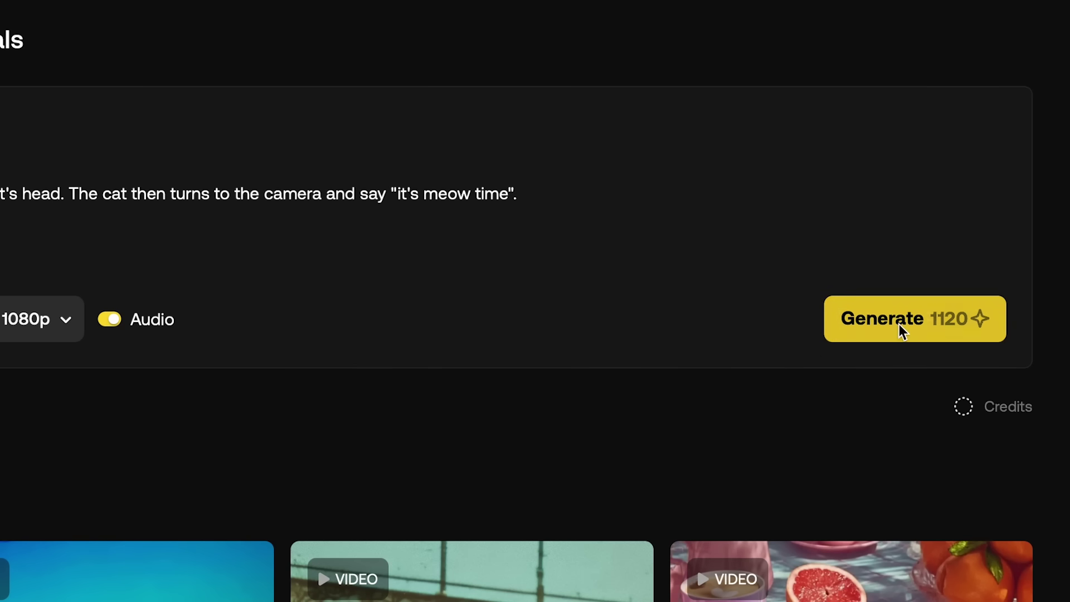
left_click(898, 325)
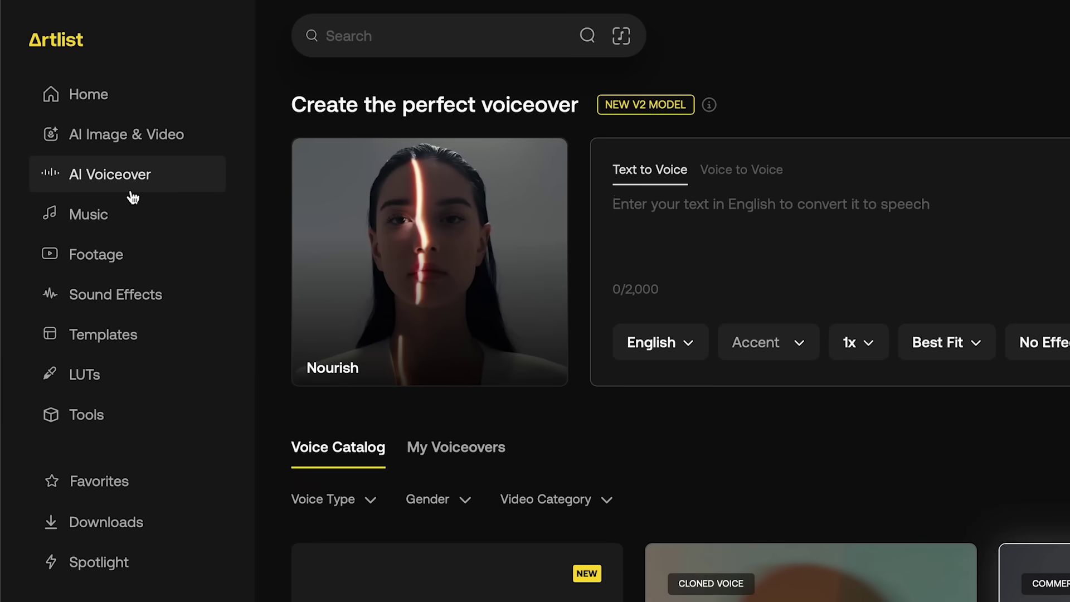
Browse the AI voiceover catalog and select the cloned voice beside the Nourish voice
scroll(684, 433, "down", 5)
scroll(684, 434, "up", 5)
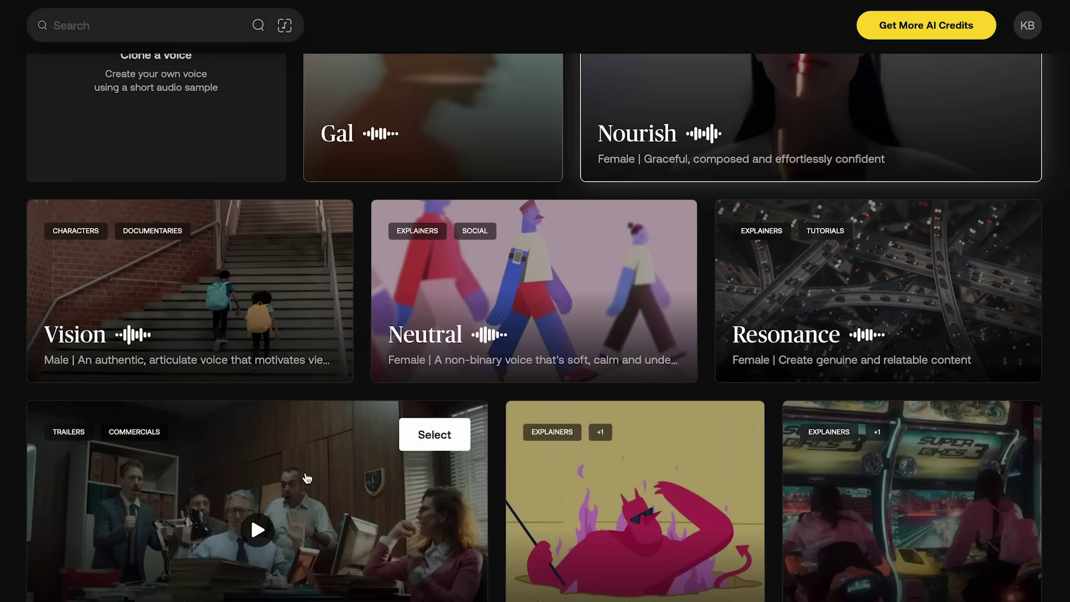
scroll(446, 424, "down", 3)
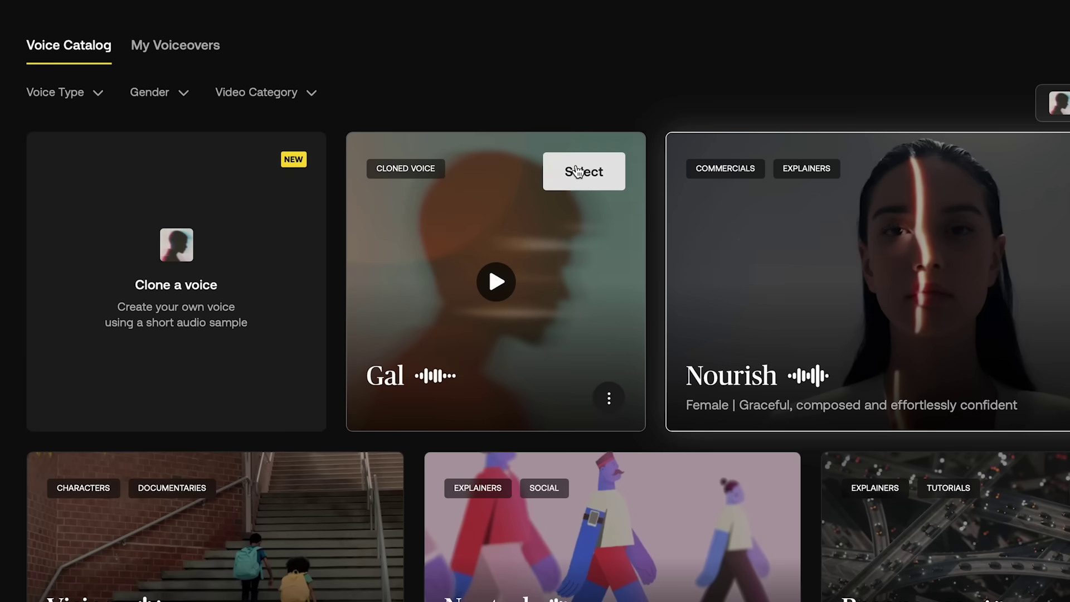
left_click(577, 172)
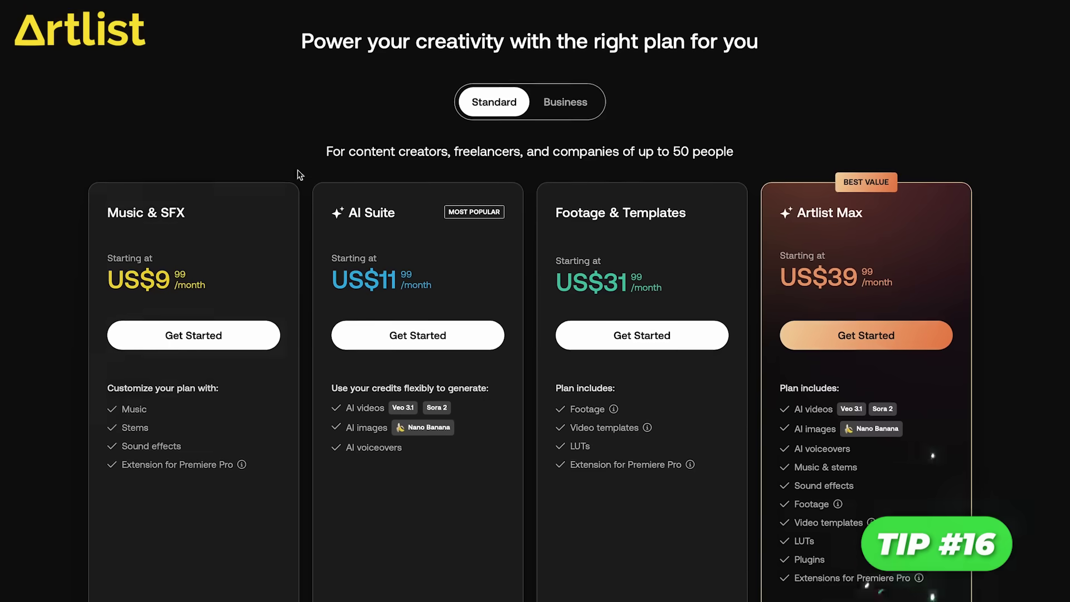
scroll(299, 175, "down", 1)
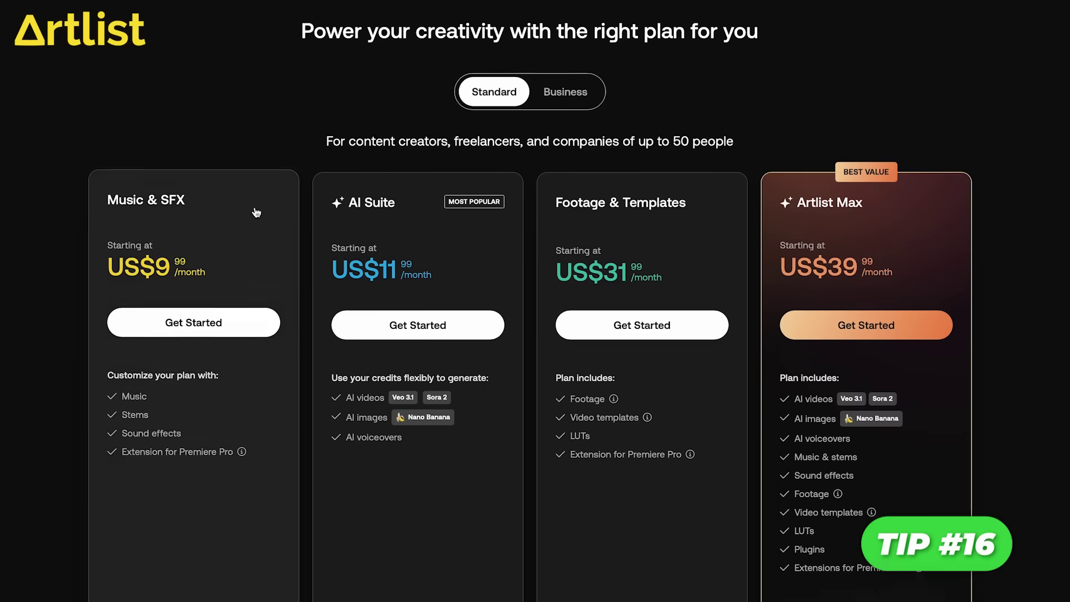
scroll(389, 204, "down", 1)
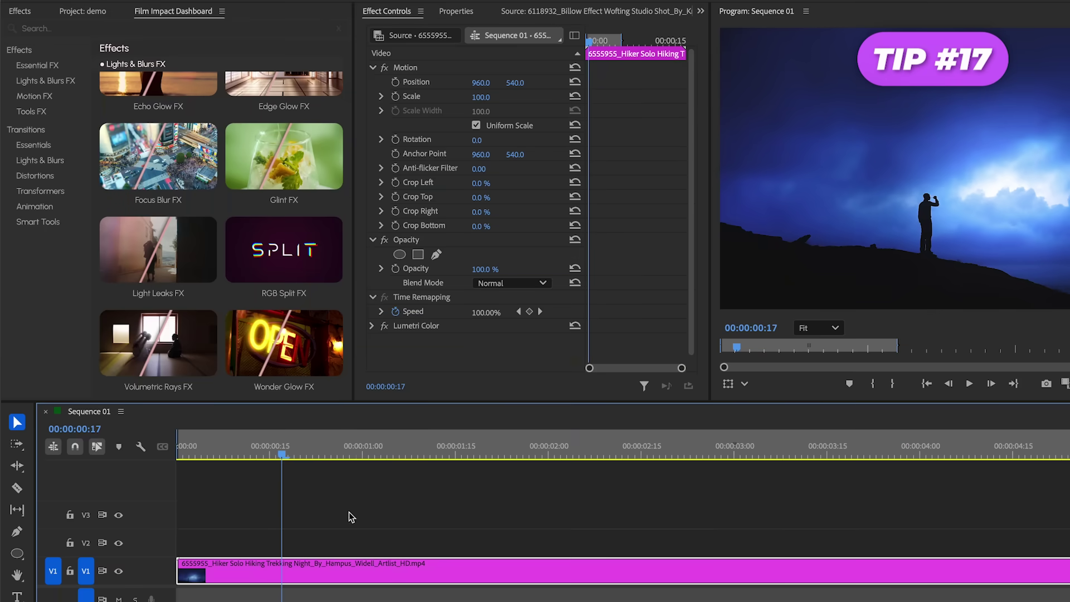
Switch to Premiere Pro and apply Volumetric Rays FX to the 6555955_Hiker Solo clip from the effects dashboard
mouse_move(184, 348)
left_click(159, 389)
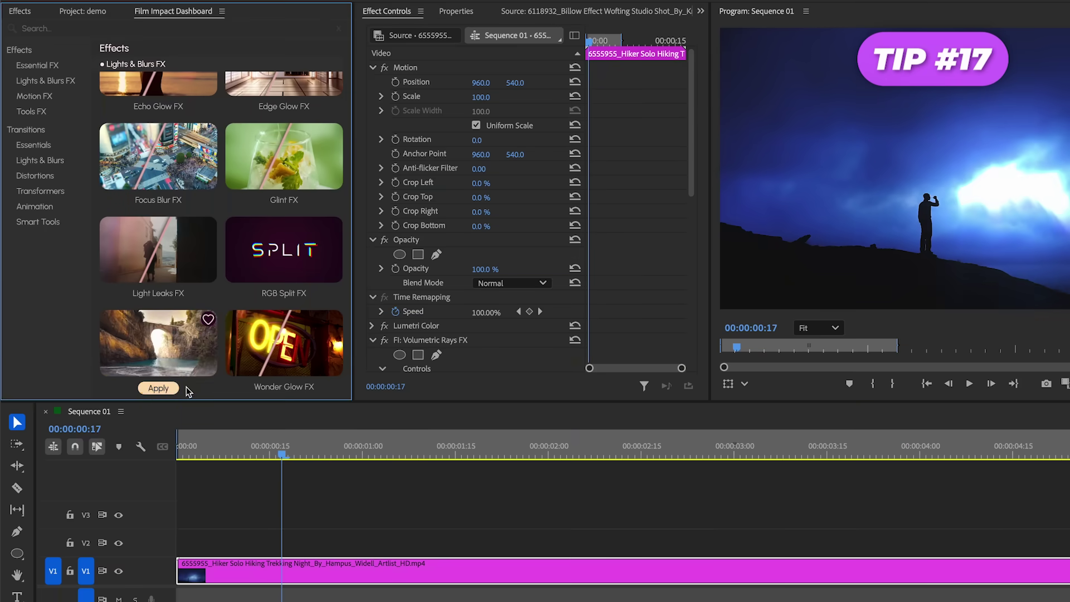
scroll(284, 344, "down", 5)
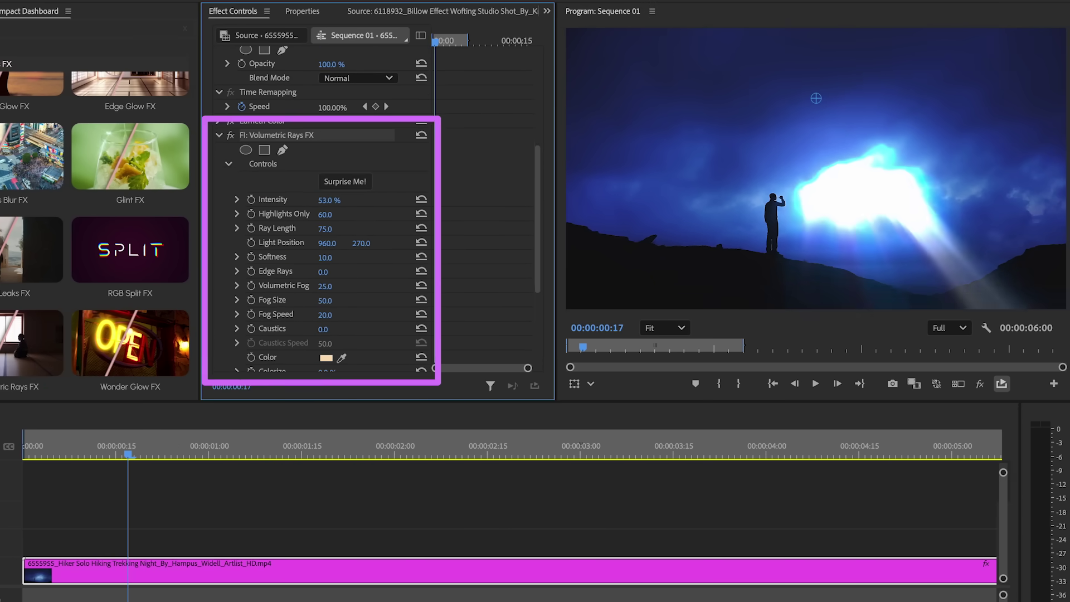
Set the volumetric rays' intensity to 79 % and Highlights Only to 2, and randomize all settings of the effect
left_click_drag(328, 200, 303, 200)
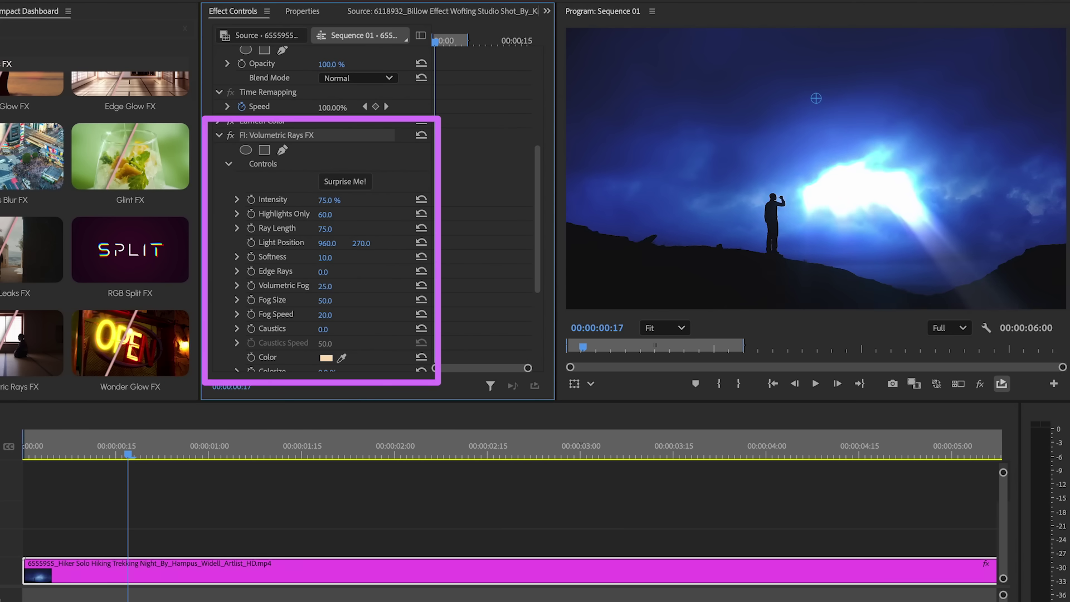
left_click_drag(330, 200, 312, 214)
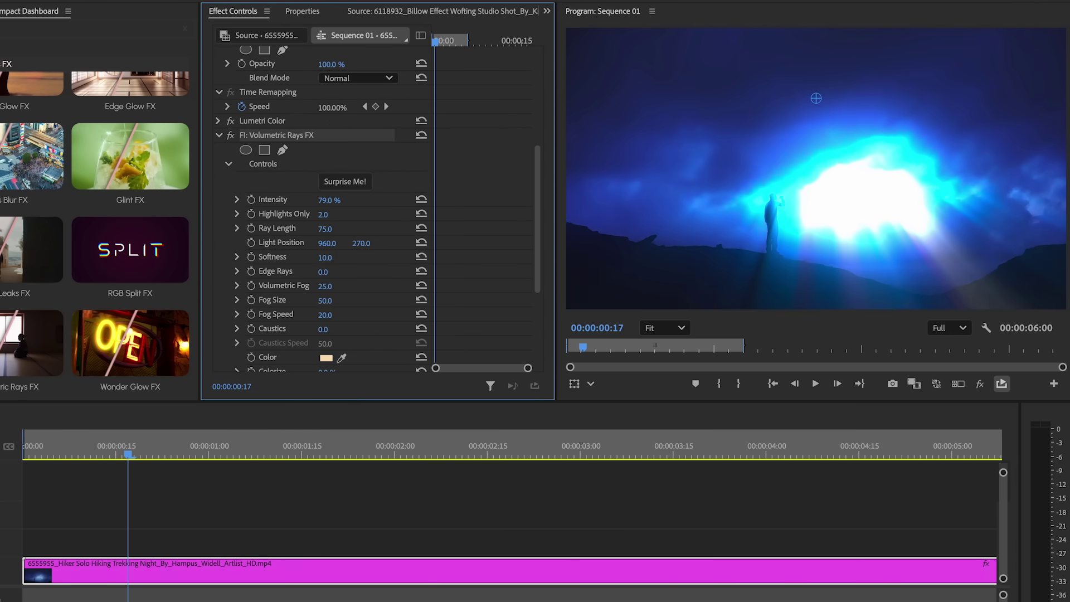
left_click(329, 181)
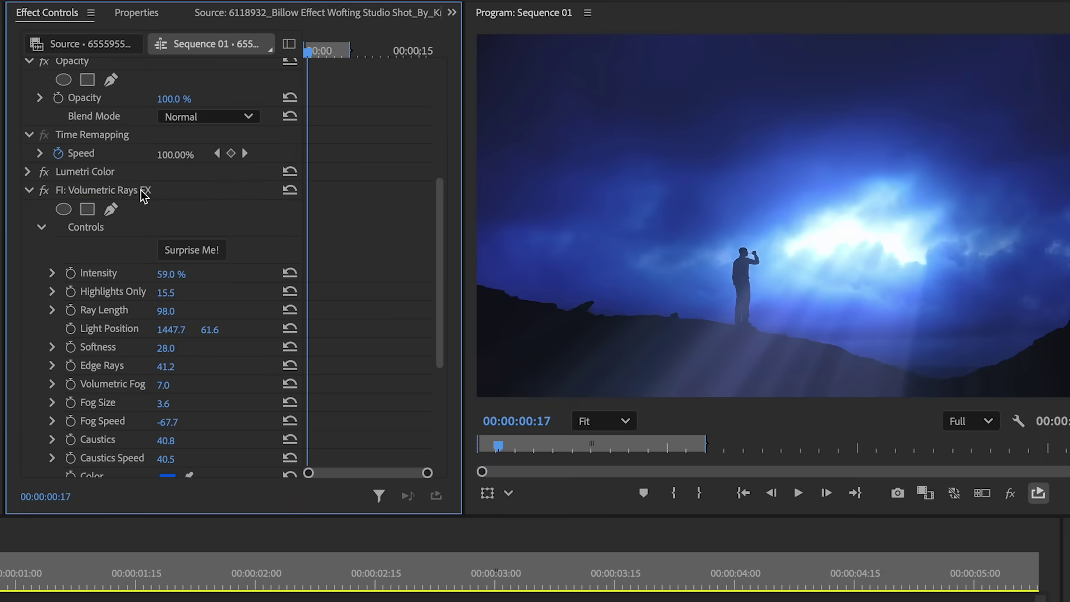
Drag the volumetric rays' light position around the frame and leave it in the sky above and to the right of the hiker
left_click(962, 56)
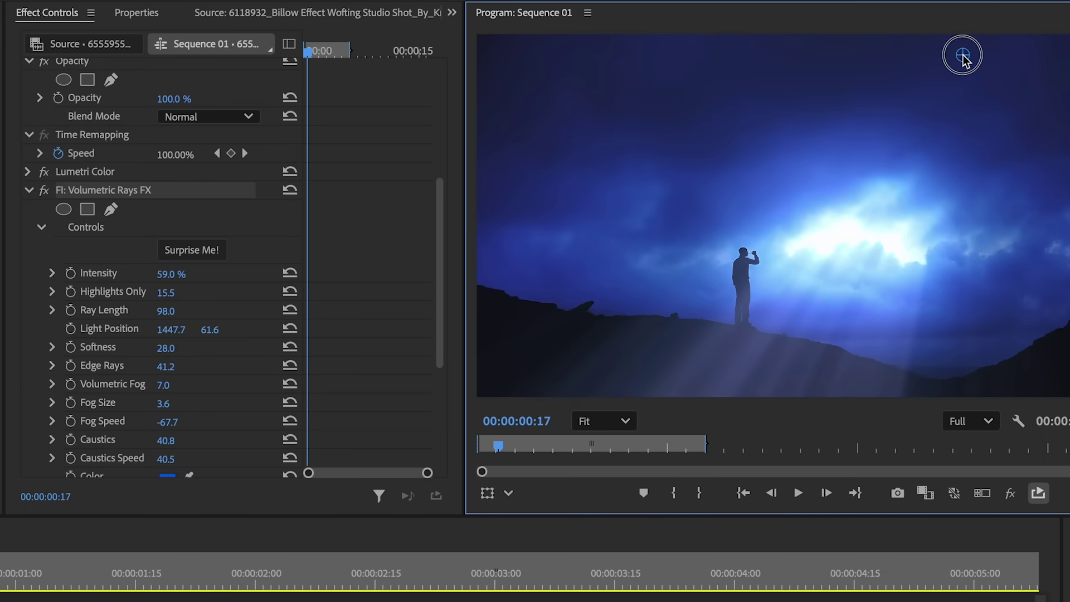
left_click_drag(952, 136, 947, 201)
left_click_drag(795, 155, 841, 238)
left_click_drag(826, 372, 963, 363)
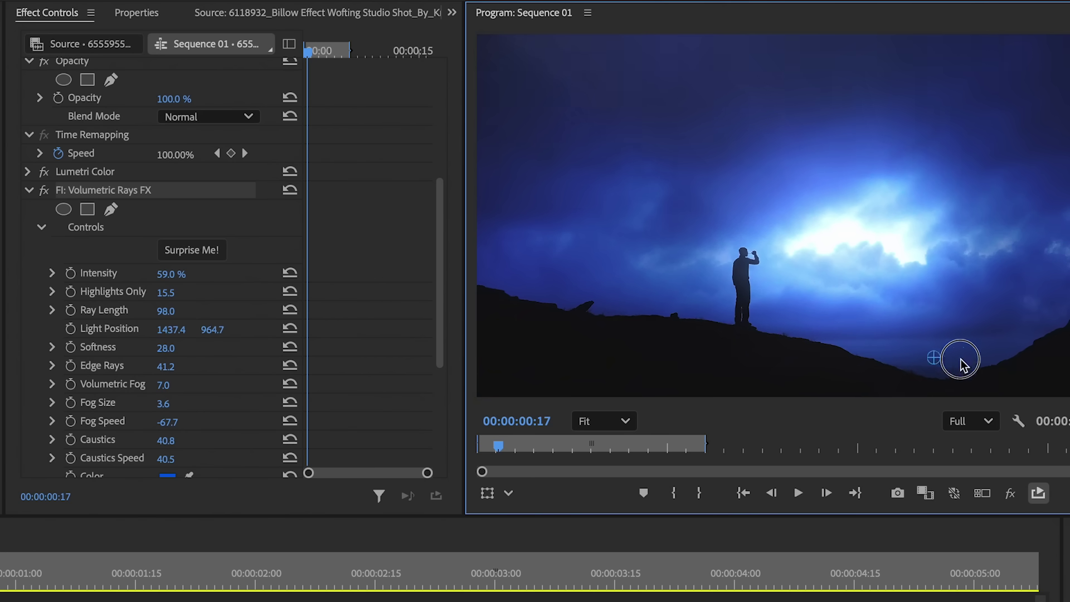
left_click_drag(1054, 366, 665, 338)
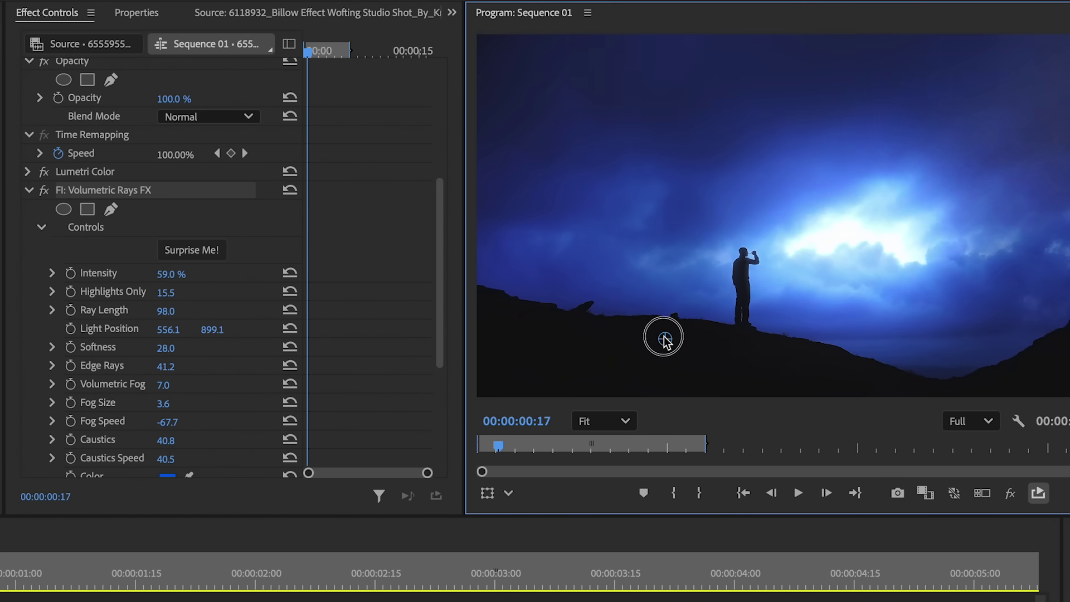
left_click_drag(839, 349, 940, 289)
left_click_drag(981, 177, 950, 134)
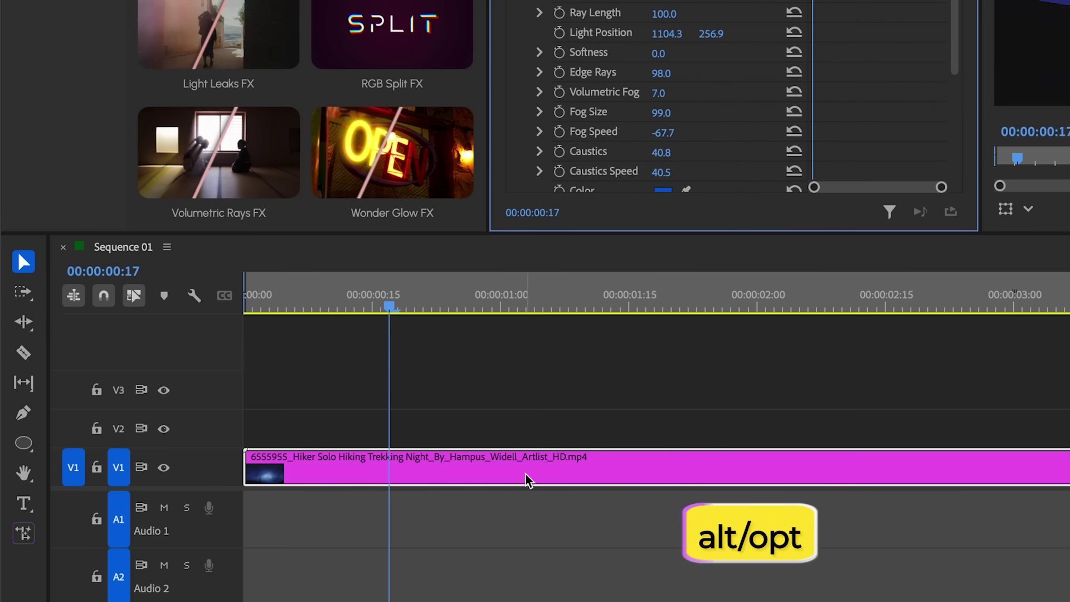
Duplicate the Hiker Solo clip from V1 onto V2, remove Volumetric Rays FX from the V1 clip, and select the V2 copy
left_click_drag(524, 456, 517, 420)
left_click(597, 149)
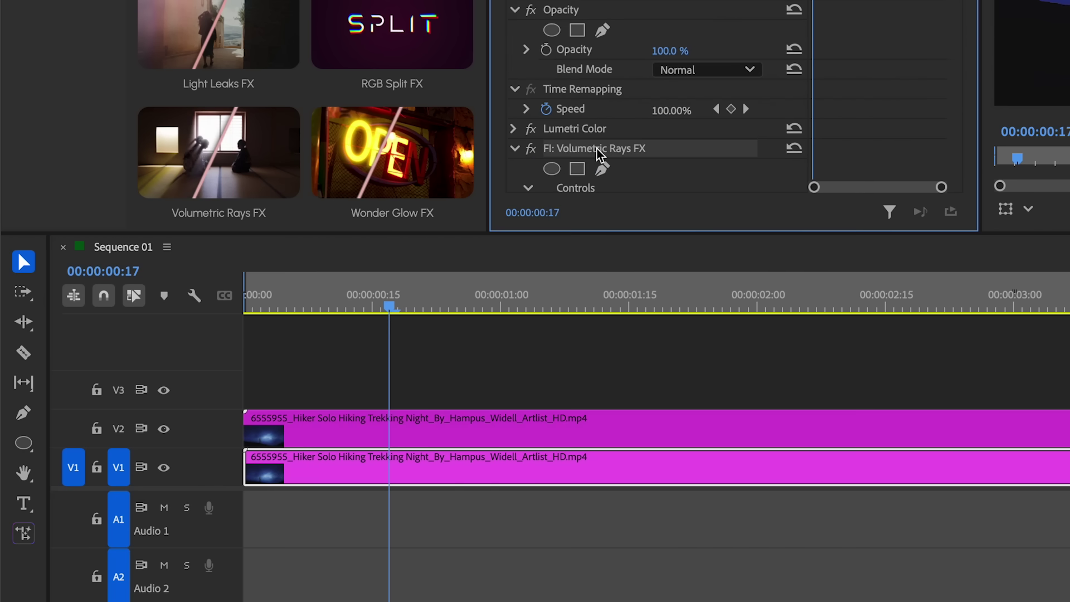
key("Delete")
left_click(571, 419)
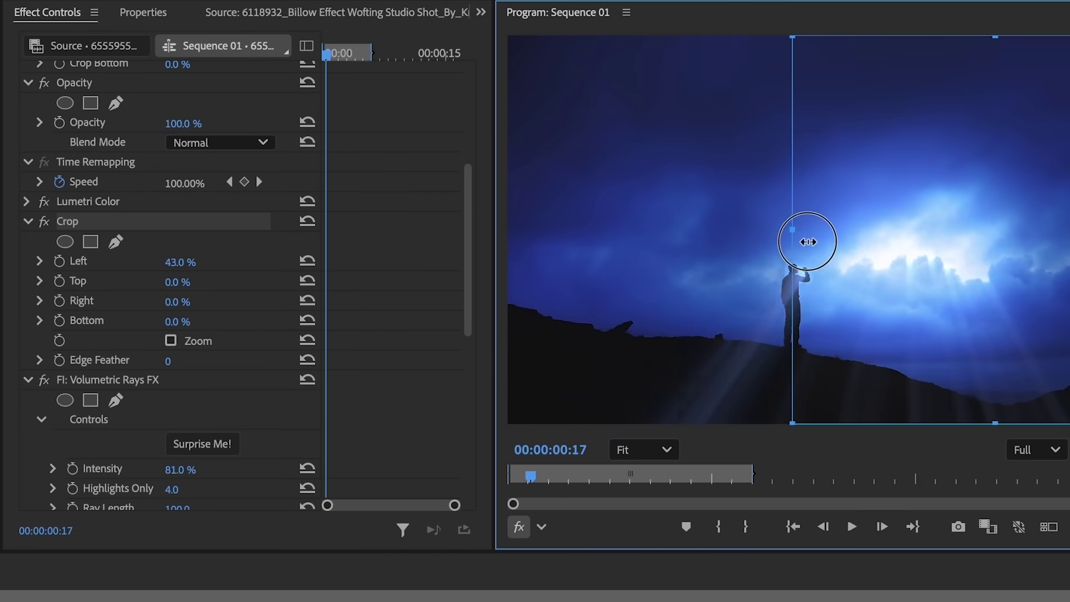
Crop 44.1 % off the left of the V2 hiker clip and set the crop's Edge Feather to 17
left_click_drag(808, 241, 931, 232)
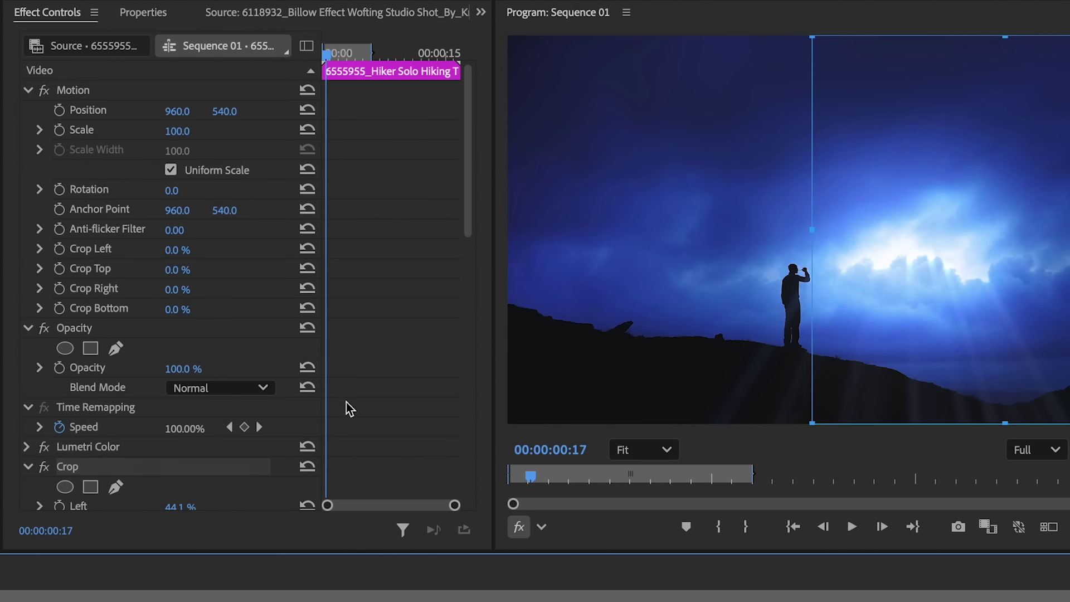
scroll(346, 406, "down", 5)
scroll(349, 409, "down", 5)
left_click(271, 418)
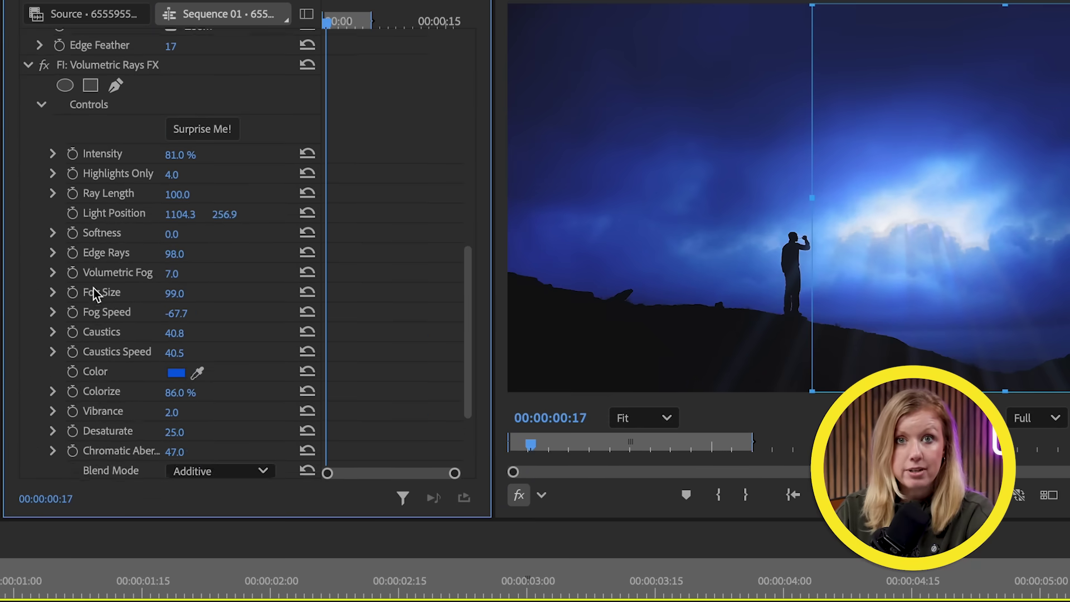
Try the Linear Dodge (Add) blend mode on the V2 hiker clip, and set its blend mode to Screen
scroll(95, 291, "up", 6)
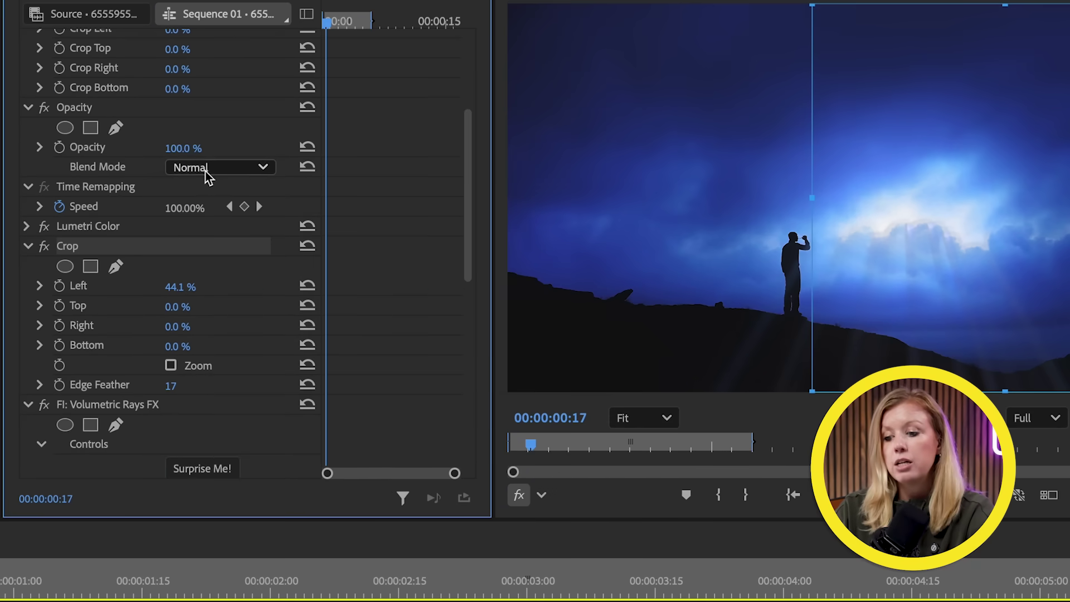
left_click(206, 176)
left_click(244, 437)
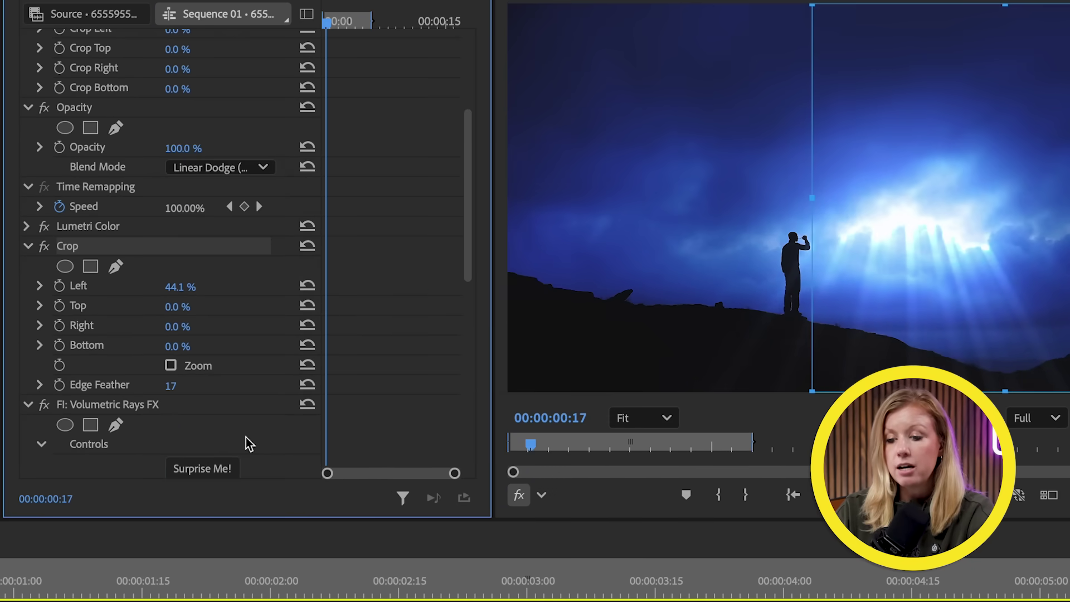
left_click(211, 169)
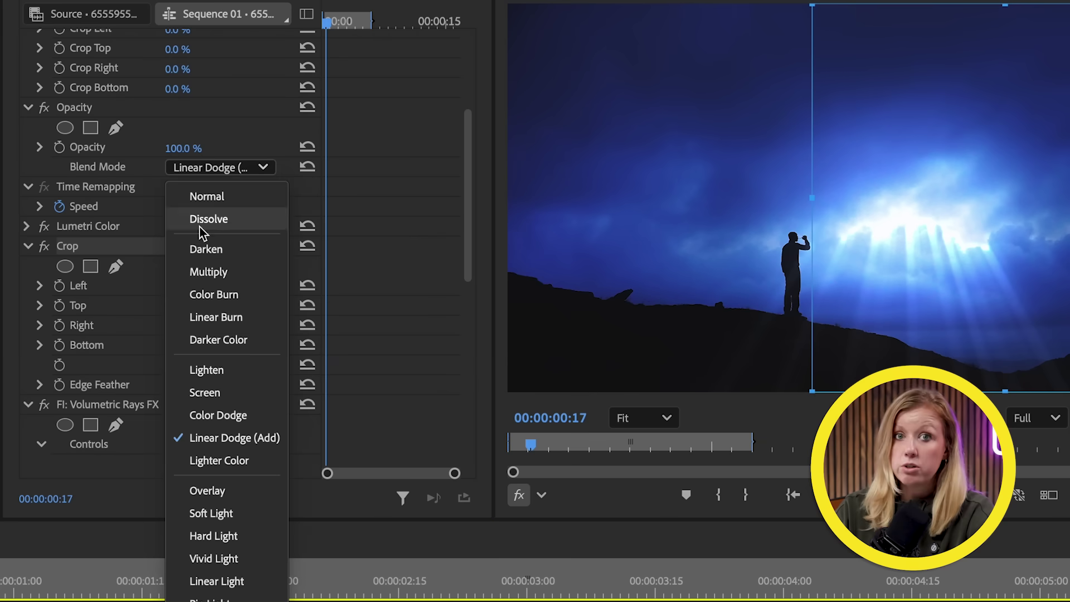
left_click(205, 393)
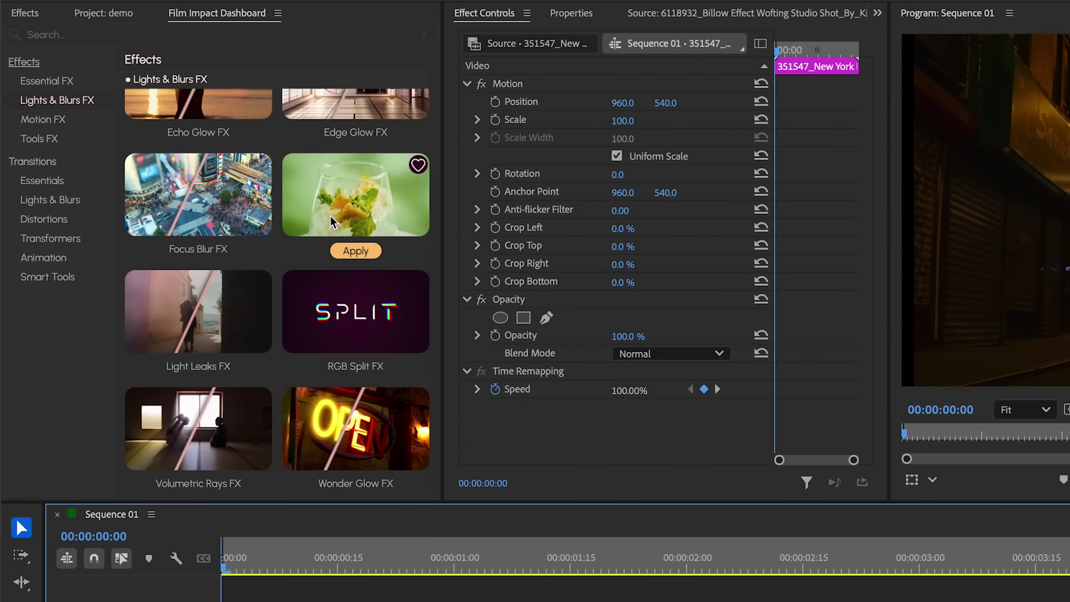
Apply the glint effect to the New York street clip, with Shape at -1.0 and a pink color with a hue of 343°
left_click(353, 249)
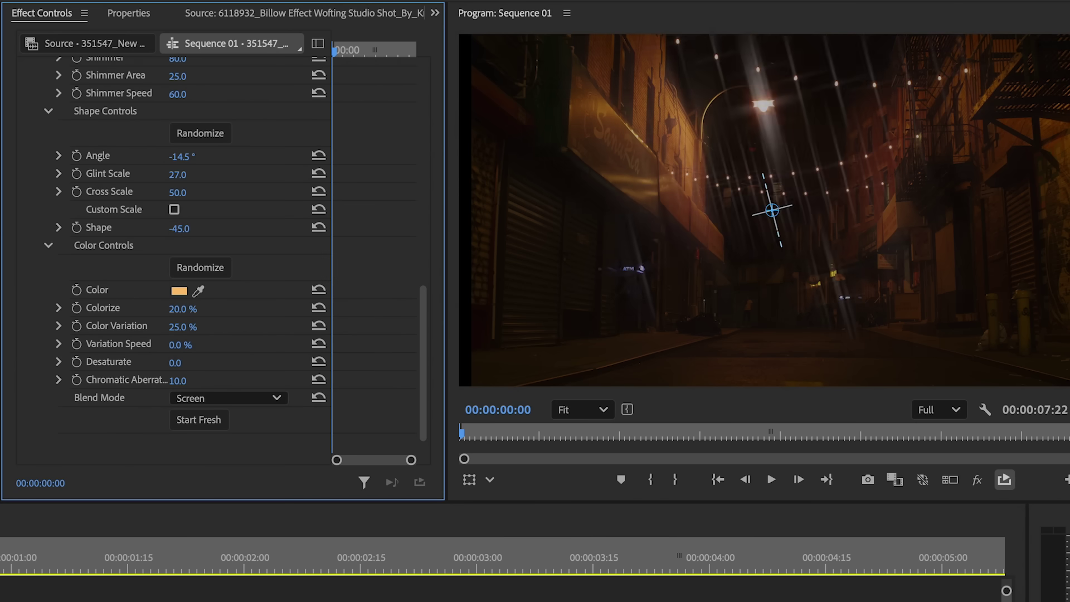
left_click_drag(177, 228, 161, 229)
left_click(178, 291)
left_click_drag(358, 446, 359, 545)
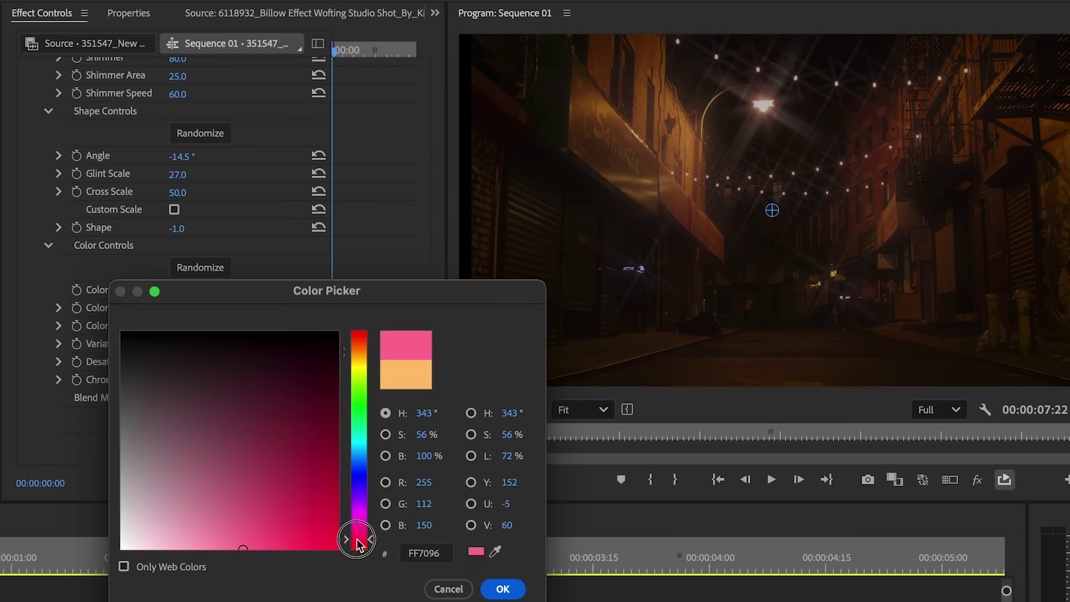
left_click(527, 586)
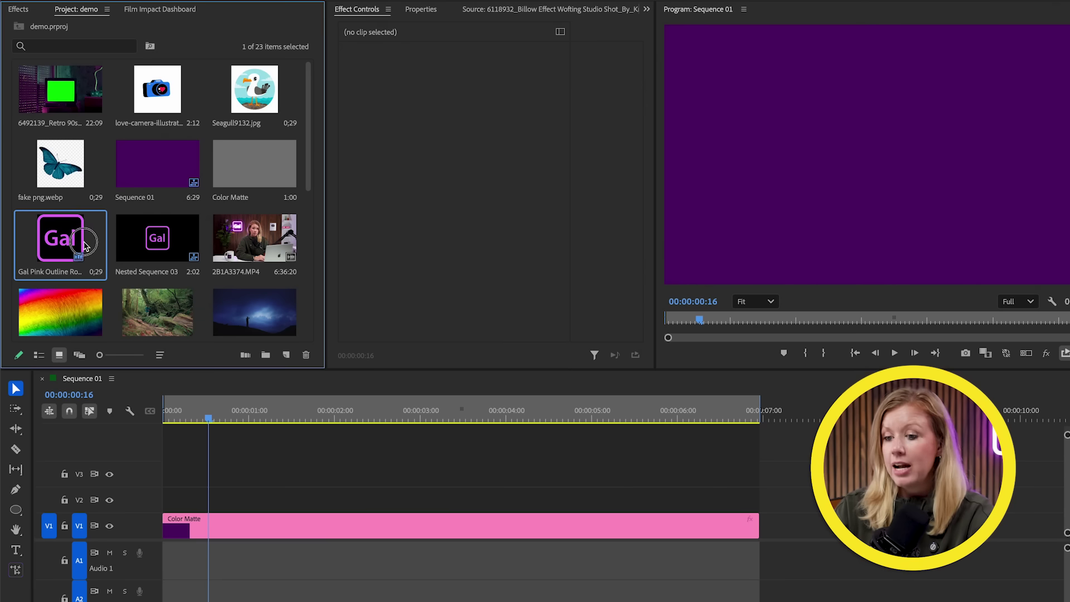
Place the Gal Pink Outline logo above the Color Matte for the matte's full length, and scale it to 126.9
left_click_drag(85, 245, 167, 503)
left_click_drag(248, 497, 757, 502)
left_click(403, 62)
left_click_drag(717, 162, 652, 156)
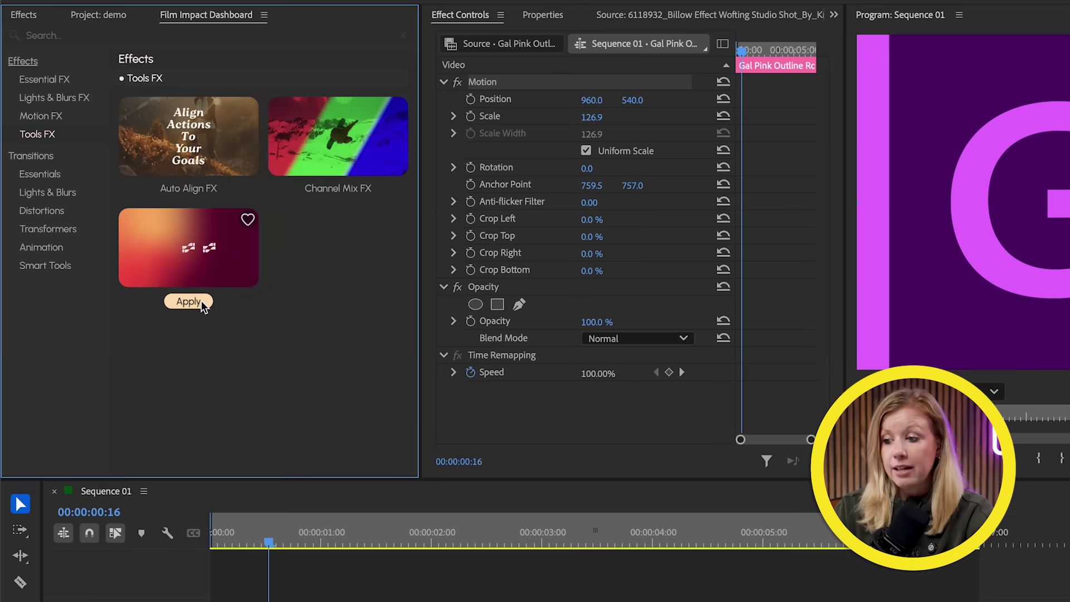
Apply Clone FX to the Gal logo clip and enable Apply Prescale with a scale of 10 %
left_click(189, 302)
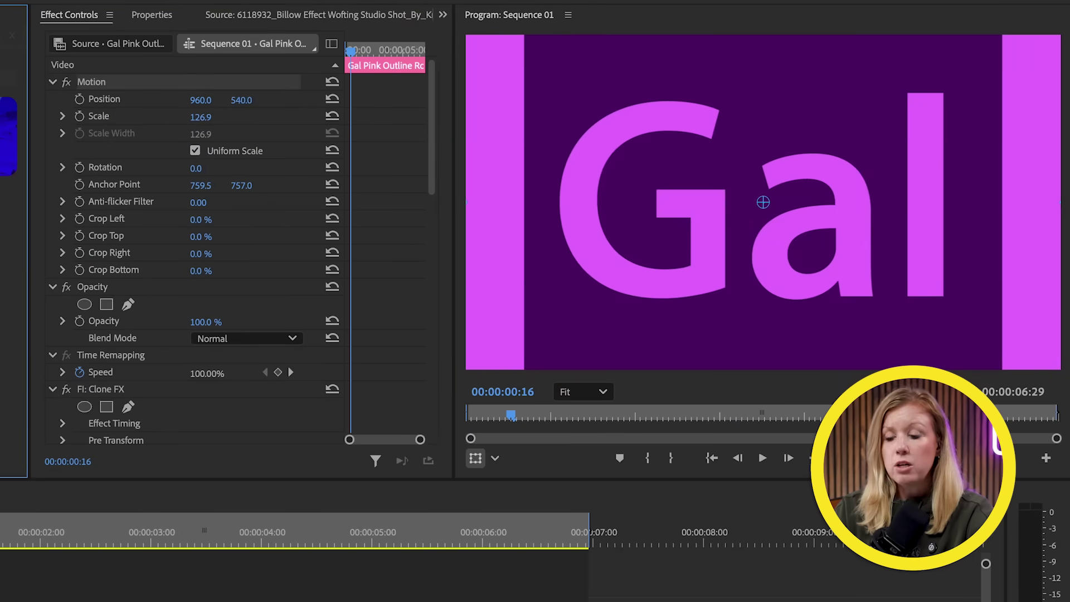
left_click(80, 372)
scroll(109, 387, "down", 8)
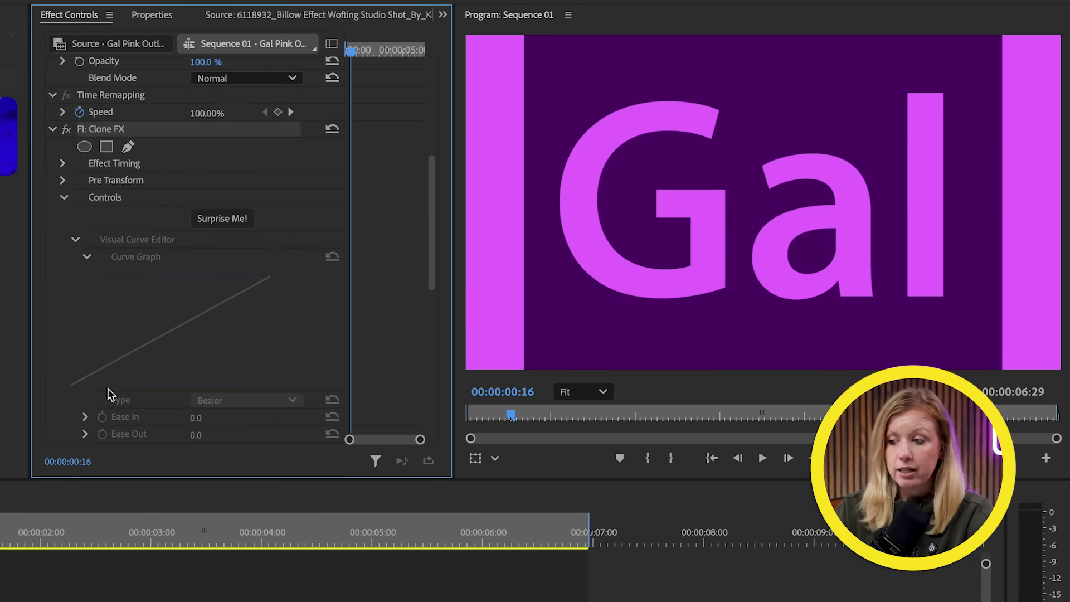
left_click(63, 180)
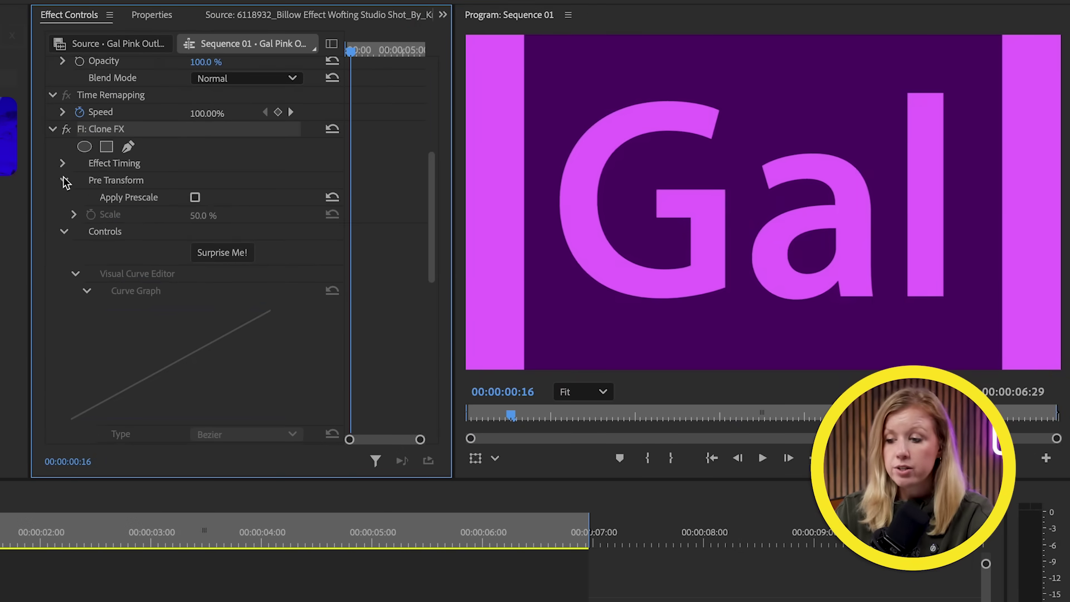
left_click(195, 198)
left_click_drag(202, 221, 180, 222)
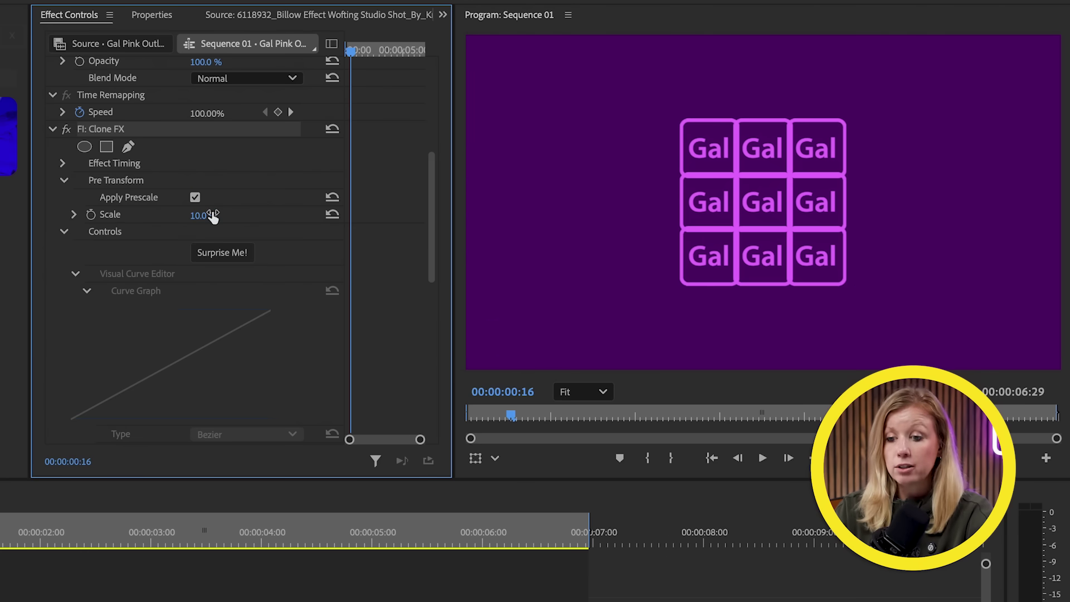
Randomize all Clone FX settings repeatedly to get a dense staggered pattern of Gal logos in varying sizes
scroll(260, 218, "down", 4)
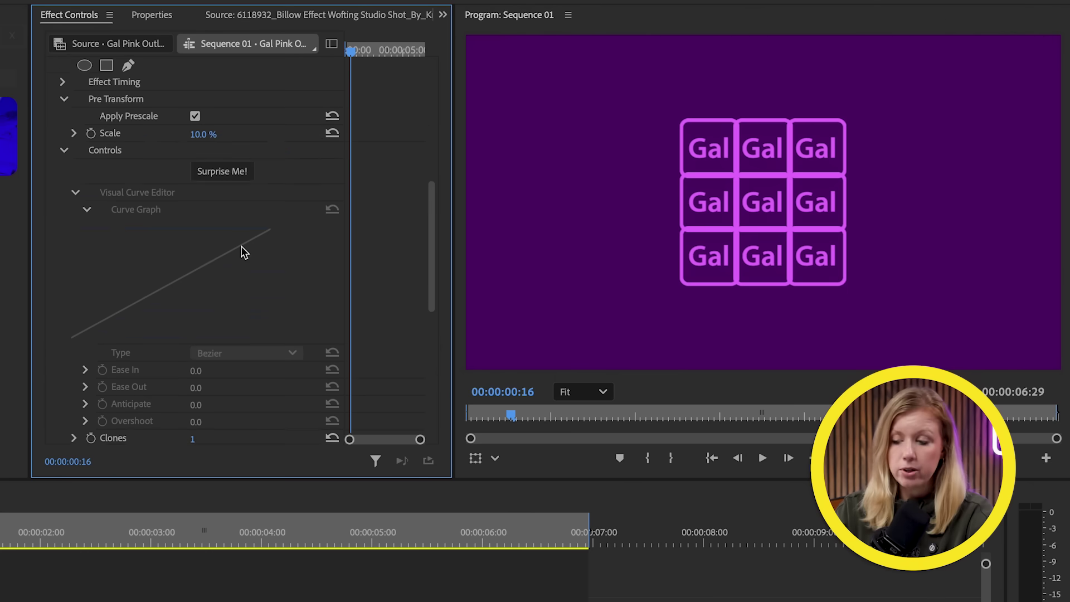
left_click(230, 152)
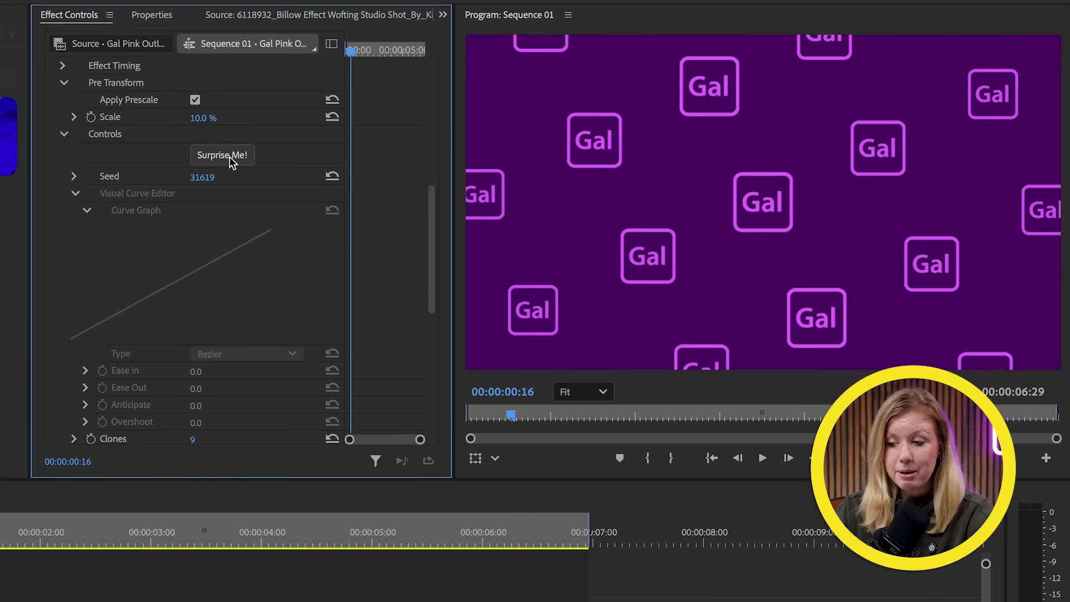
left_click(229, 156)
left_click(229, 156)
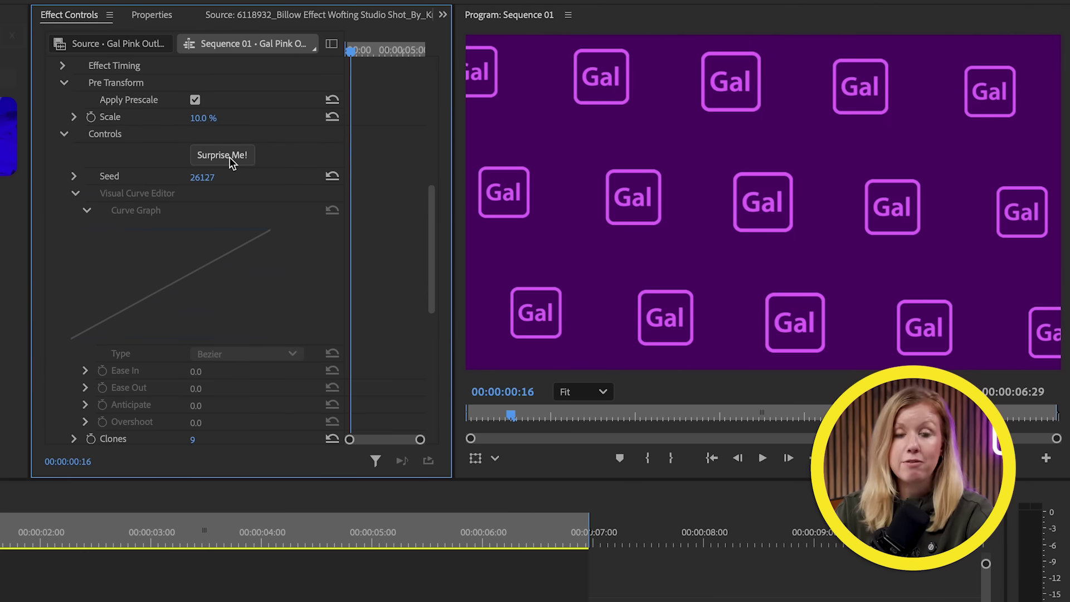
left_click(229, 156)
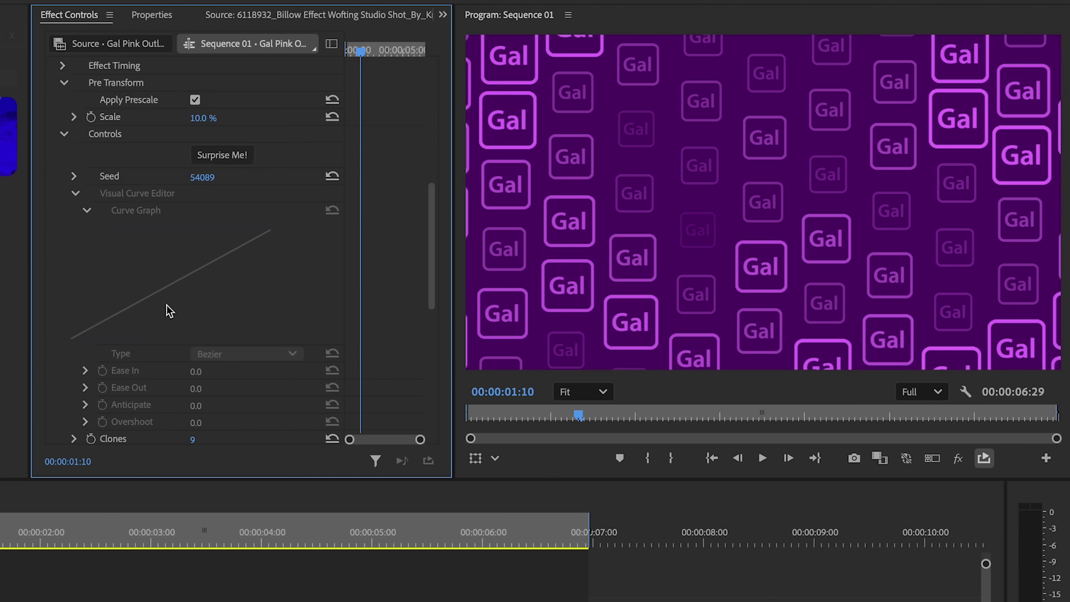
Set the number of clones in Clone FX to 9, and lower it to 7
scroll(166, 304, "down", 3)
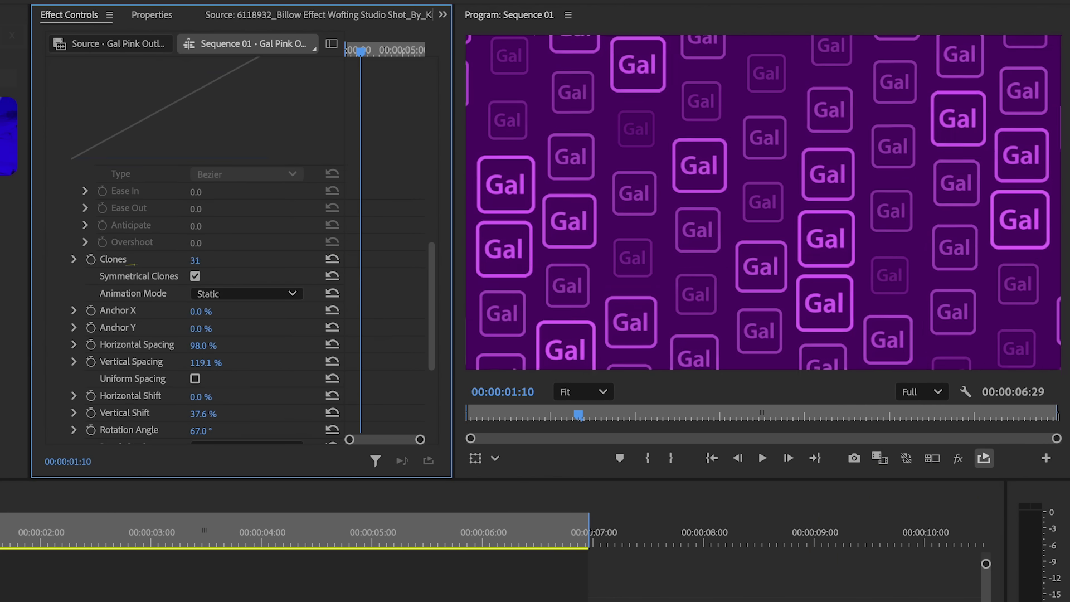
type("9")
key("Return")
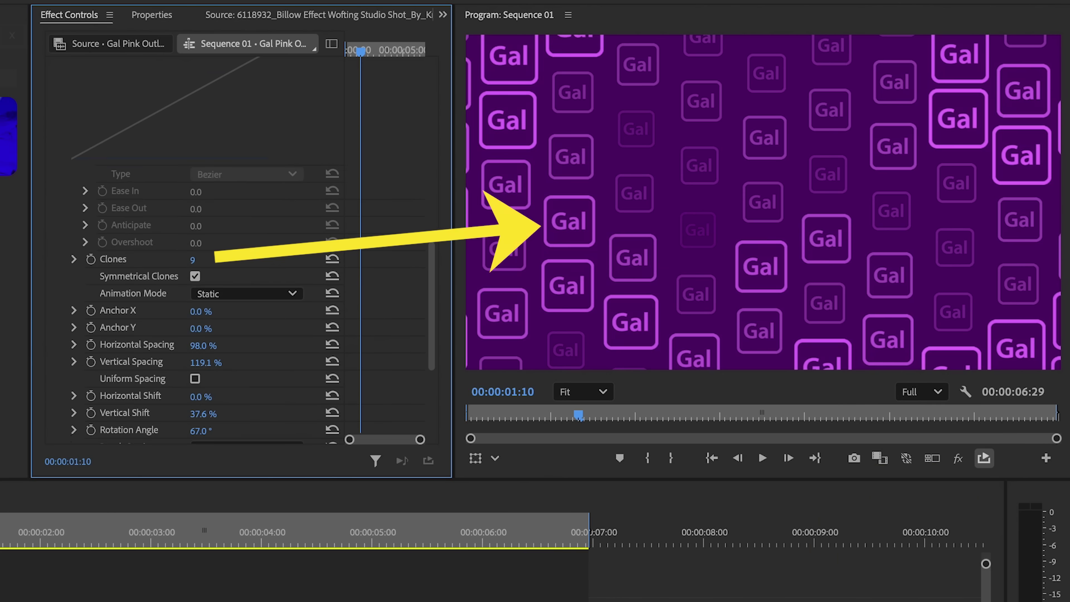
left_click_drag(193, 260, 187, 266)
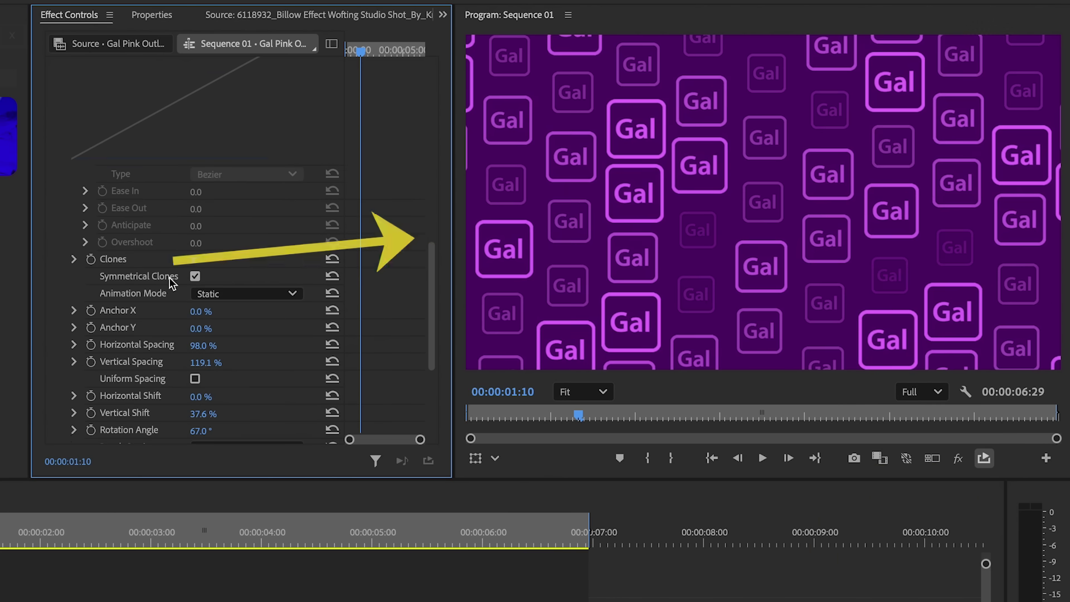
Switch the Clone FX animation mode to Continuous
scroll(172, 281, "down", 4)
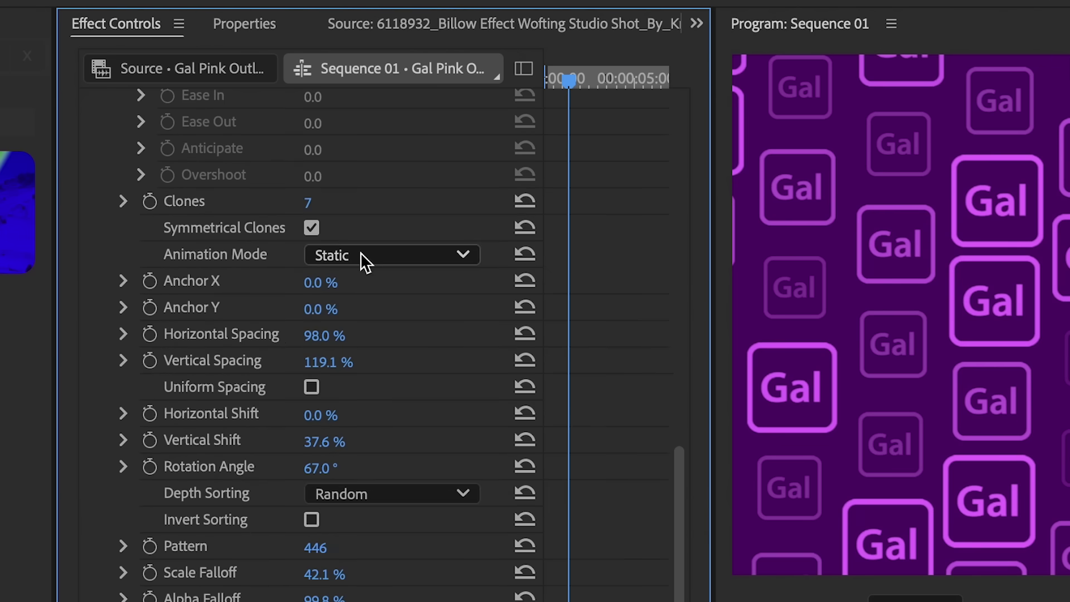
left_click(361, 253)
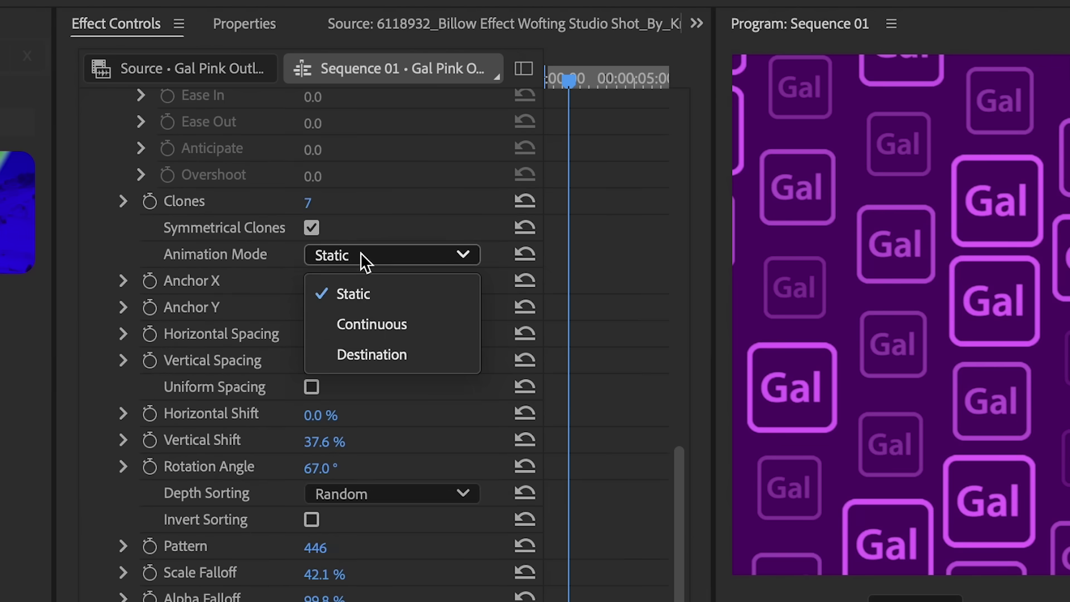
left_click(366, 319)
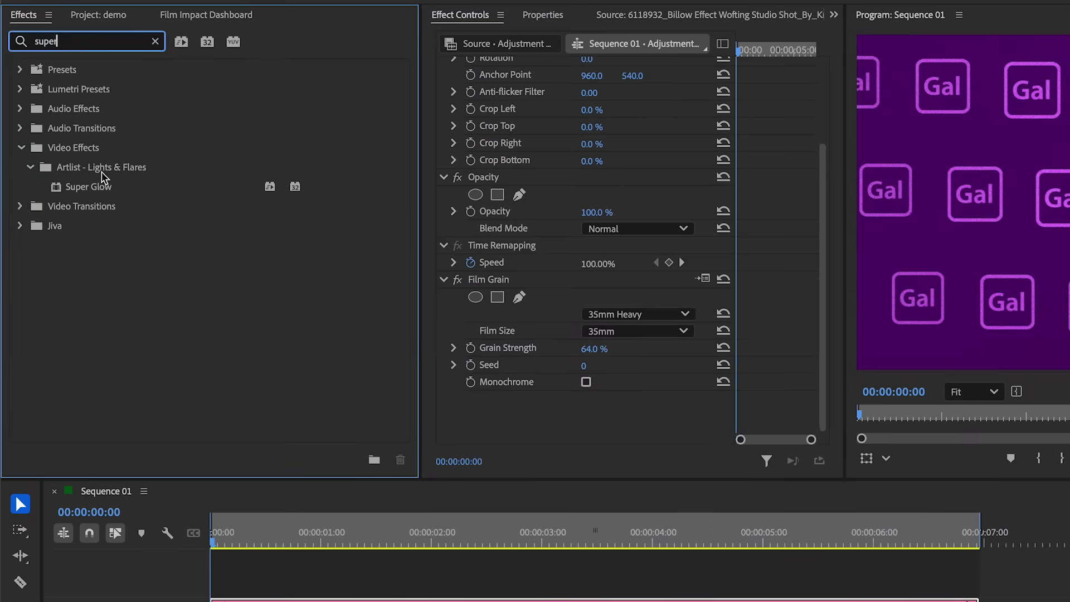
Add the Super Glow effect to the adjustment layer over the Gal logo pattern, and start playback
left_click_drag(97, 186, 549, 296)
key("space")
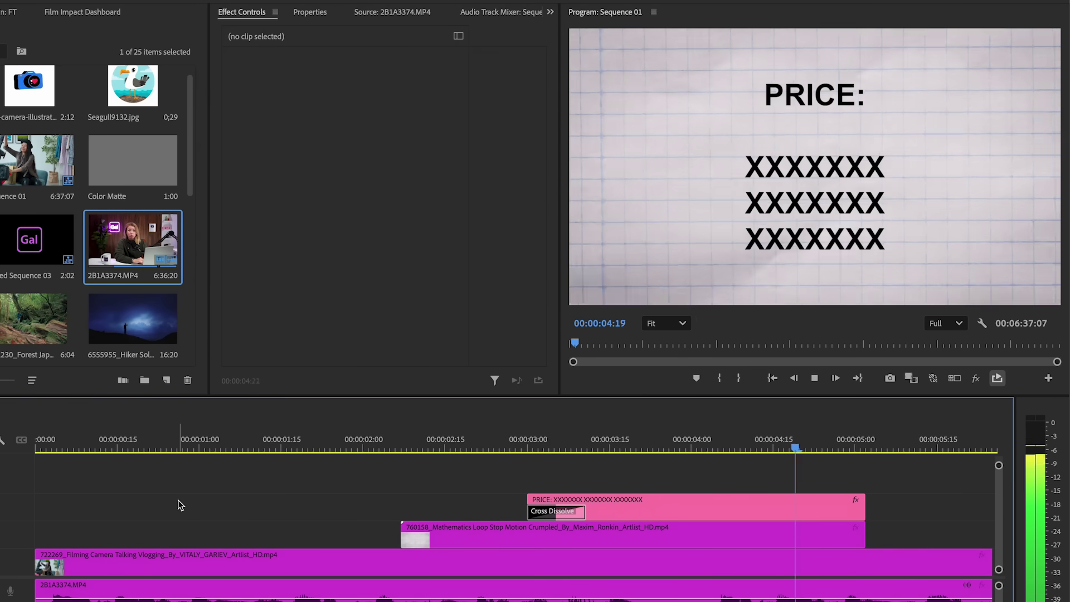
Add FI: Page Peel Impacts to the start of the 760158_Mathematics paper clip, lengthen it to 15 frames, and play it back
key("space")
left_click_drag(594, 432, 350, 473)
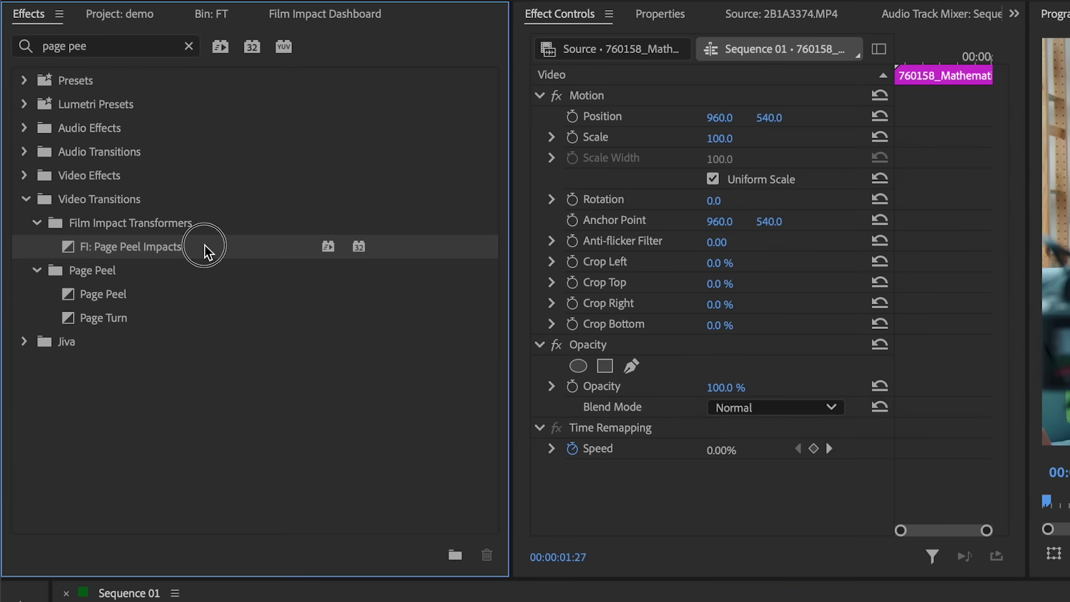
left_click_drag(205, 245, 449, 534)
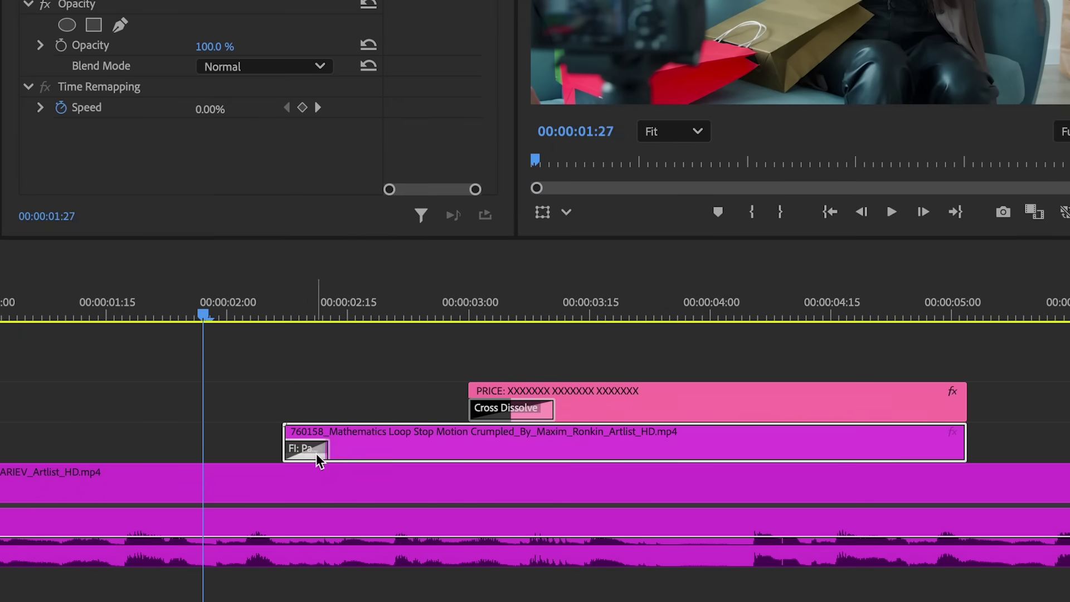
left_click_drag(327, 450, 401, 444)
key("space")
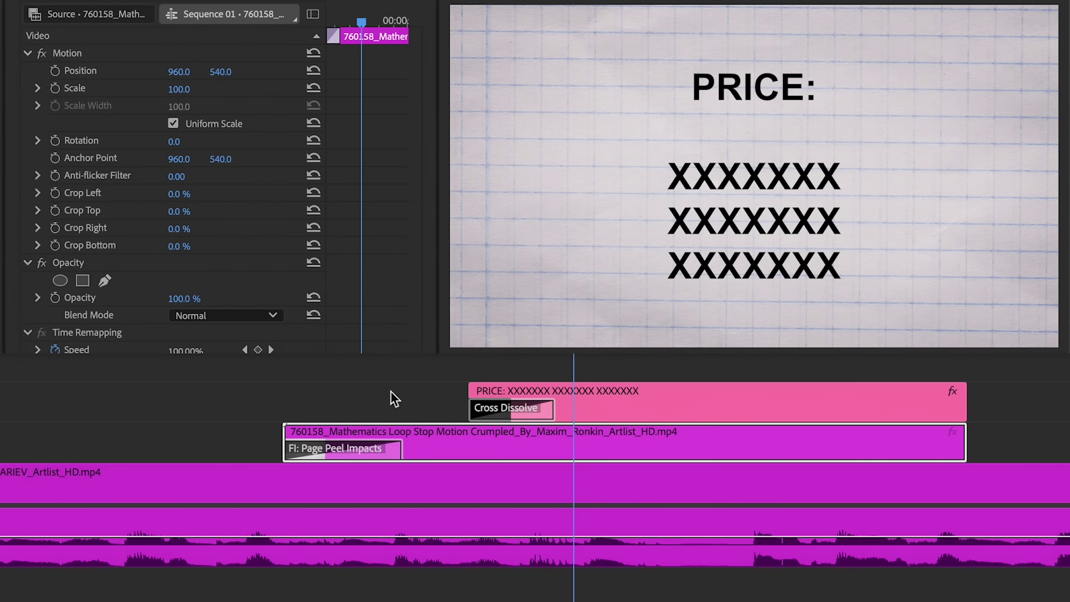
key("Up")
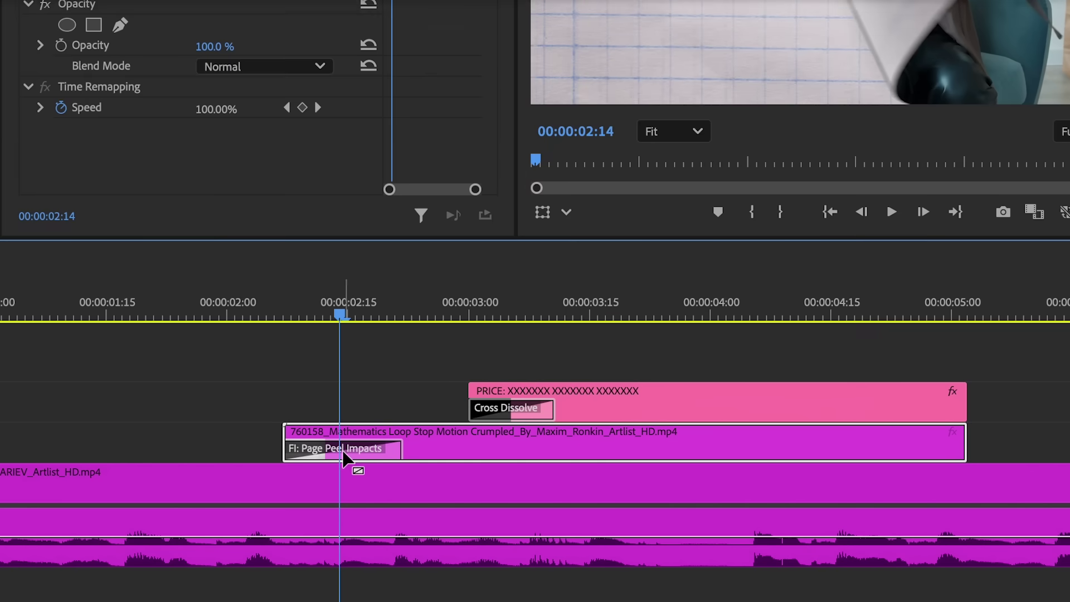
Select the page peel transition on the paper clip and randomize all of its settings several times
left_click(343, 454)
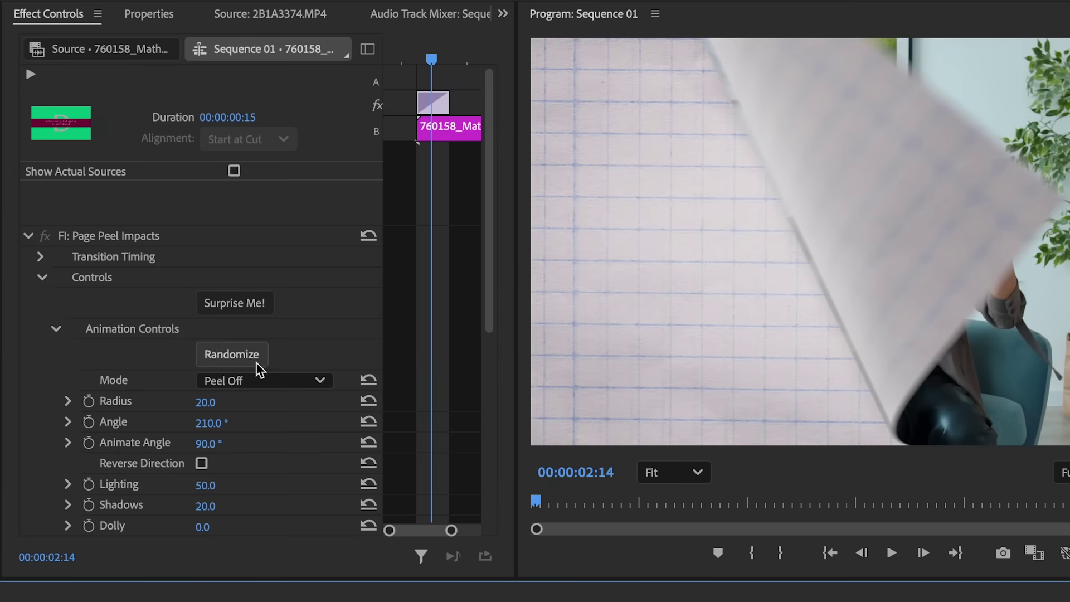
left_click(233, 303)
left_click(235, 303)
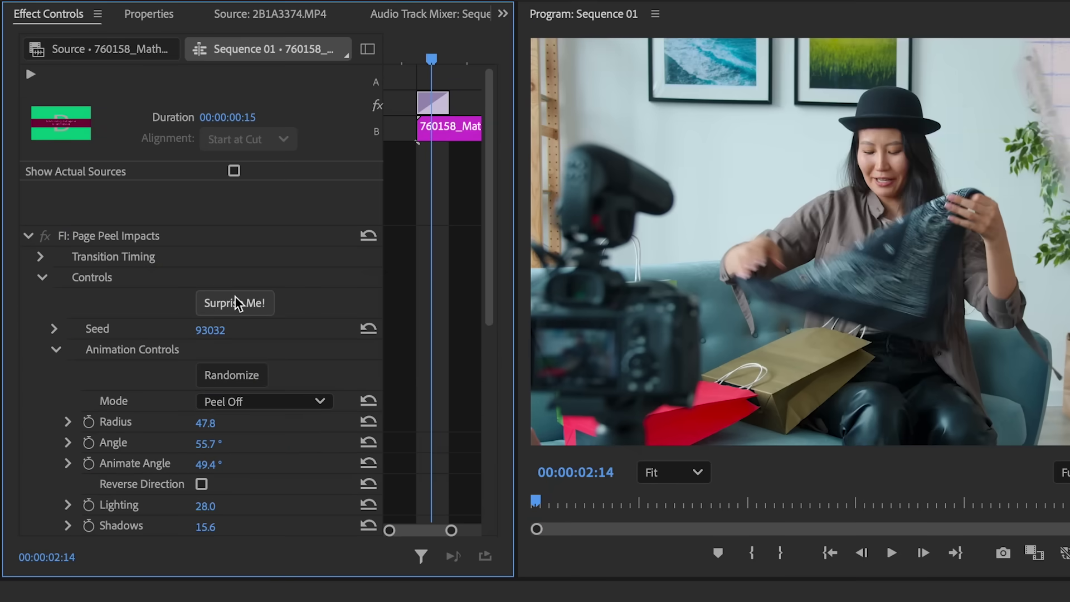
left_click(235, 304)
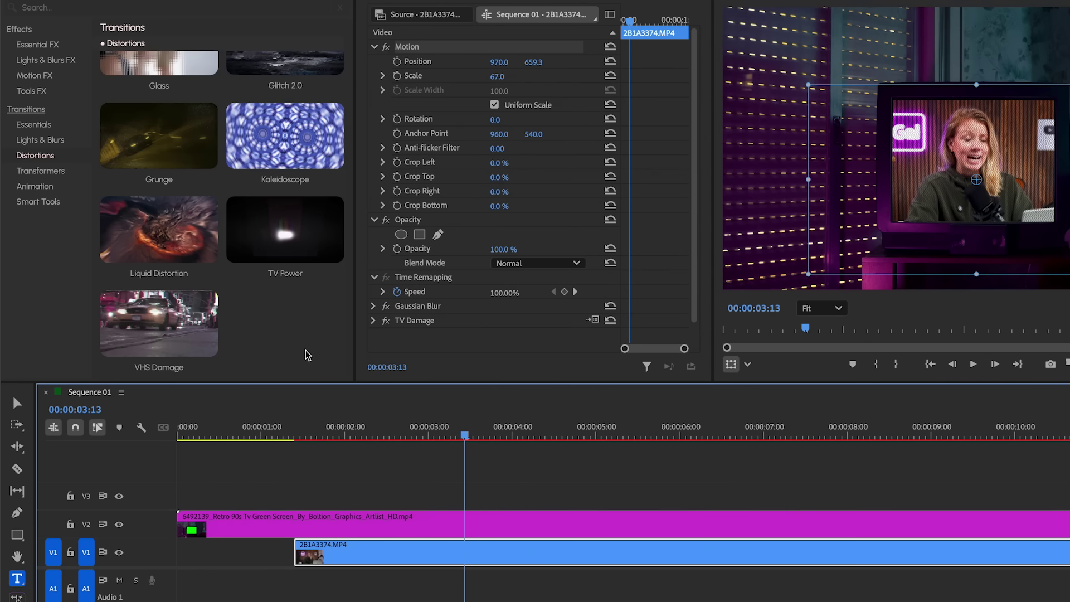
Apply the TV Power transition to the start of the 2B1A3374.MP4 clip, play it back, and apply the VHS Damage transition
mouse_move(287, 211)
left_click(285, 278)
left_click(272, 434)
key("space")
key("space")
mouse_move(107, 327)
left_click(76, 370)
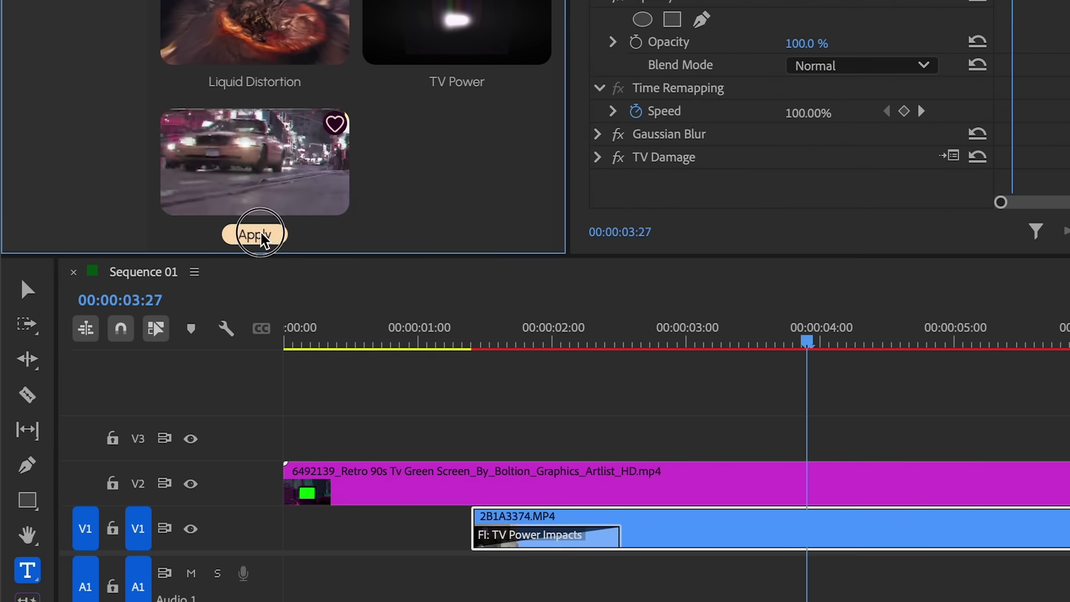
Play back the VHS Damage transition at the start of the 2B1A3374.MP4 clip and select the transition
left_click(412, 336)
key("space")
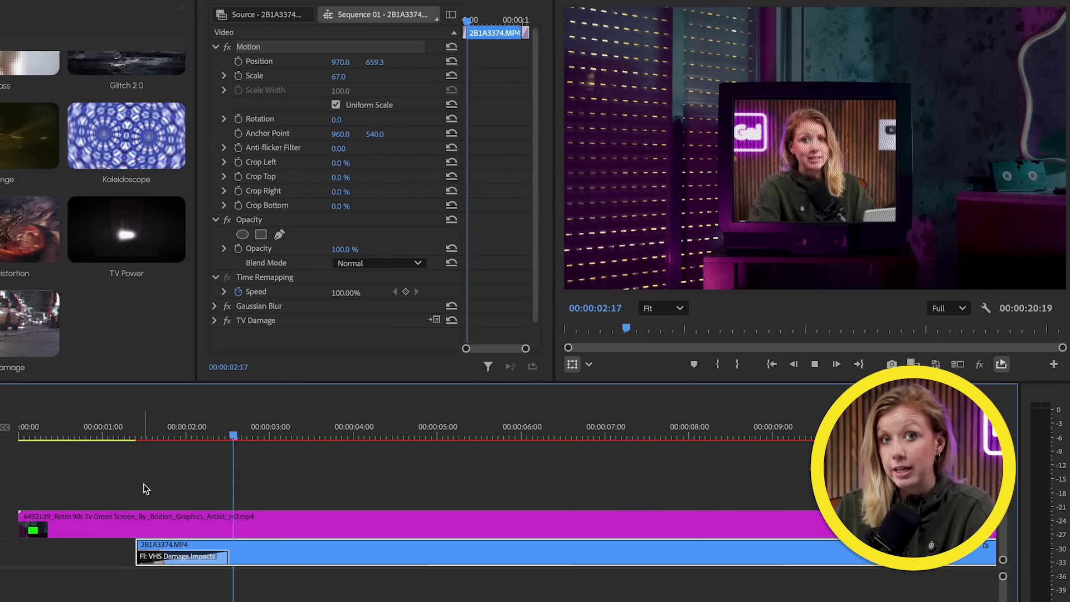
left_click(184, 556)
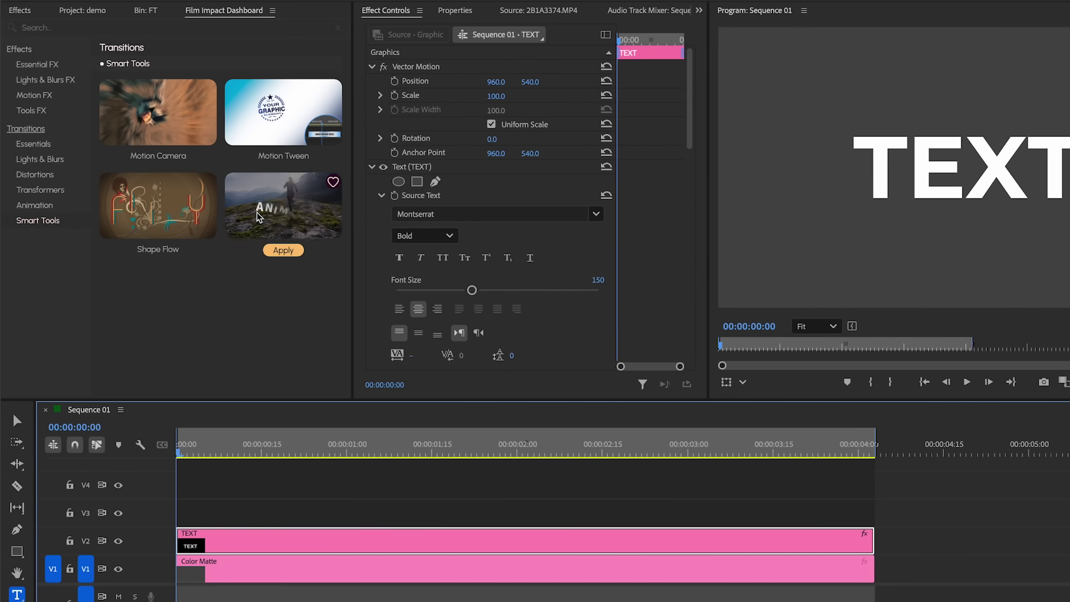
Apply the Text Animator transition to the TEXT clip, set its Ease In to 54, and replay it from the start
left_click(281, 248)
key("space")
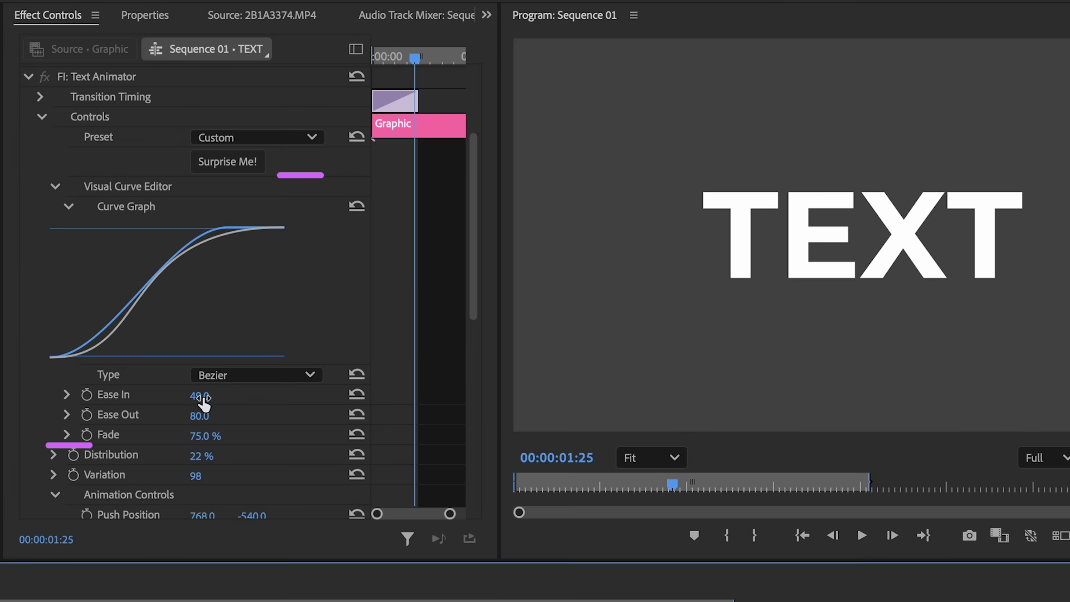
left_click(203, 402)
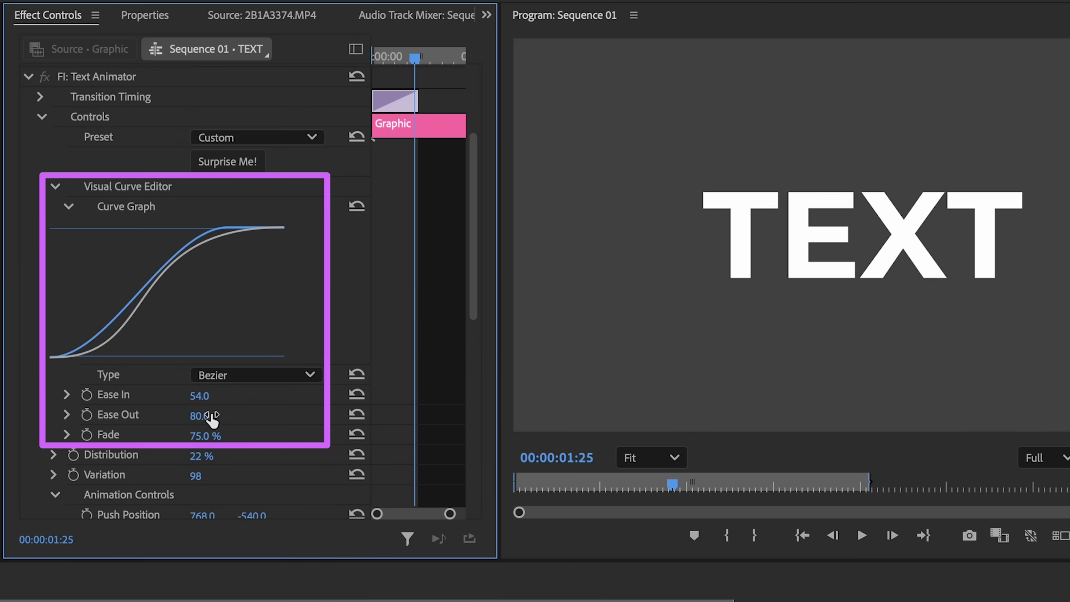
key("Home")
key("space")
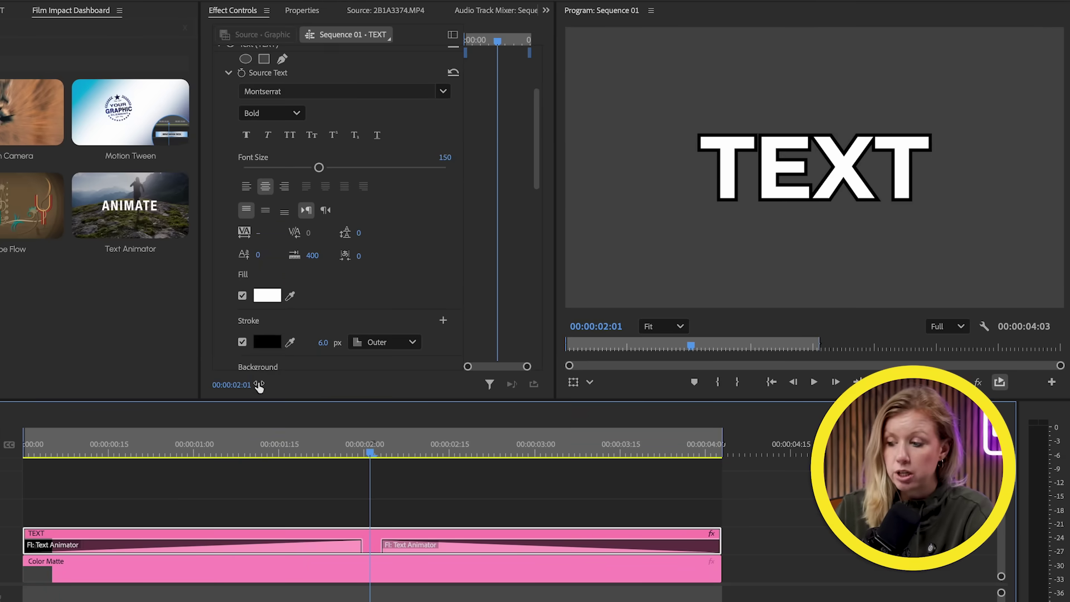
Toggle the TEXT title's black 6 px outer stroke, widen the title's tracking to about 107, and play back the animation
left_click(242, 342)
left_click(242, 342)
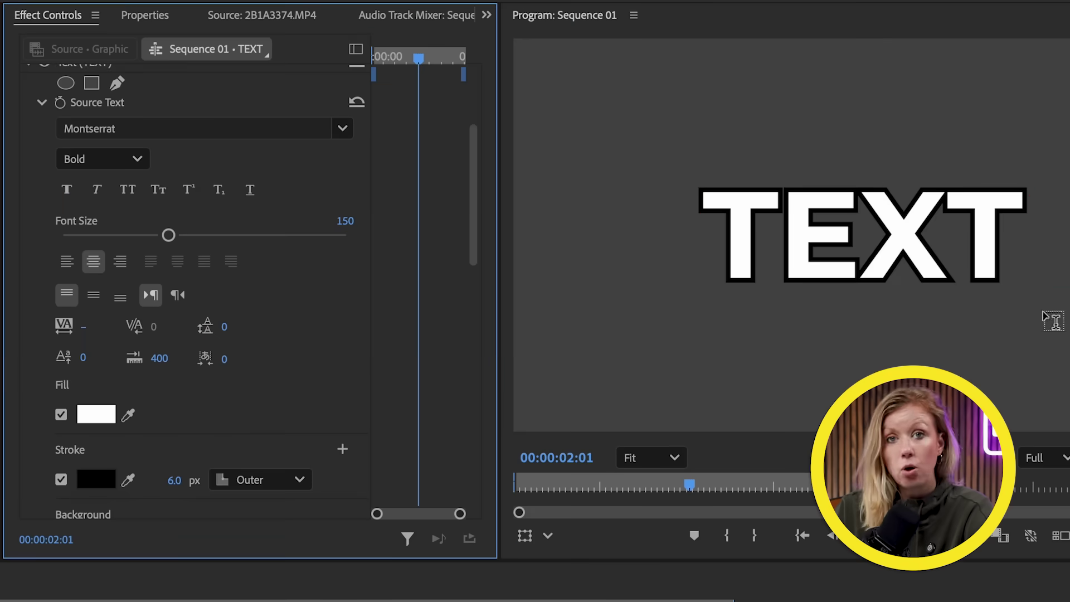
double_click(843, 176)
left_click_drag(82, 327, 131, 328)
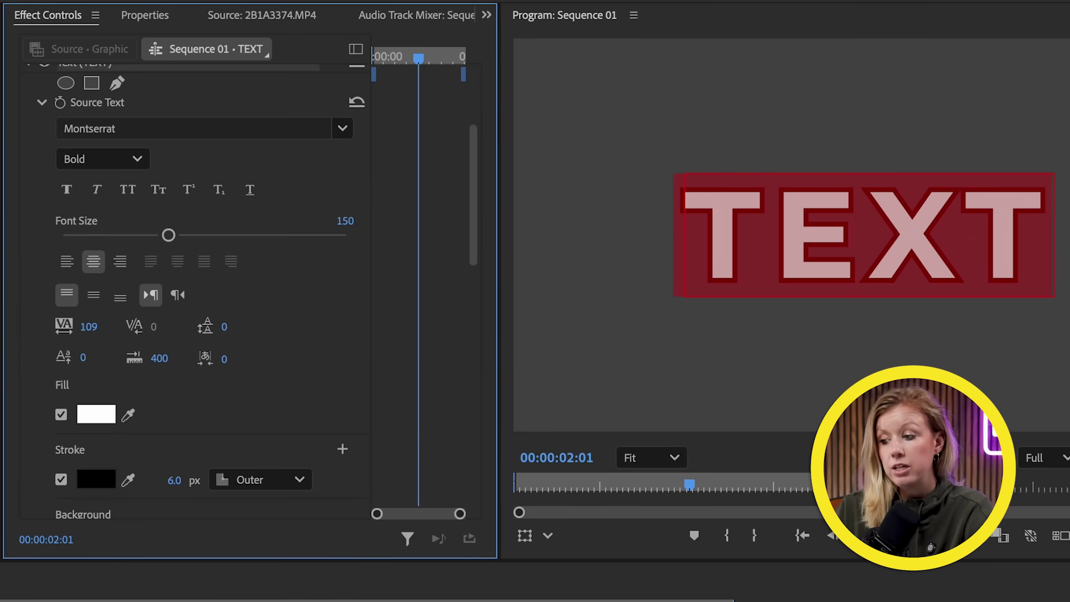
left_click(84, 490)
key("space")
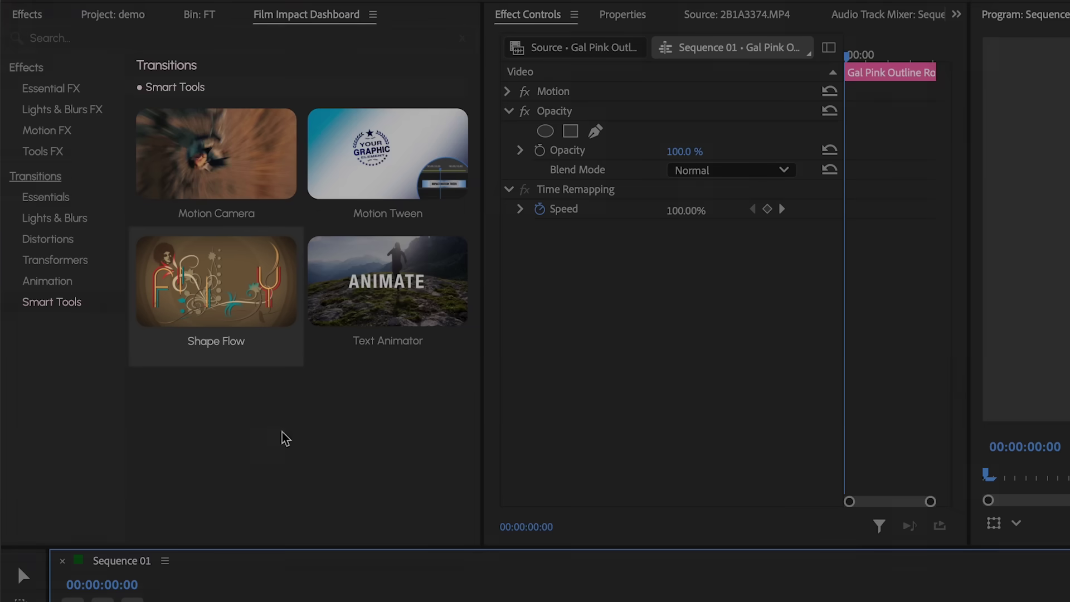
Apply Shape Flow to the Gal Pink Outline Rounded.png clip and mark in and out points around it and the Color Matte
mouse_move(227, 346)
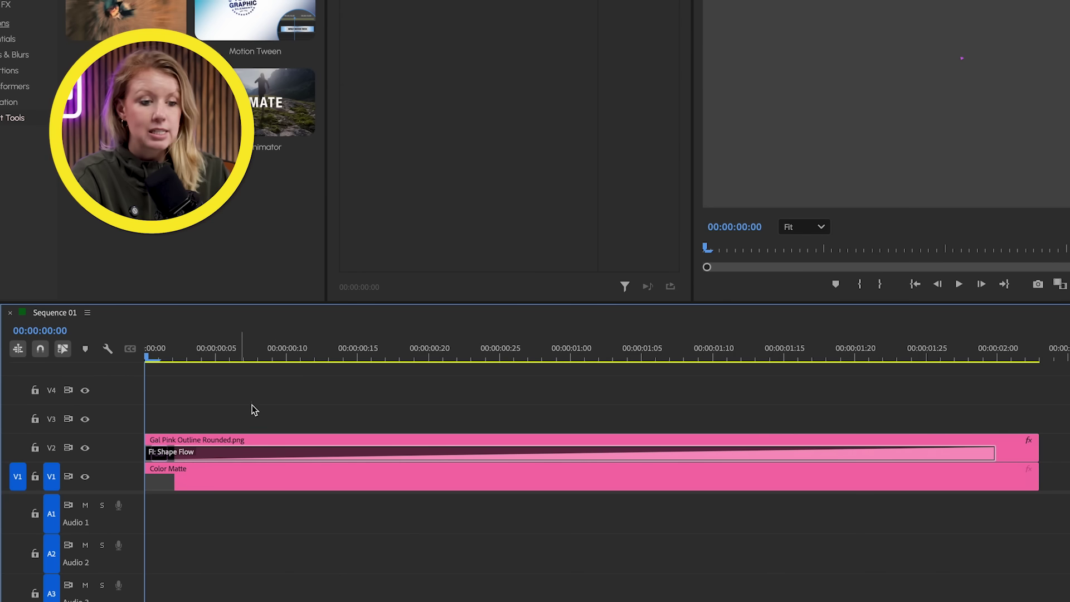
left_click_drag(276, 401, 377, 510)
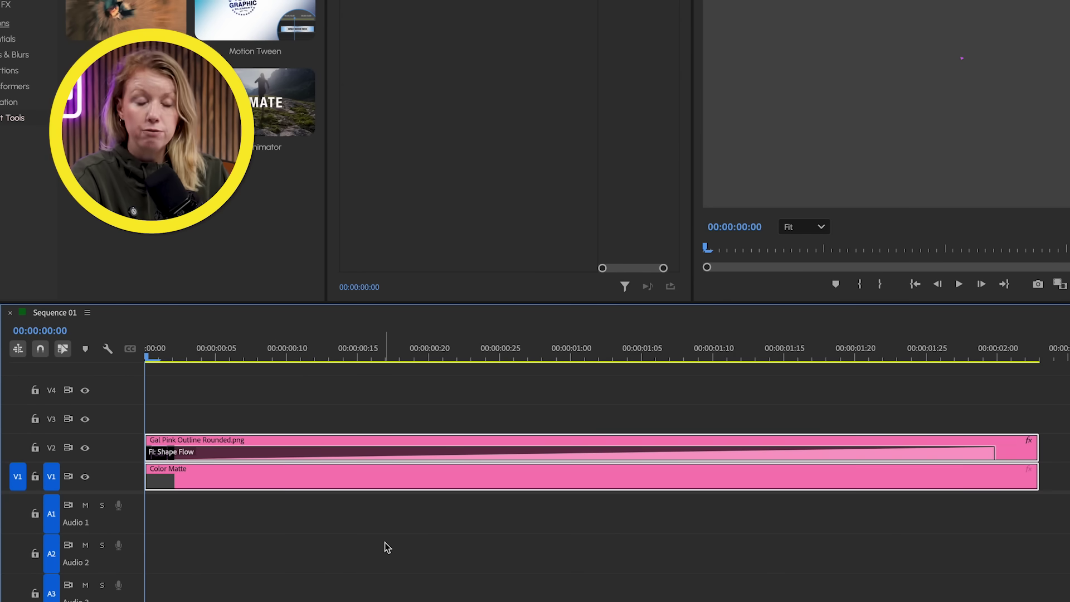
key("slash")
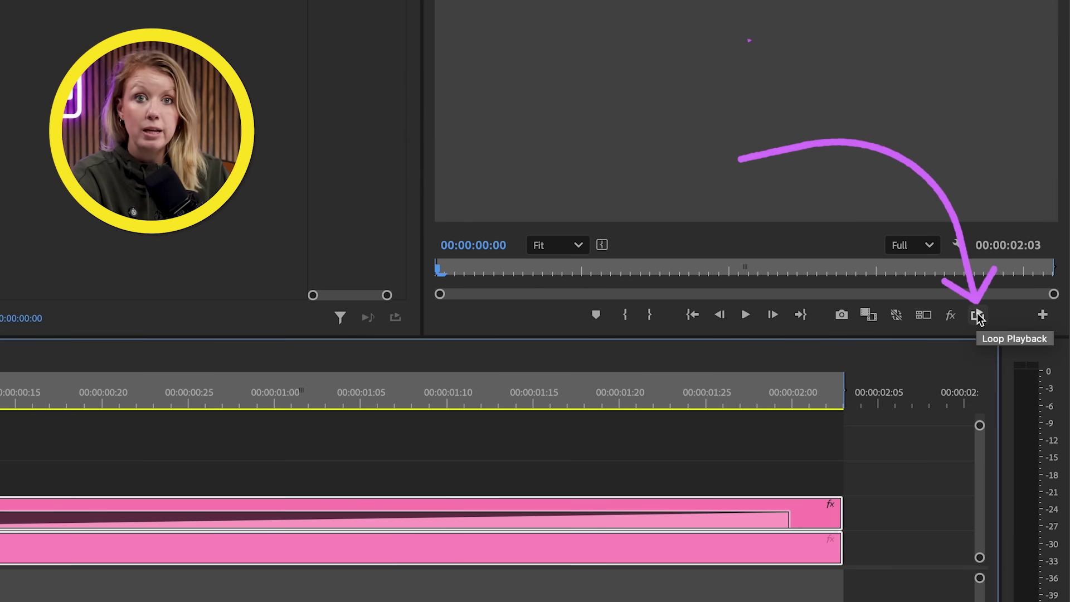
Enable Loop Playback in the Program monitor, check its button editor, and start playing the marked range
left_click(978, 316)
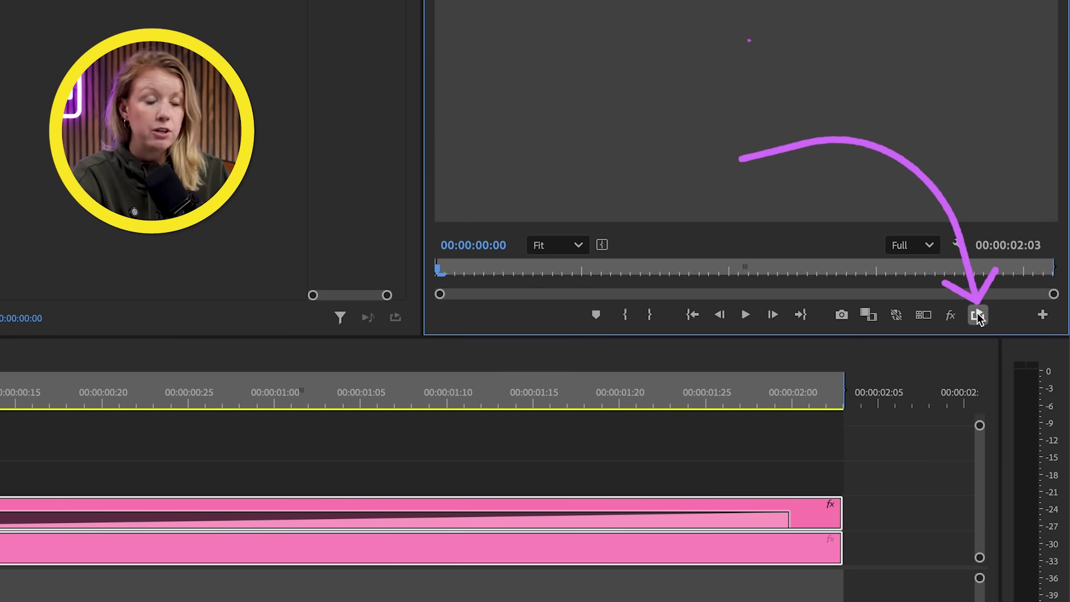
left_click(1042, 315)
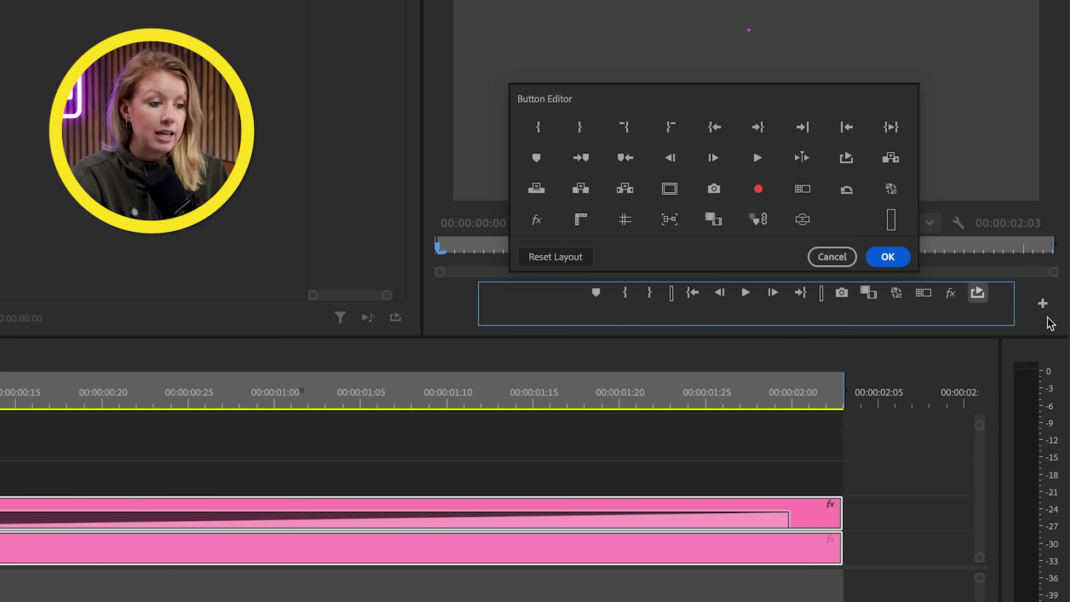
left_click(887, 256)
key("space")
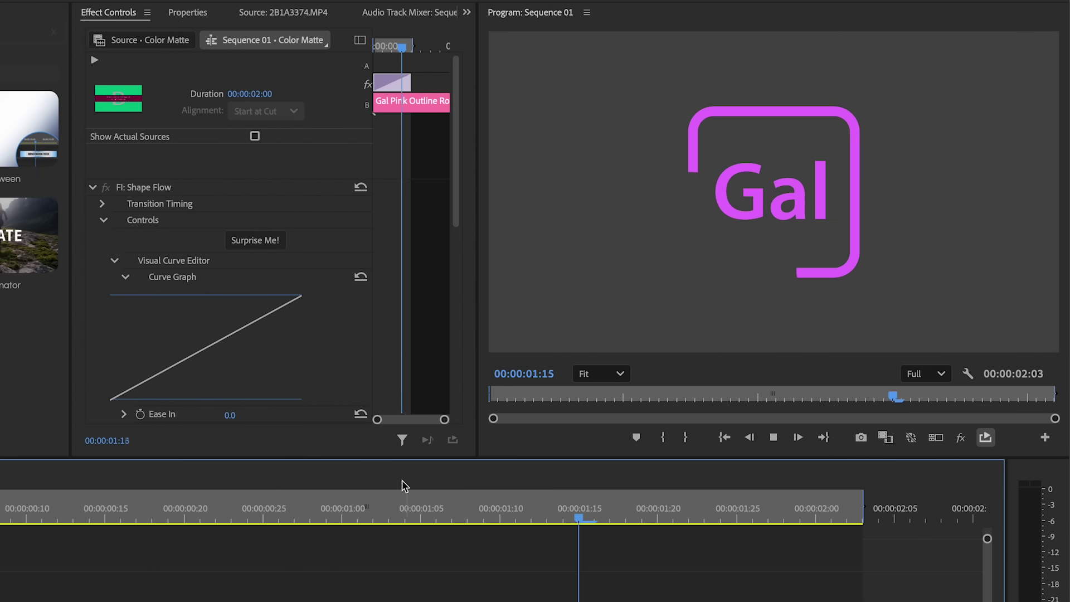
Randomize the Shape Flow transition on the Gal logo three times during looped playback
left_click(270, 241)
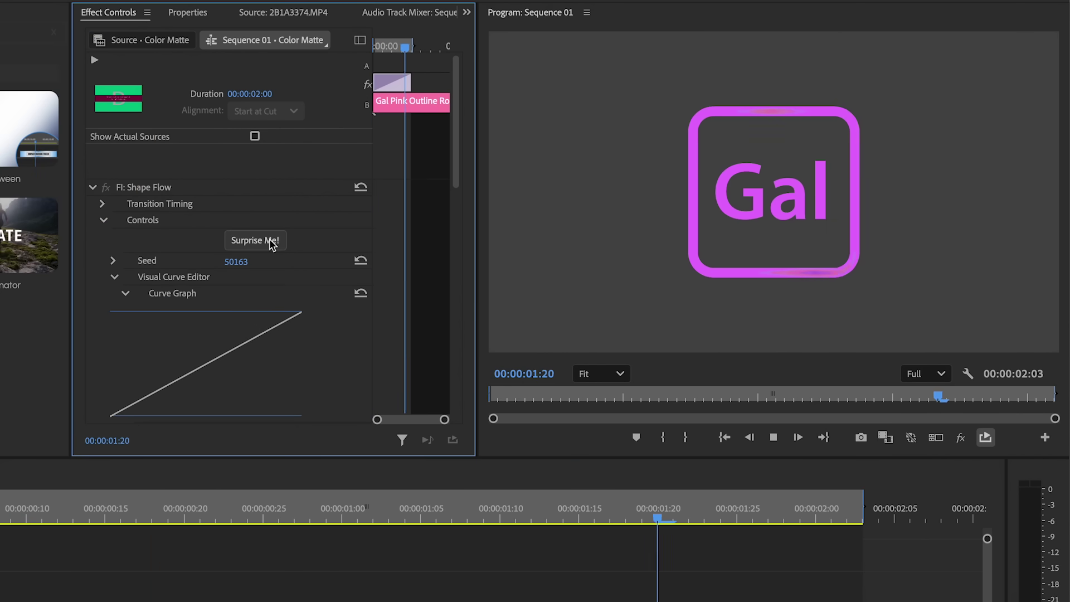
left_click(270, 242)
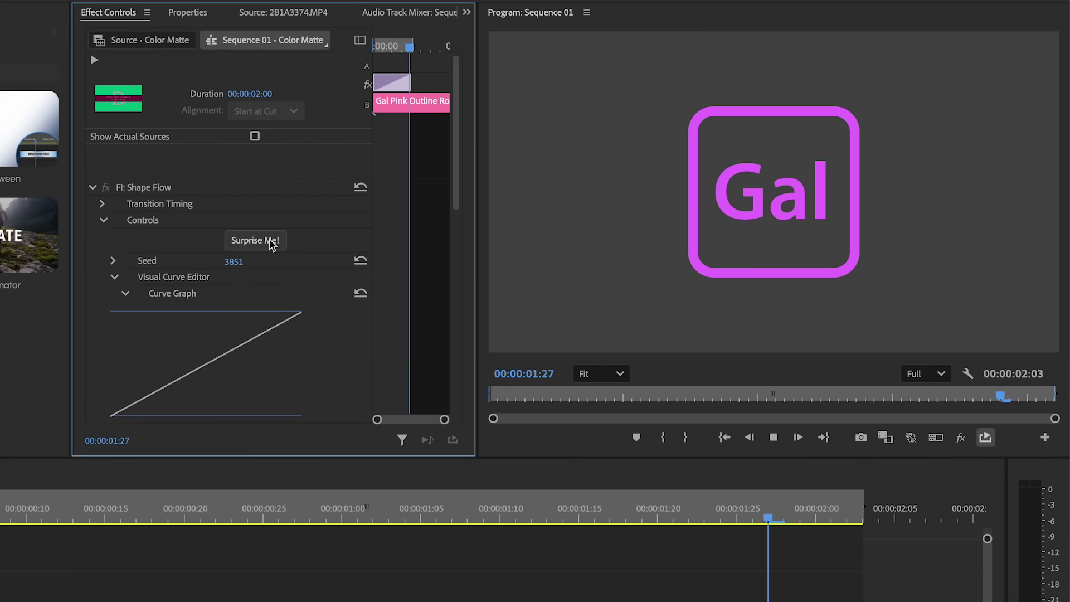
left_click(269, 241)
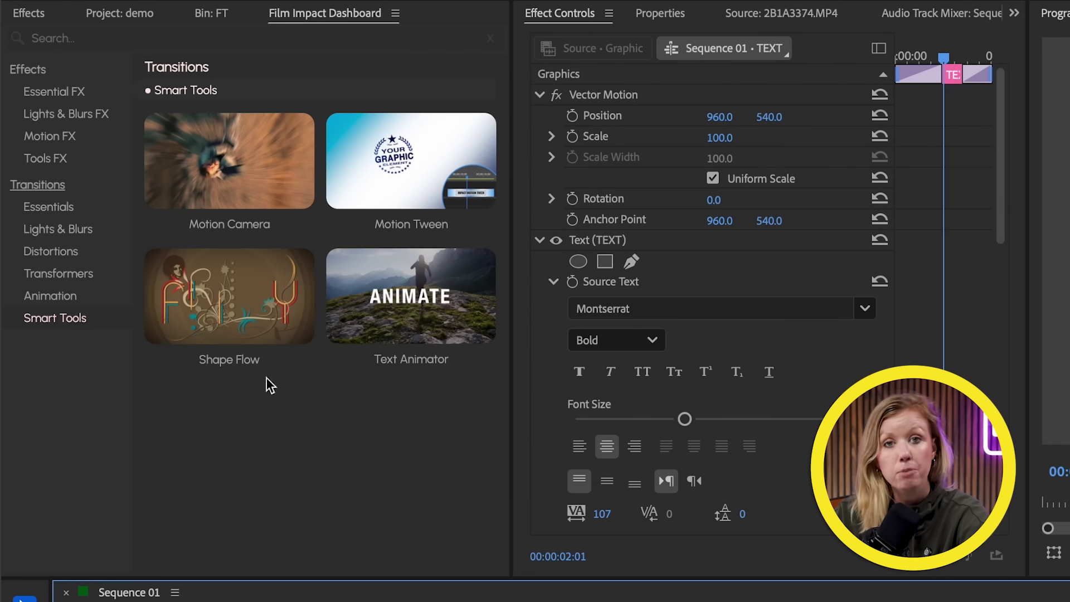
Browse the Film Impact Motion FX effects and Animation transitions and examine their previews
left_click(81, 138)
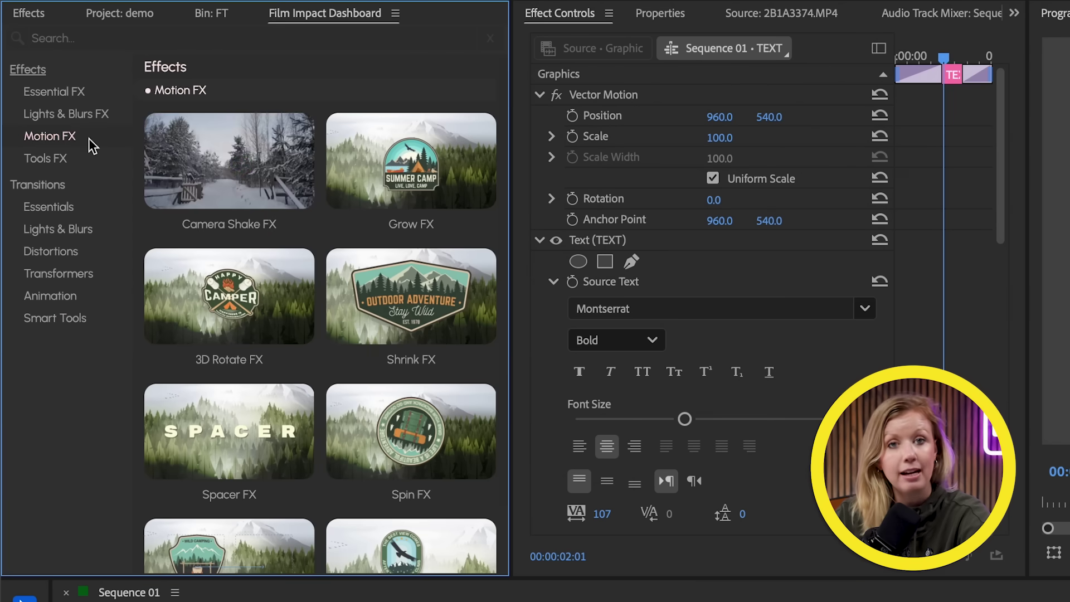
mouse_move(343, 165)
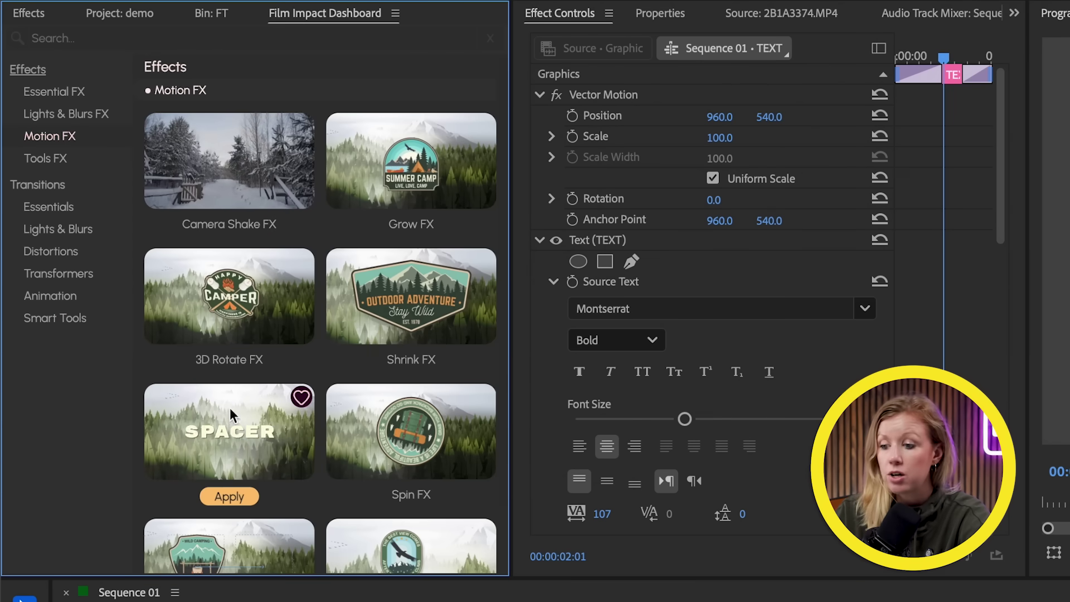
mouse_move(356, 501)
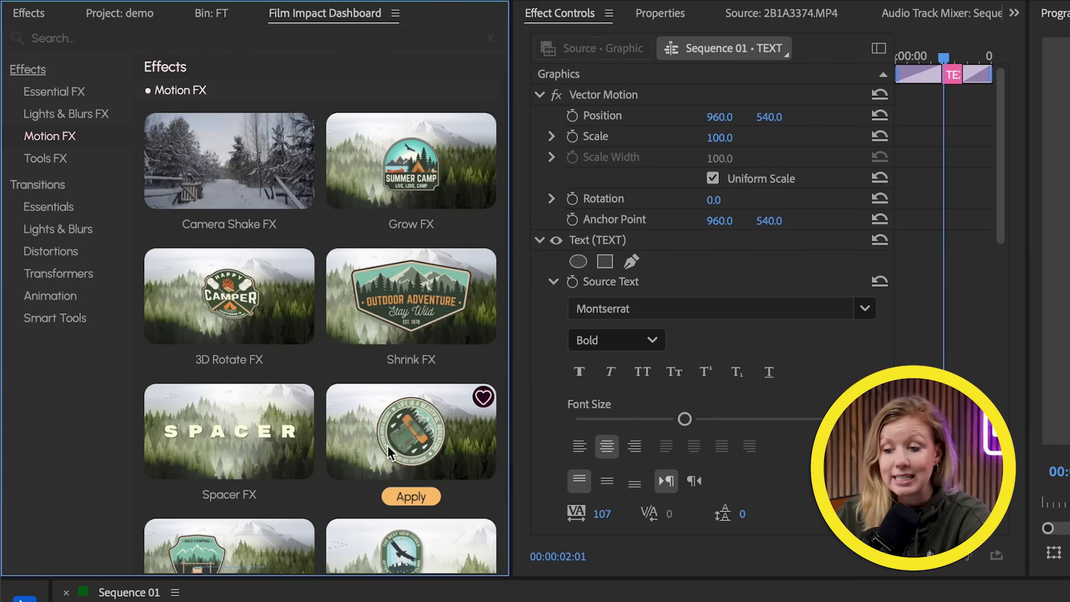
left_click(86, 300)
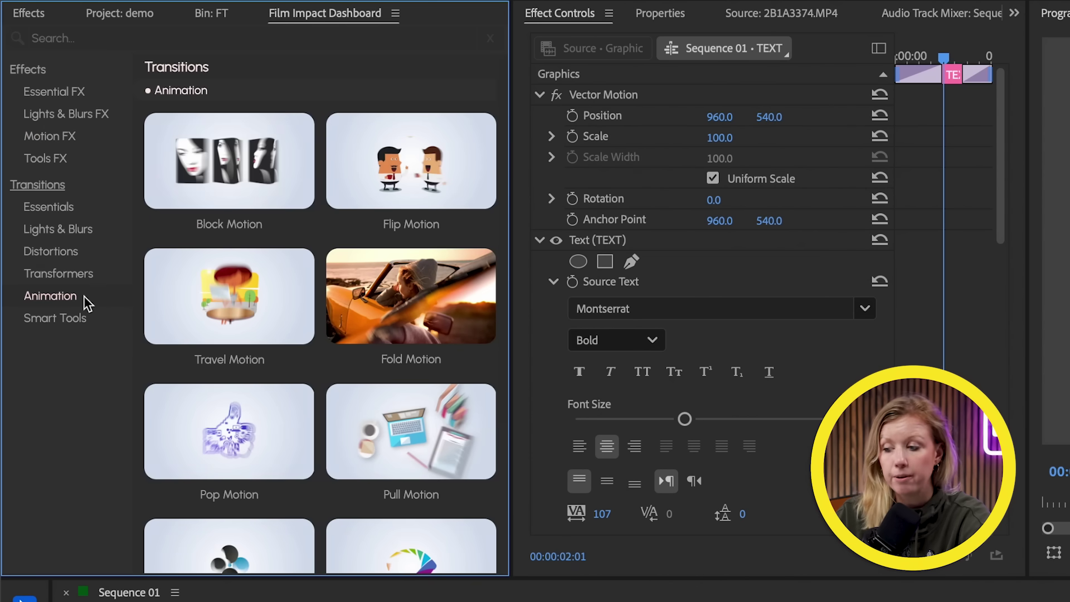
mouse_move(207, 209)
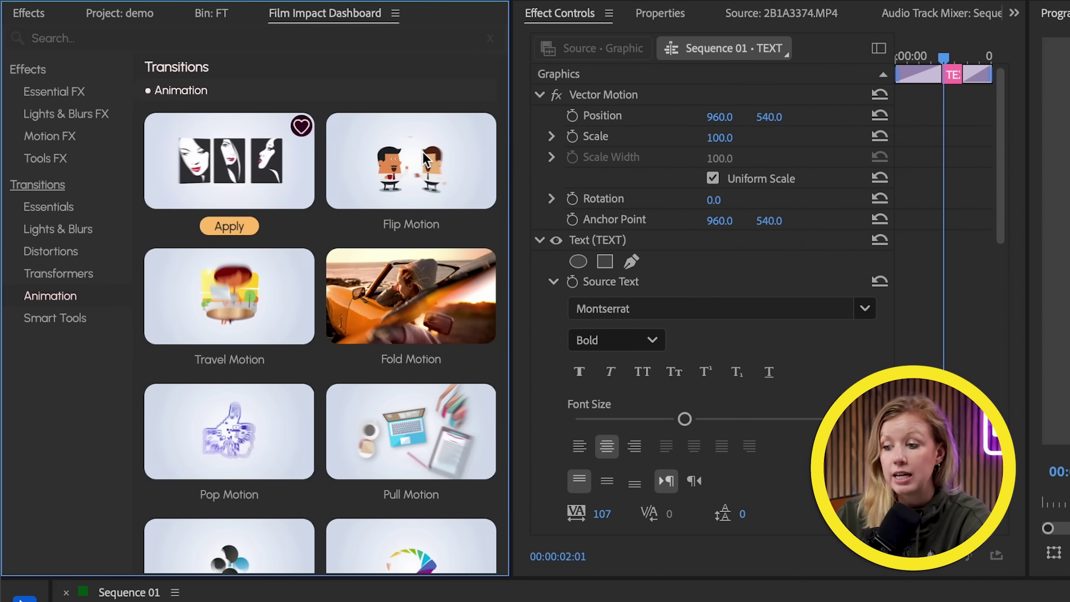
mouse_move(410, 337)
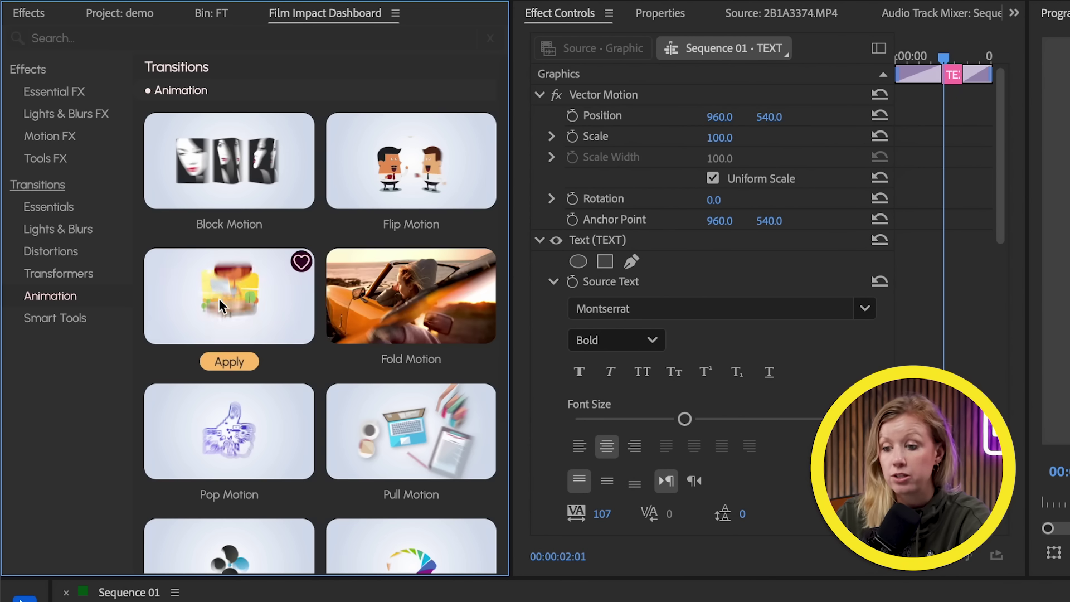
mouse_move(242, 404)
scroll(243, 403, "down", 3)
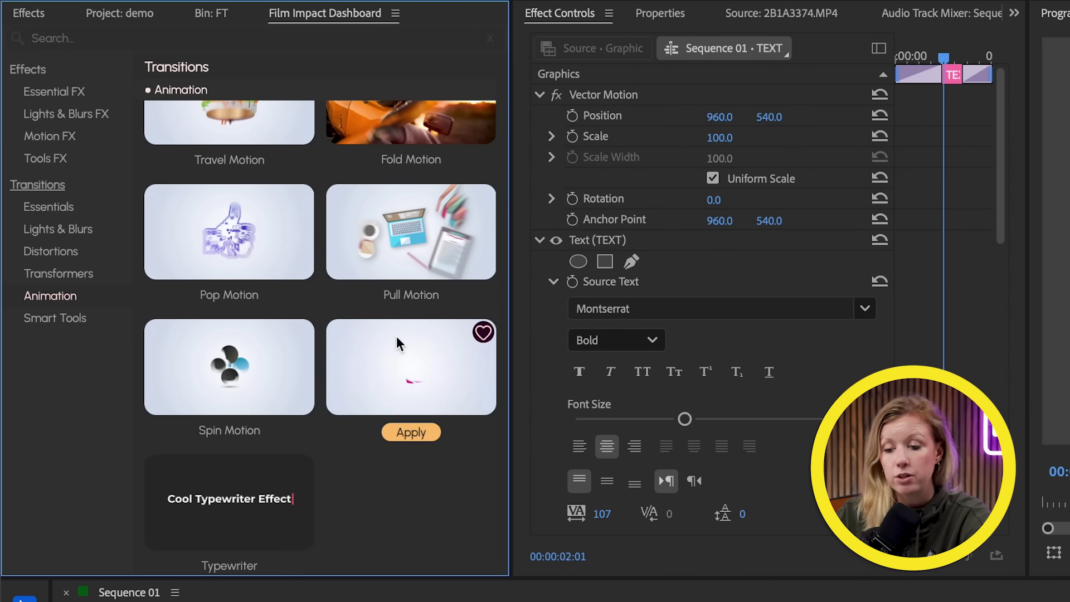
left_click(103, 134)
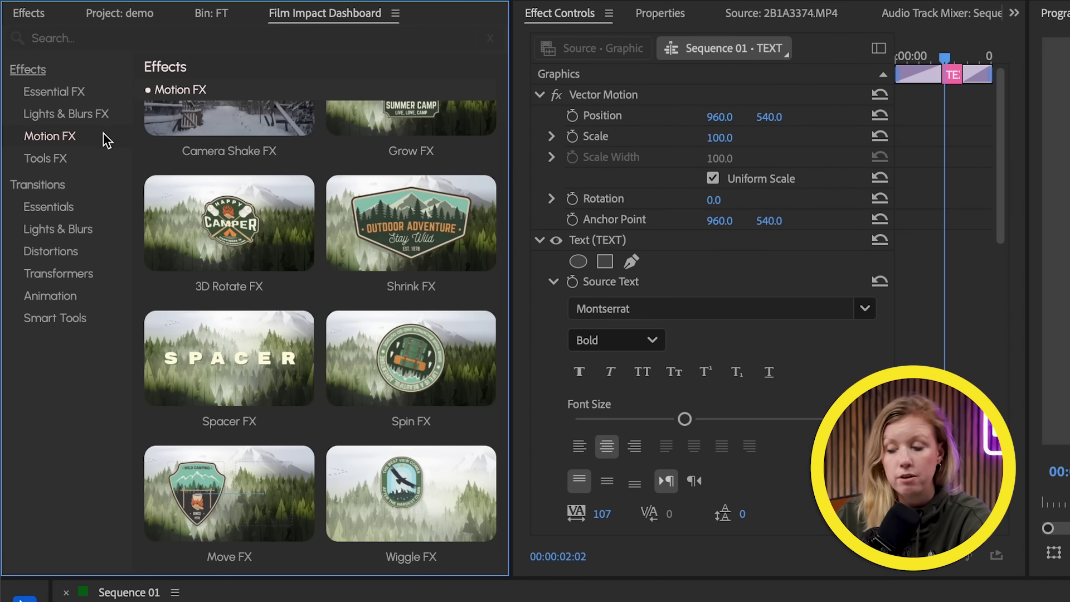
mouse_move(279, 231)
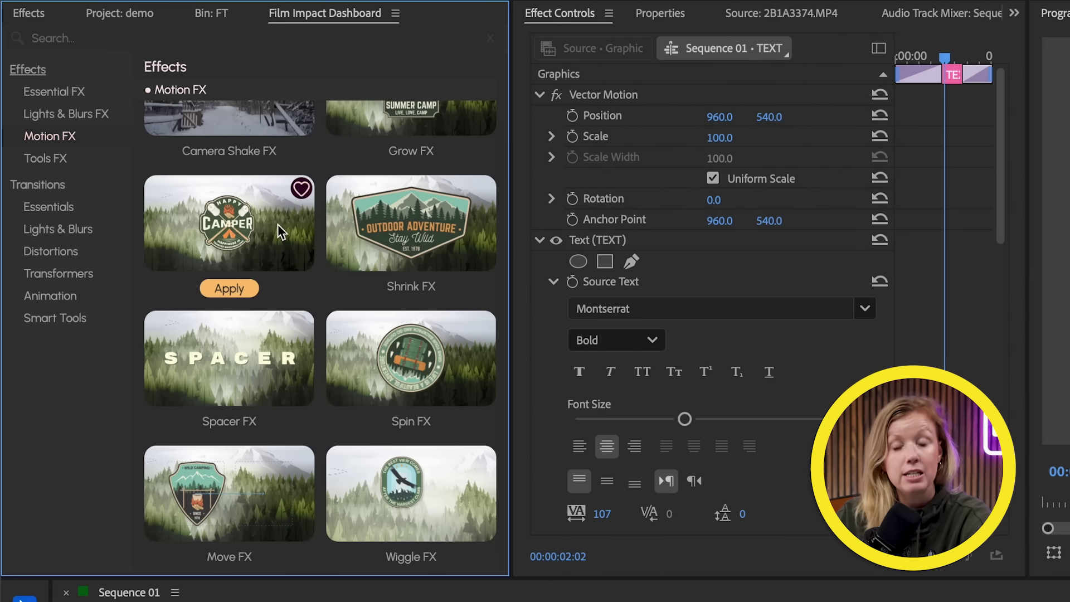
mouse_move(462, 241)
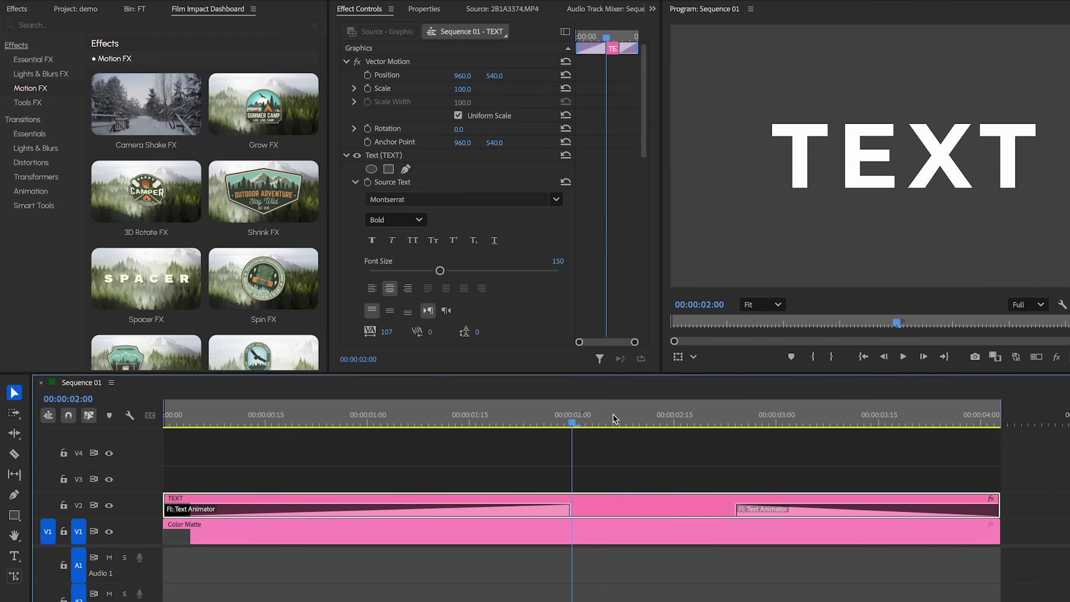
Move the playhead to 00:00:02:04 and apply the Shrink FX effect to the TEXT clip
left_click_drag(615, 419, 539, 480)
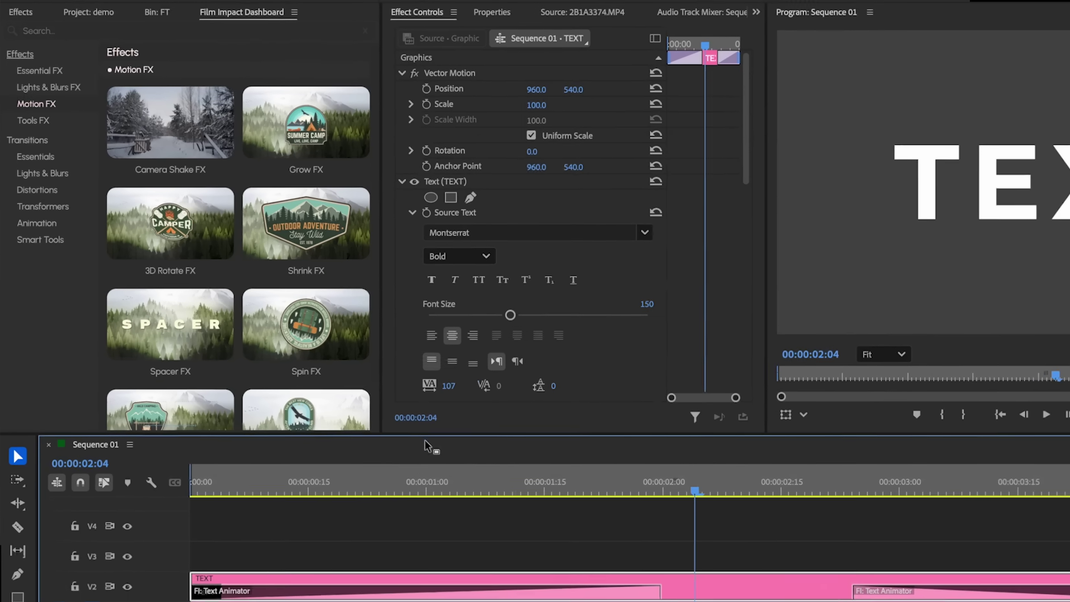
mouse_move(271, 223)
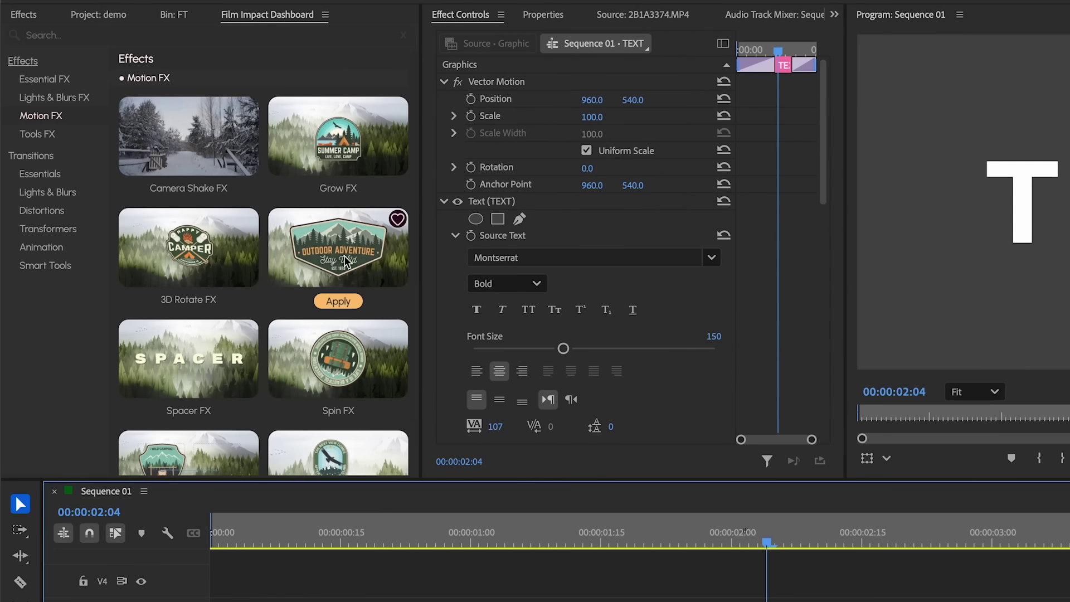
mouse_move(350, 121)
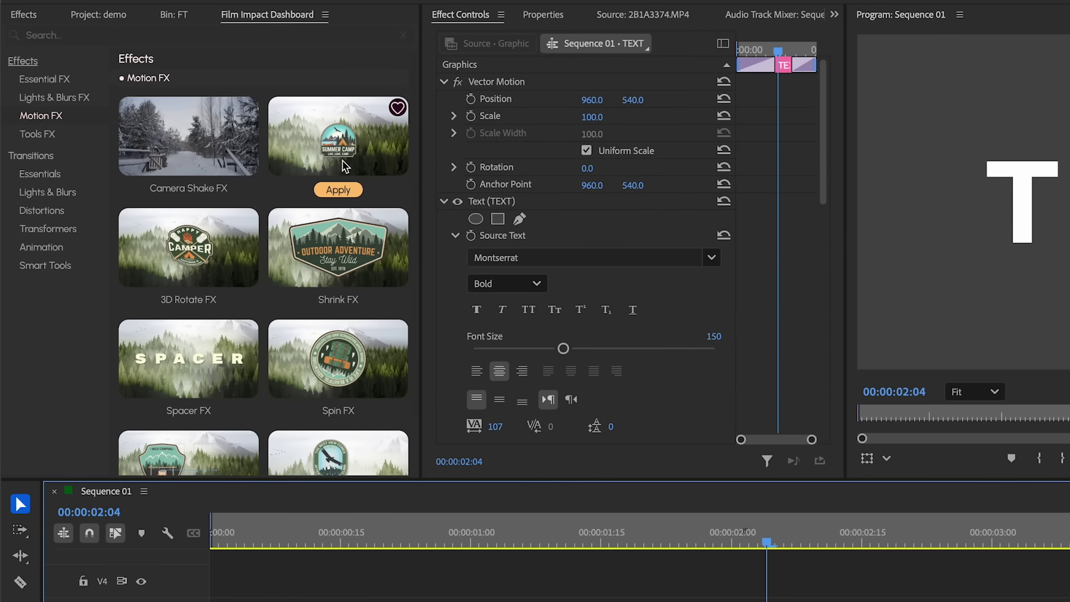
mouse_move(333, 256)
left_click(332, 300)
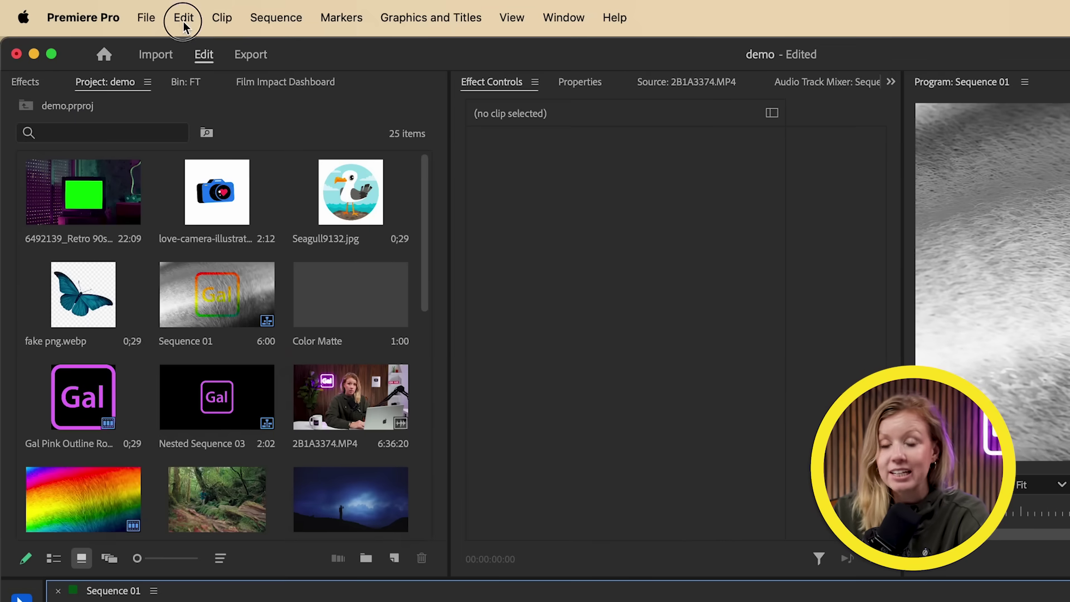
Remove all unused items from the demo project and scrub the beginning of Sequence 01 to 00:00:00:08
left_click(184, 24)
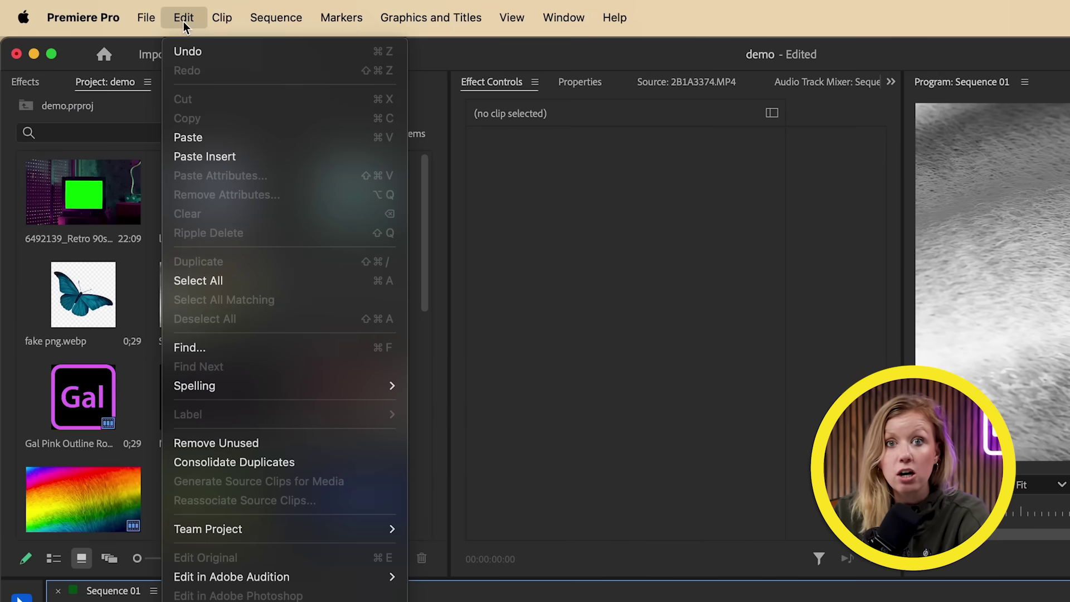
left_click(256, 442)
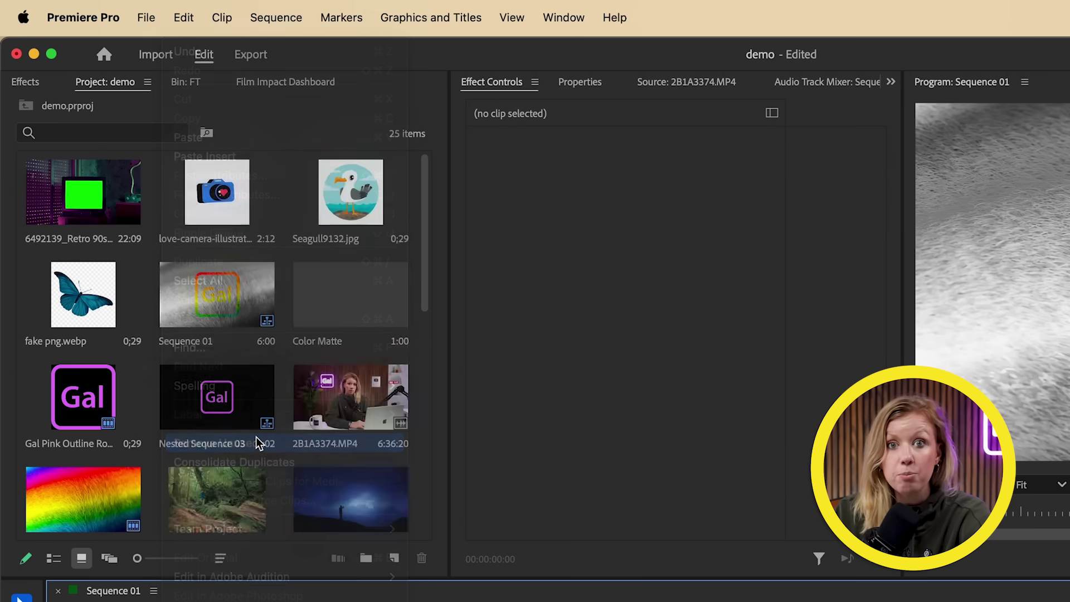
left_click_drag(291, 443, 160, 329)
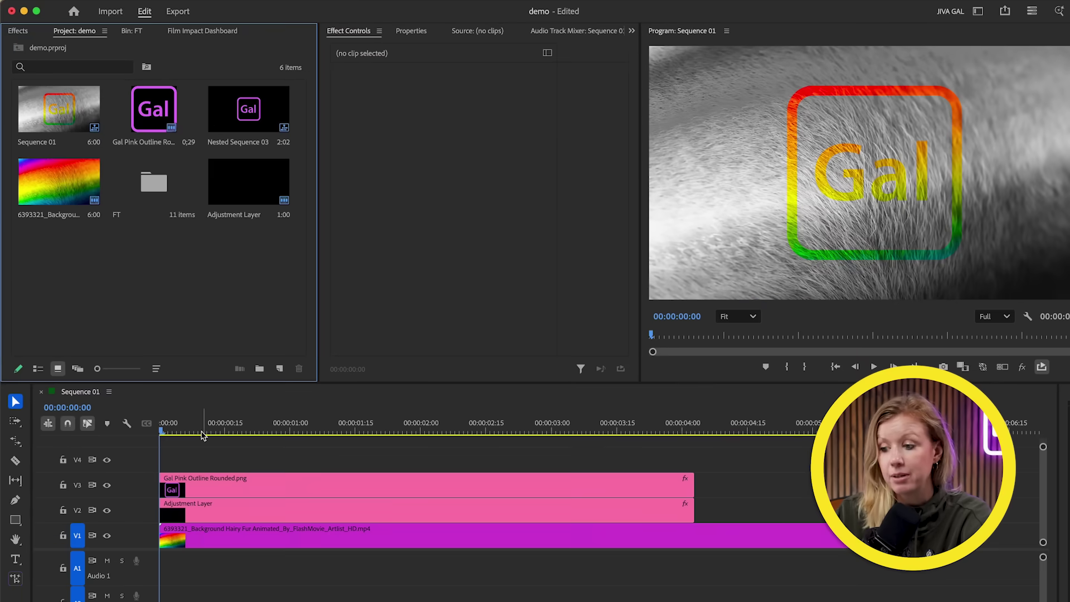
mouse_move(202, 435)
left_mouse_down()
mouse_move(550, 436)
mouse_move(195, 434)
left_mouse_up()
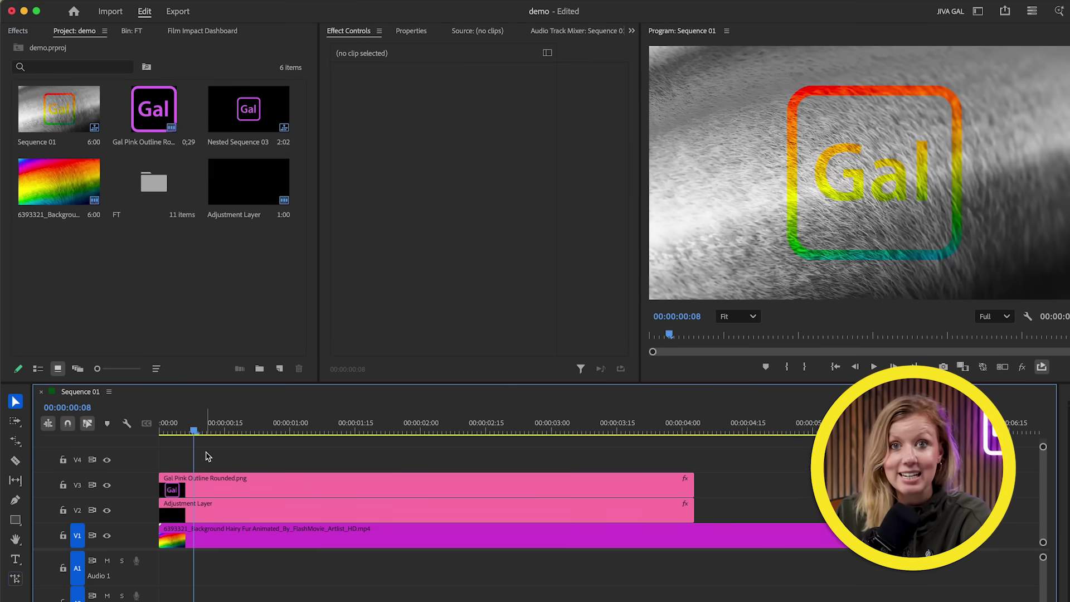